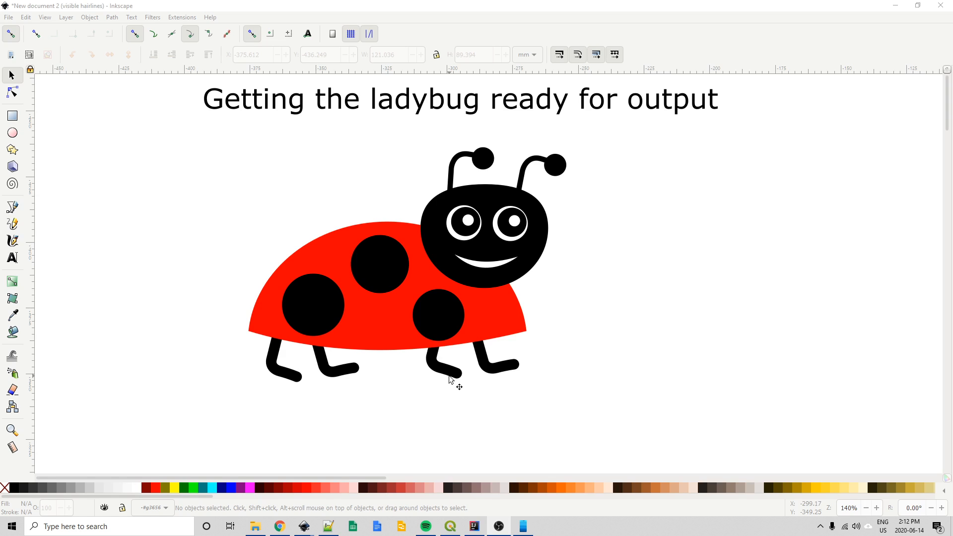
Examine the ladybug's overlapping shapes and open leg and antenna lines in outline display mode, and return to the visible hairlines display.
{"action": "key", "text": "ctrl+5"}
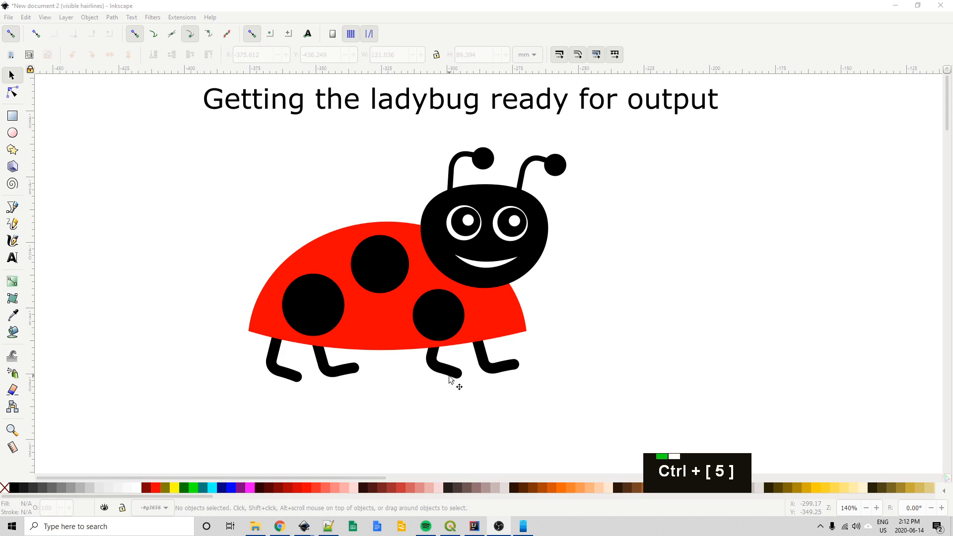
{"action": "key", "text": "ctrl+5"}
{"action": "key", "text": "ctrl+5"}
{"action": "key", "text": "ctrl+5"}
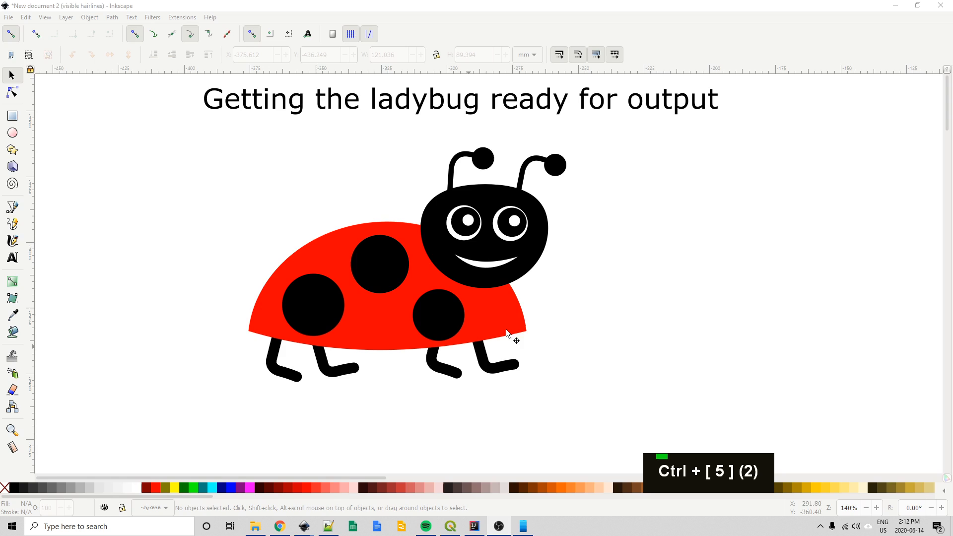
{"action": "left_click", "coordinate": [550, 319]}
{"action": "key", "text": "ctrl+5"}
{"action": "key", "text": "ctrl+5"}
{"action": "key", "text": "ctrl+5"}
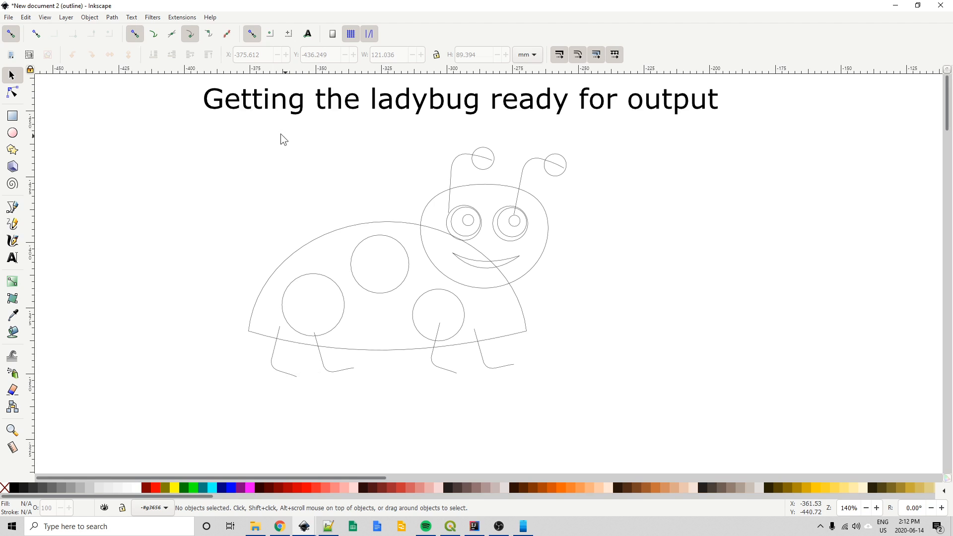
{"action": "left_click", "coordinate": [114, 20]}
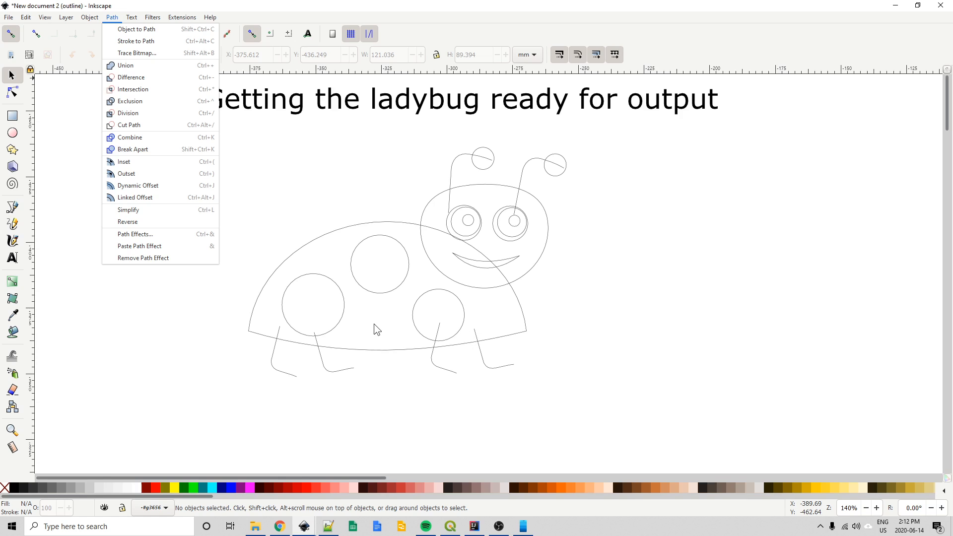
{"action": "left_click", "coordinate": [348, 165]}
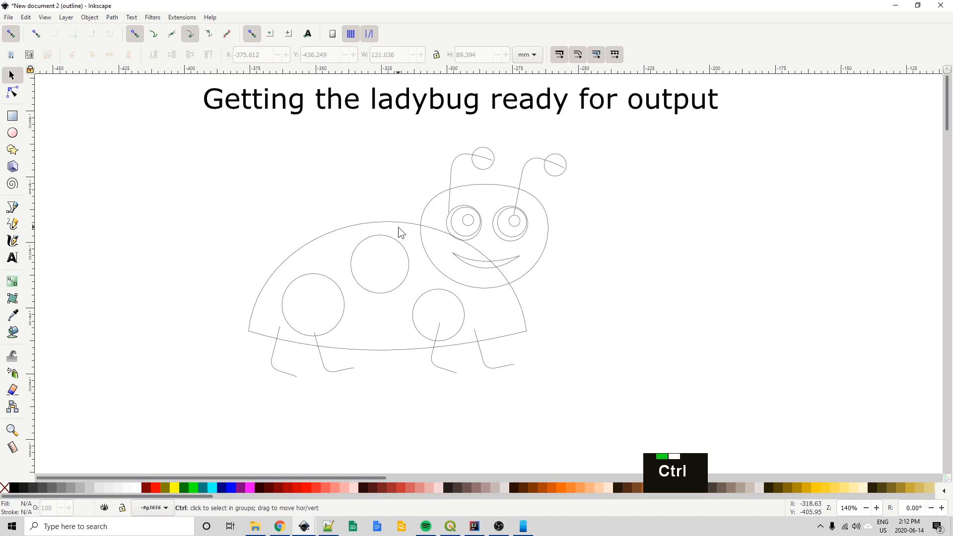
{"action": "key", "text": "ctrl+KP_5"}
{"action": "key", "text": "ctrl+KP_5"}
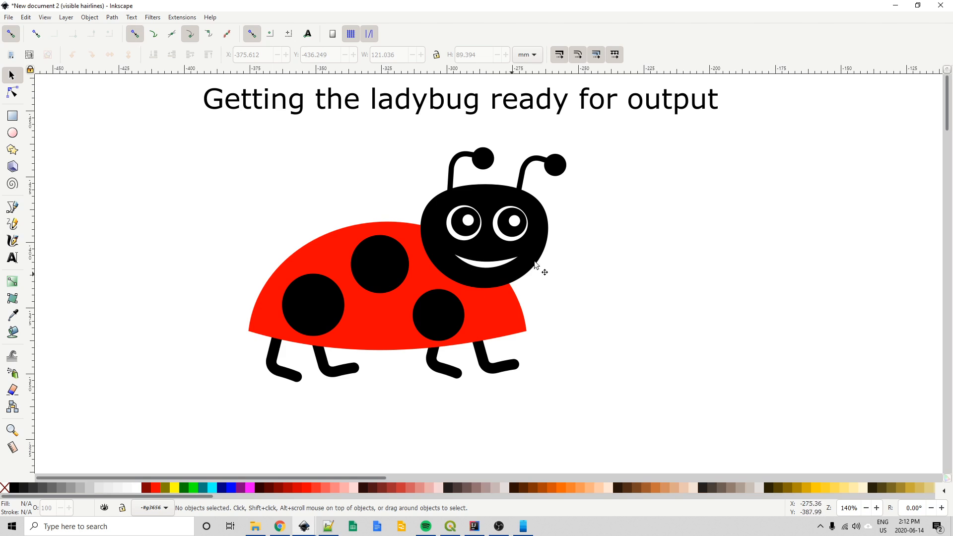
Ungroup the whole ladybug into its main parts.
{"action": "left_click", "coordinate": [473, 297]}
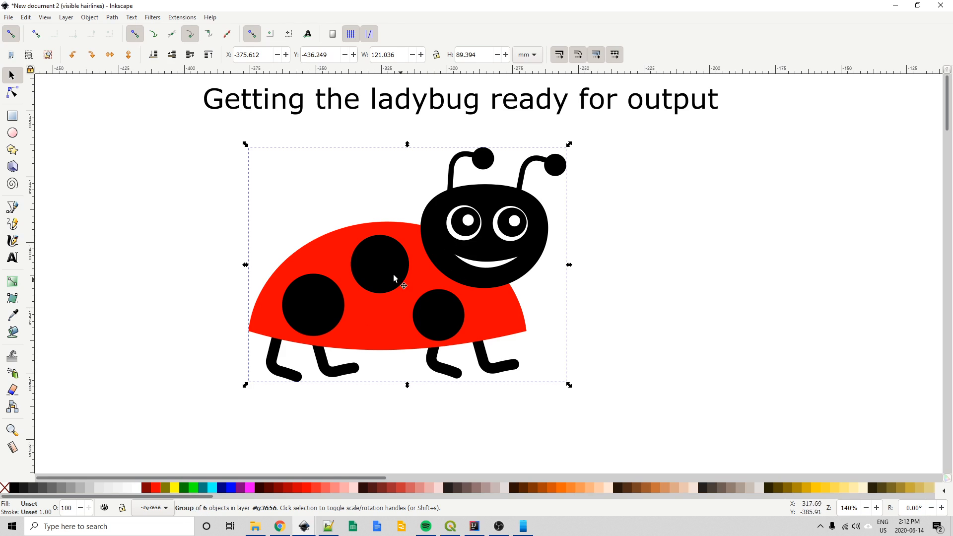
{"action": "key", "text": "ctrl+shift+g"}
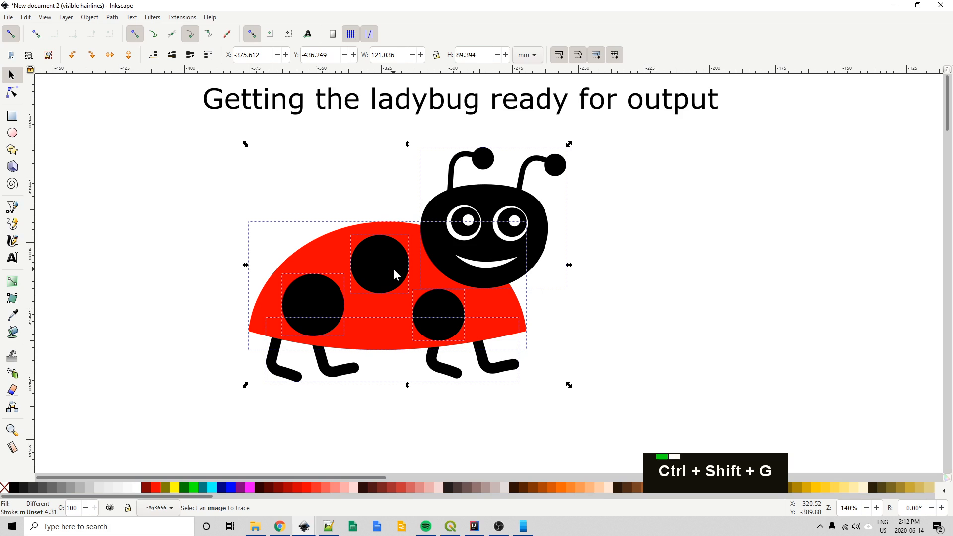
{"action": "left_click", "coordinate": [677, 296]}
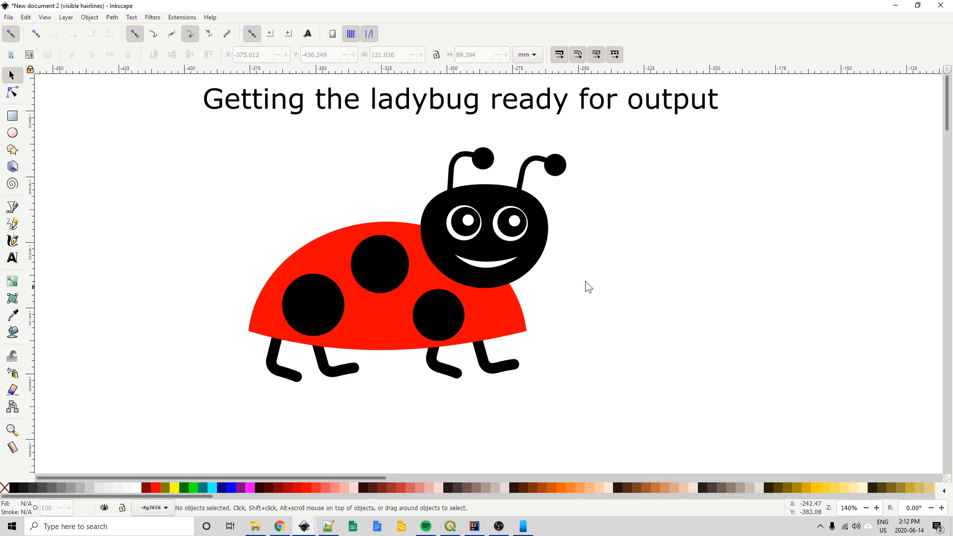
Ungroup the set of four legs, and ungroup the head from its antennae, eyes and mouth.
{"action": "left_click", "coordinate": [330, 376]}
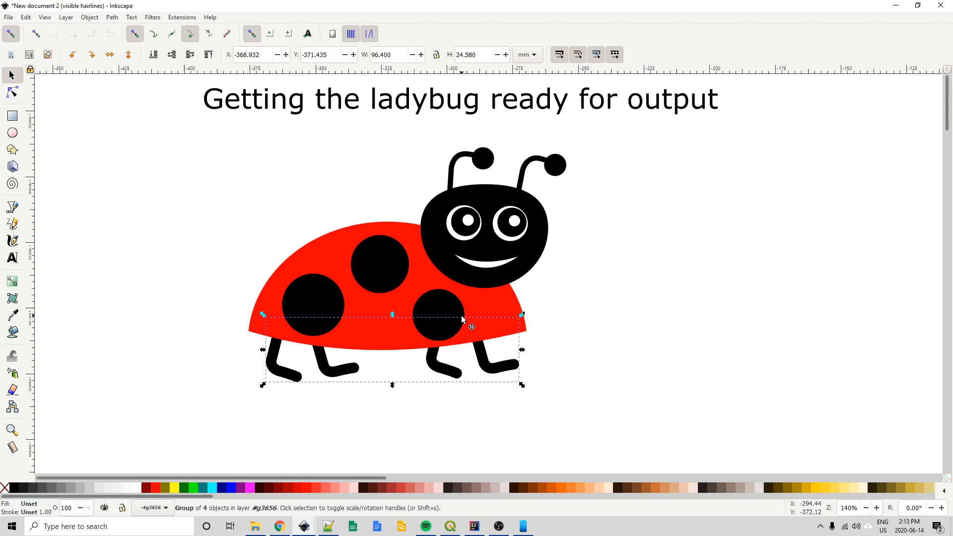
{"action": "key", "text": "ctrl+shift+g"}
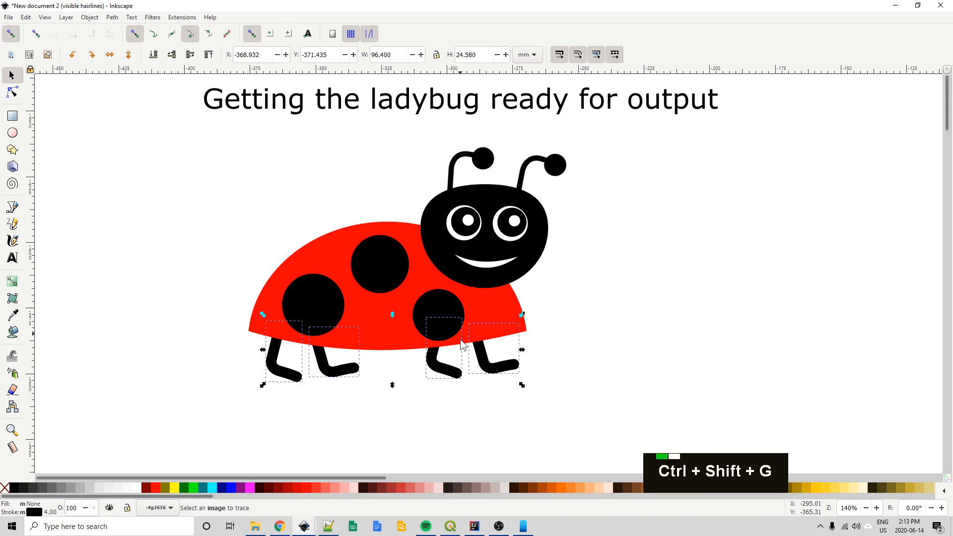
{"action": "left_click", "coordinate": [536, 248]}
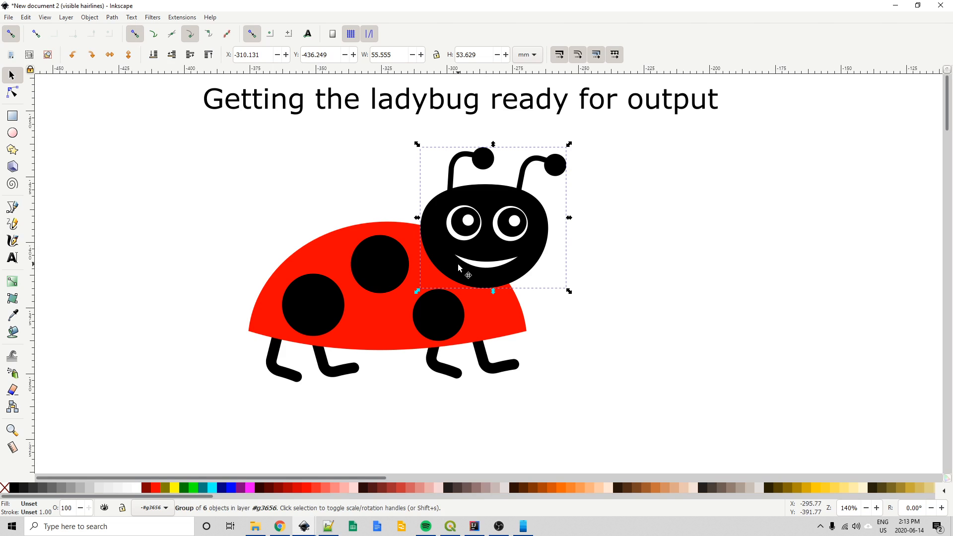
{"action": "key", "text": "ctrl+shift+g"}
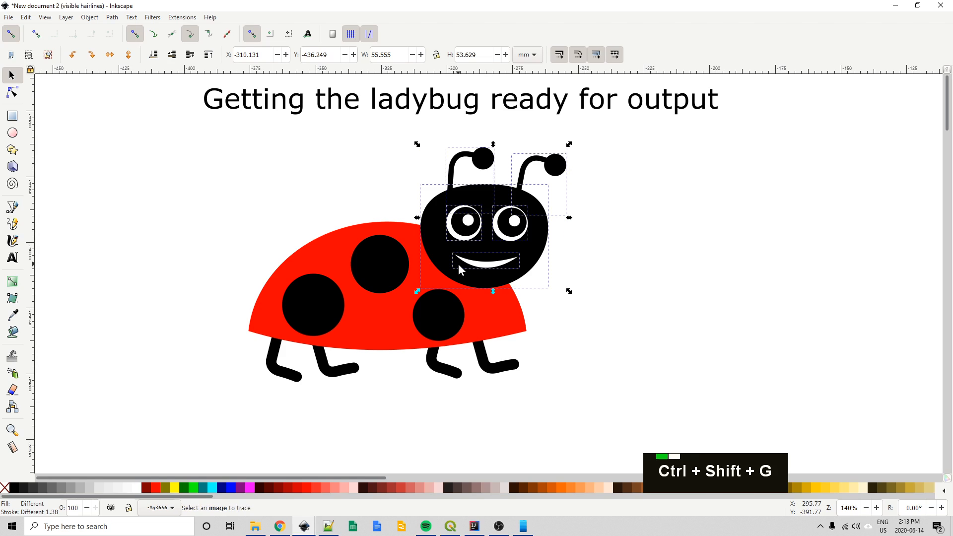
{"action": "left_click", "coordinate": [596, 236]}
Unlink the cloned right antenna from its original.
{"action": "left_click", "coordinate": [556, 164]}
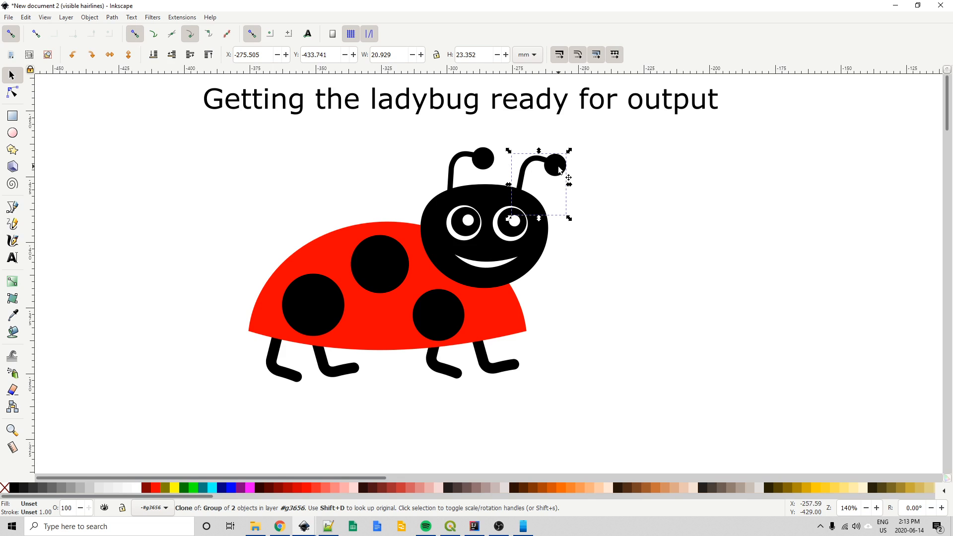
{"action": "key", "text": "ctrl+shift"}
{"action": "key", "text": "ctrl+shift+g"}
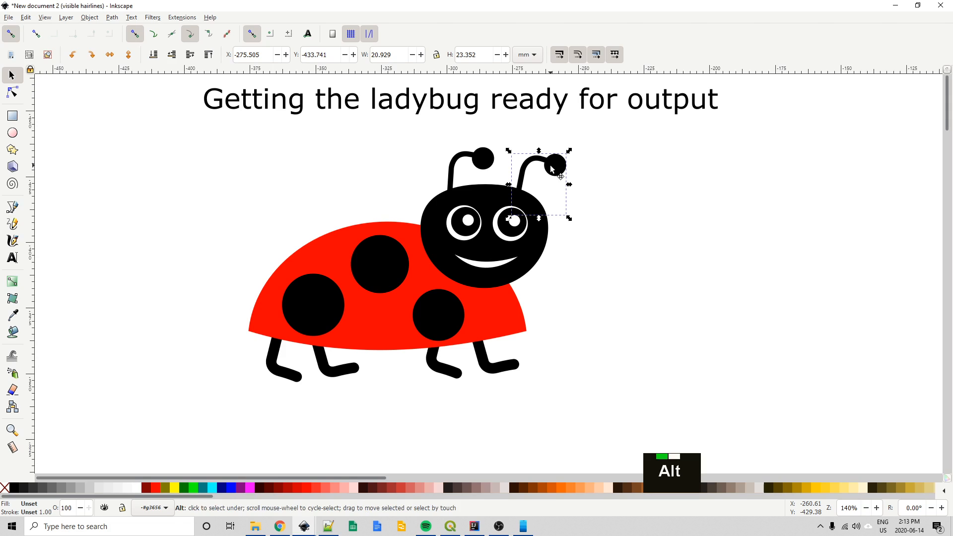
{"action": "key", "text": "alt+shift+d"}
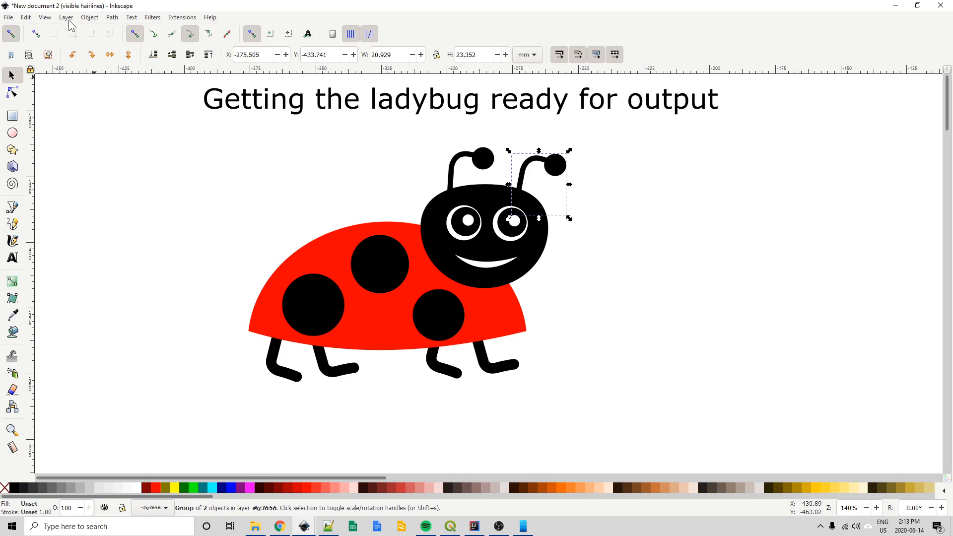
{"action": "left_click", "coordinate": [26, 18]}
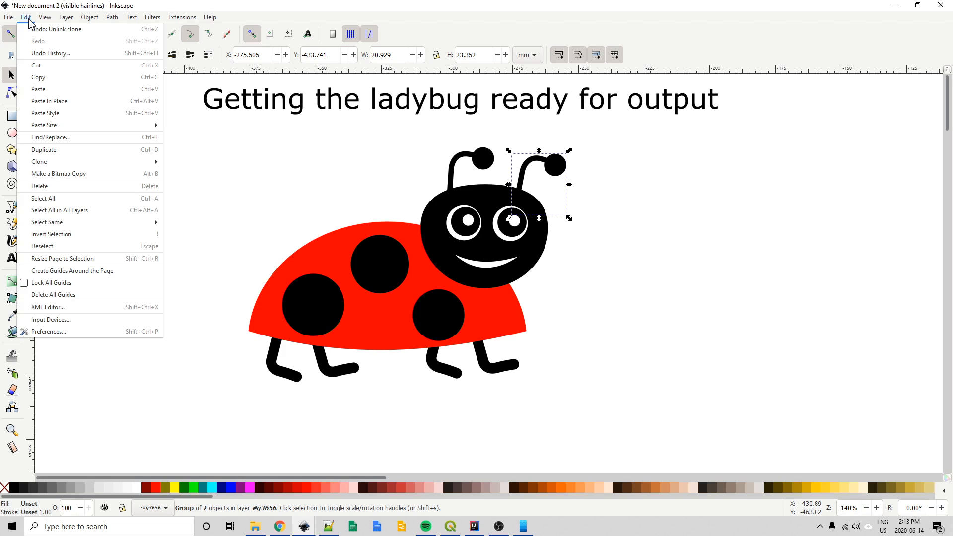
{"action": "mouse_move", "coordinate": [59, 167]}
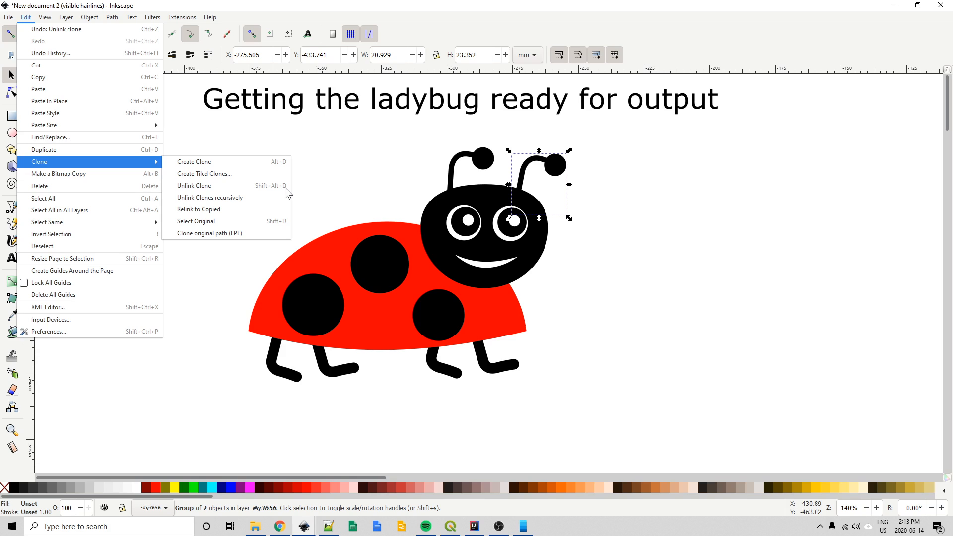
{"action": "left_click", "coordinate": [761, 232]}
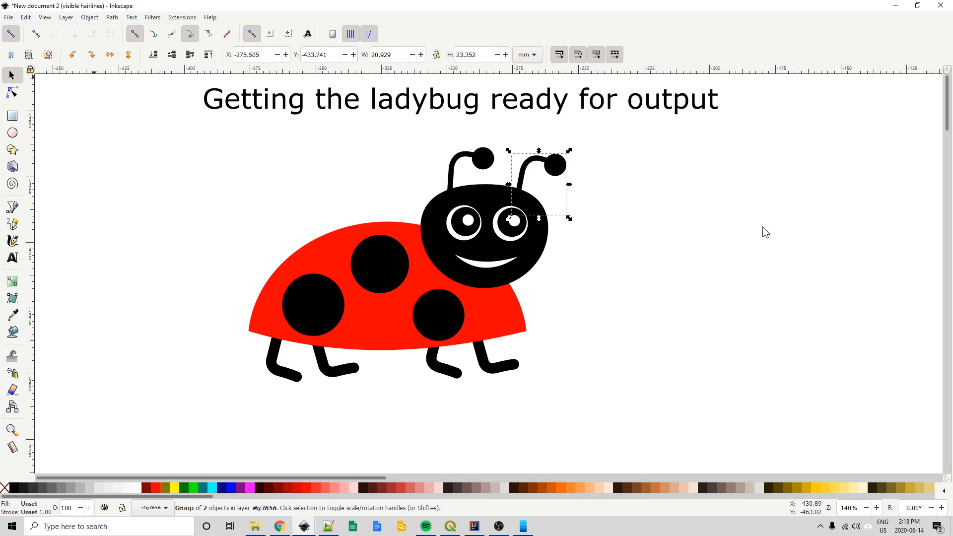
Ungroup the left antenna and the right antenna into their separate stalks and tip circles.
{"action": "left_click", "coordinate": [461, 164]}
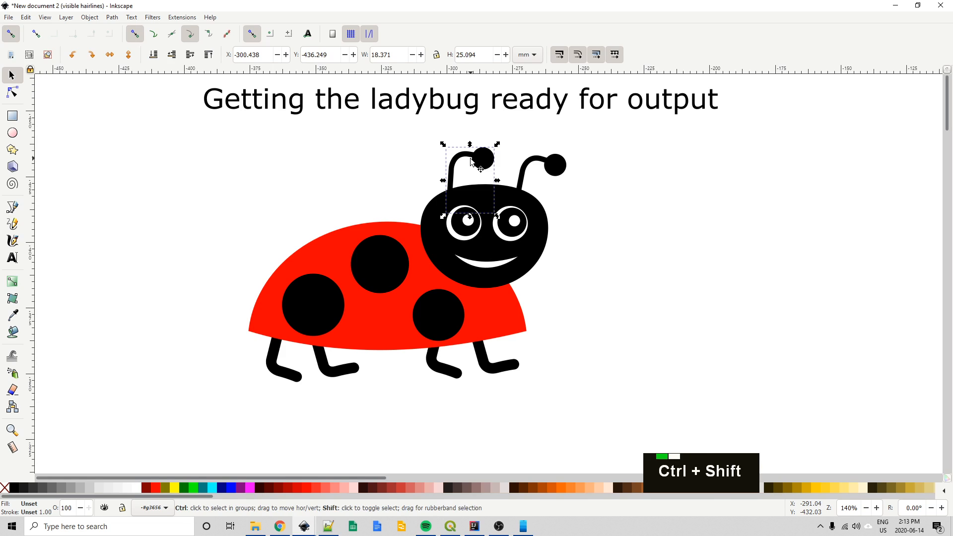
{"action": "key", "text": "ctrl+shift+g"}
{"action": "left_click", "coordinate": [540, 171]}
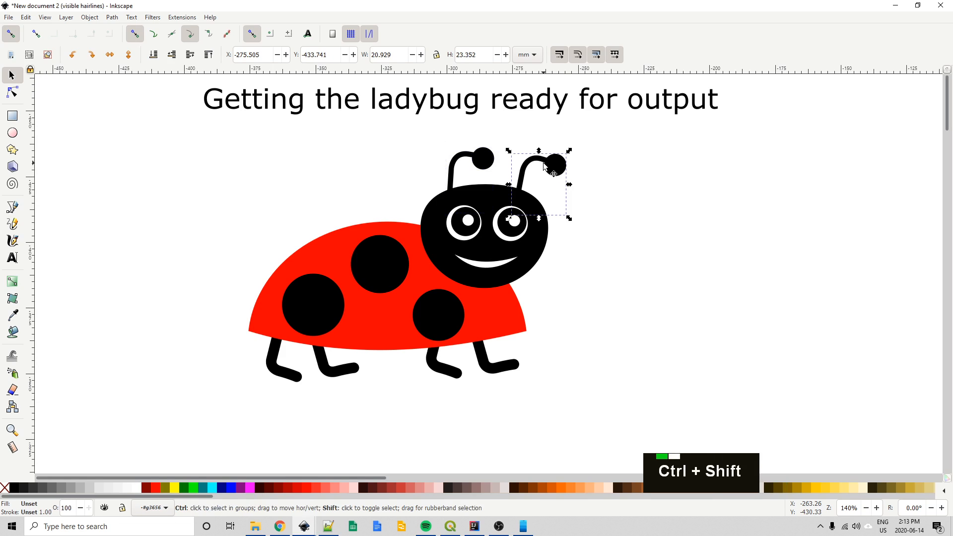
{"action": "key", "text": "ctrl+shift+g"}
Unlink the cloned right eye from its original and ungroup both eyes into separate circles.
{"action": "left_click", "coordinate": [488, 194]}
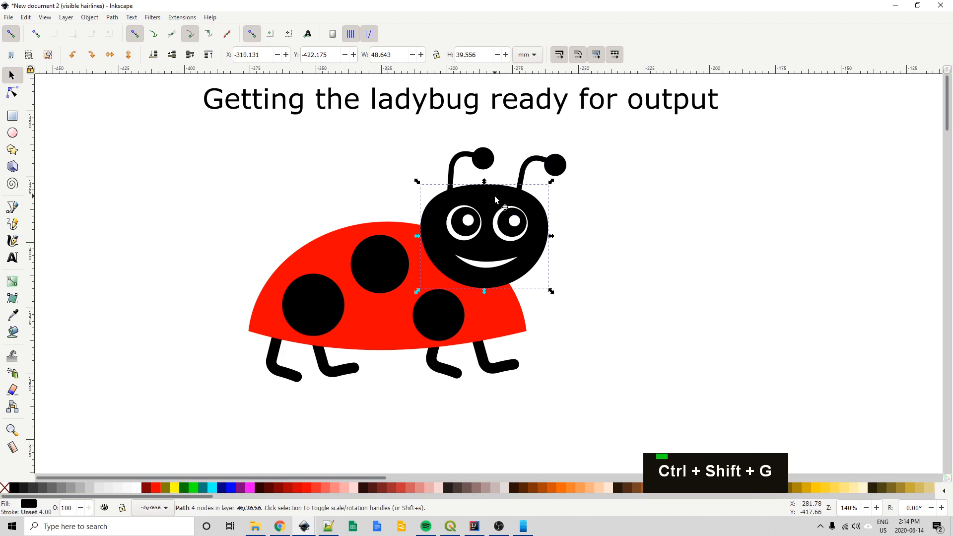
{"action": "left_click", "coordinate": [464, 226]}
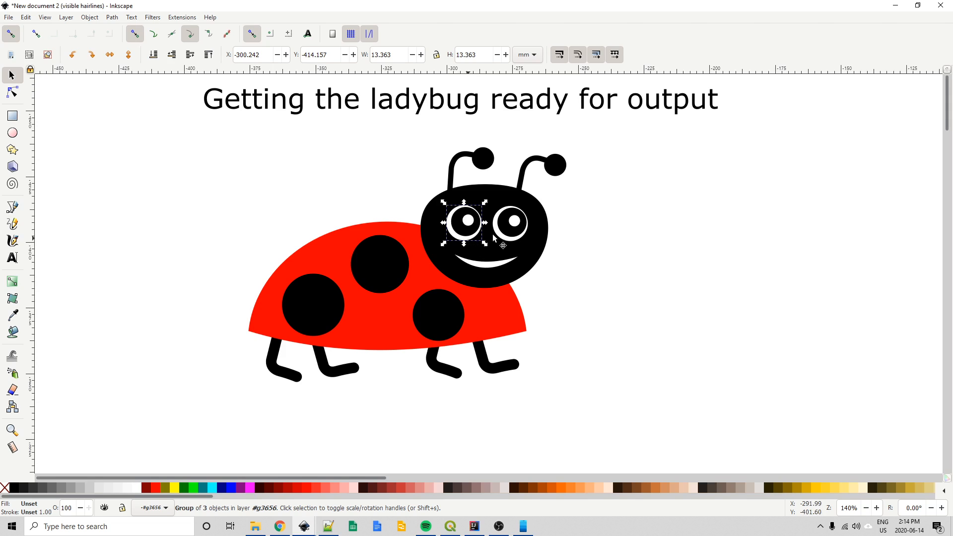
{"action": "left_click", "coordinate": [522, 238]}
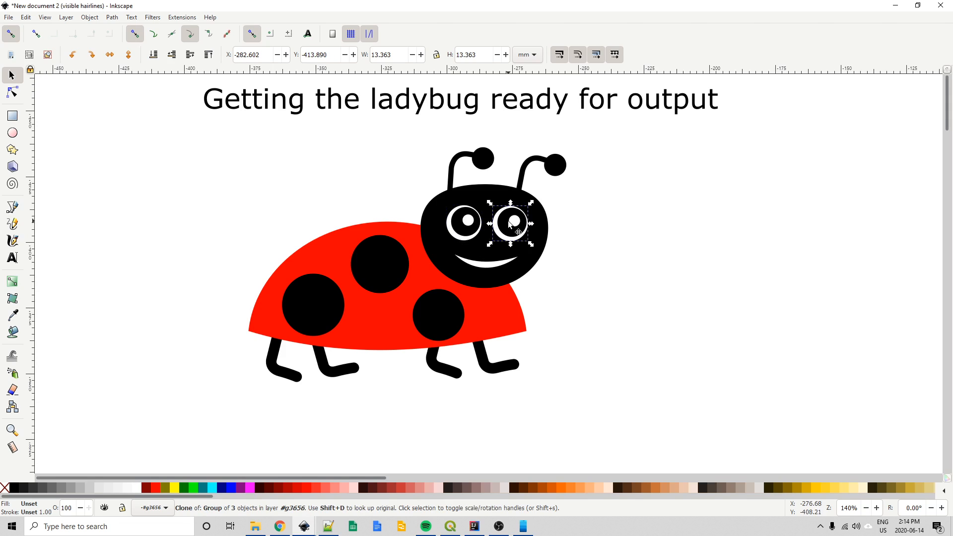
{"action": "key", "text": "alt+shift+b"}
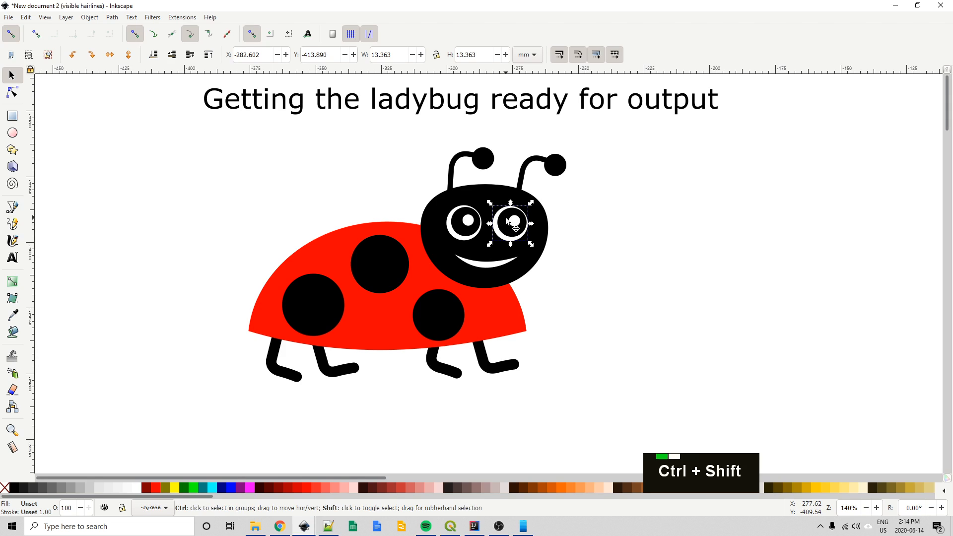
{"action": "key", "text": "ctrl+shift+g"}
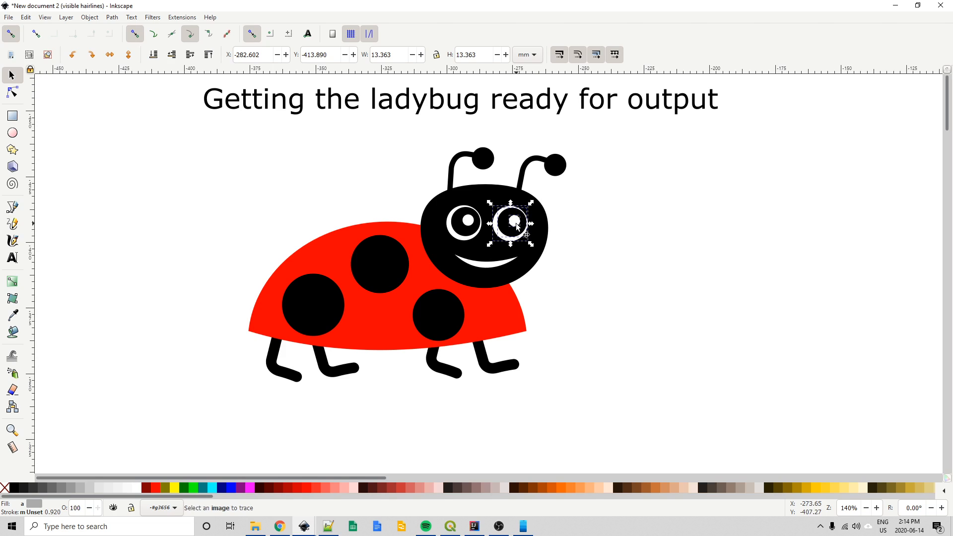
{"action": "left_click", "coordinate": [474, 227]}
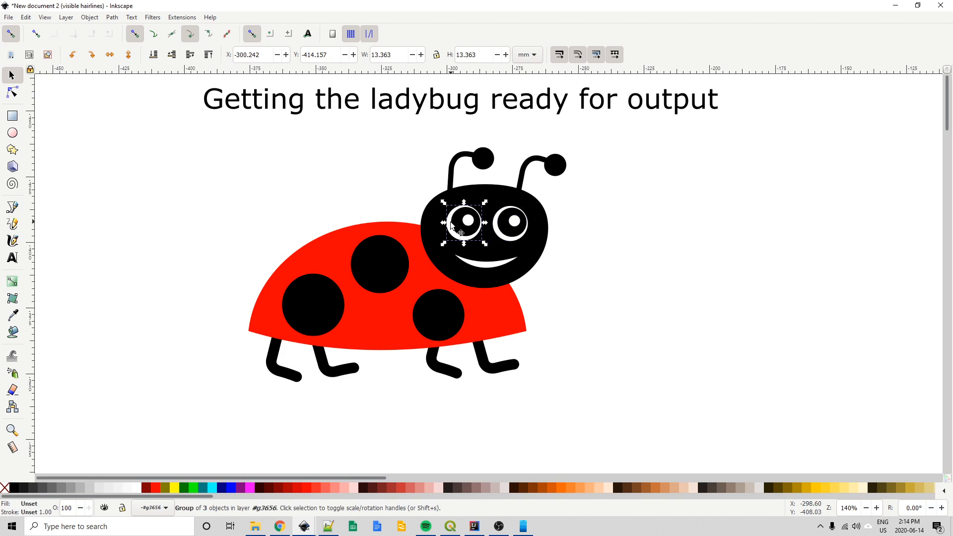
{"action": "key", "text": "ctrl+shift+g"}
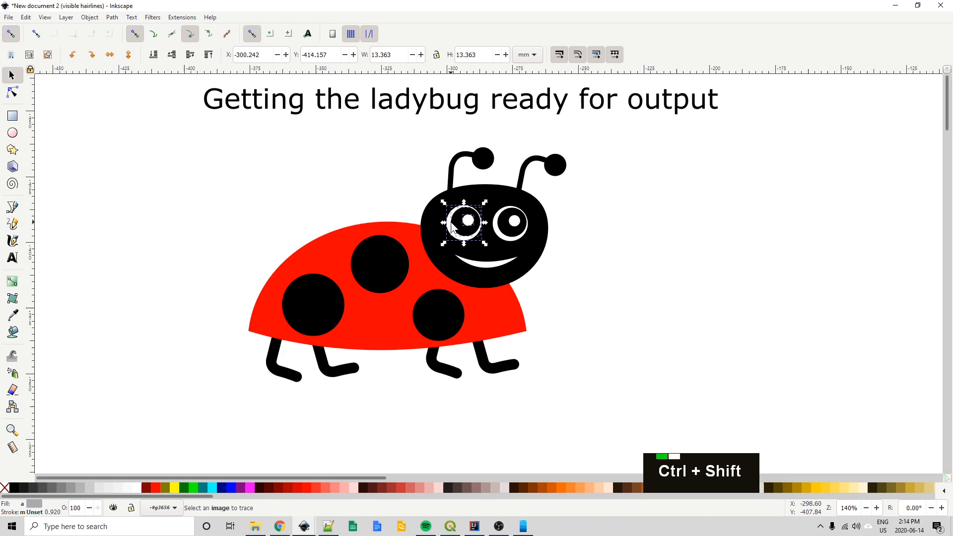
Remove the black stroke from the white smile, keeping only its fill.
{"action": "left_click", "coordinate": [489, 268]}
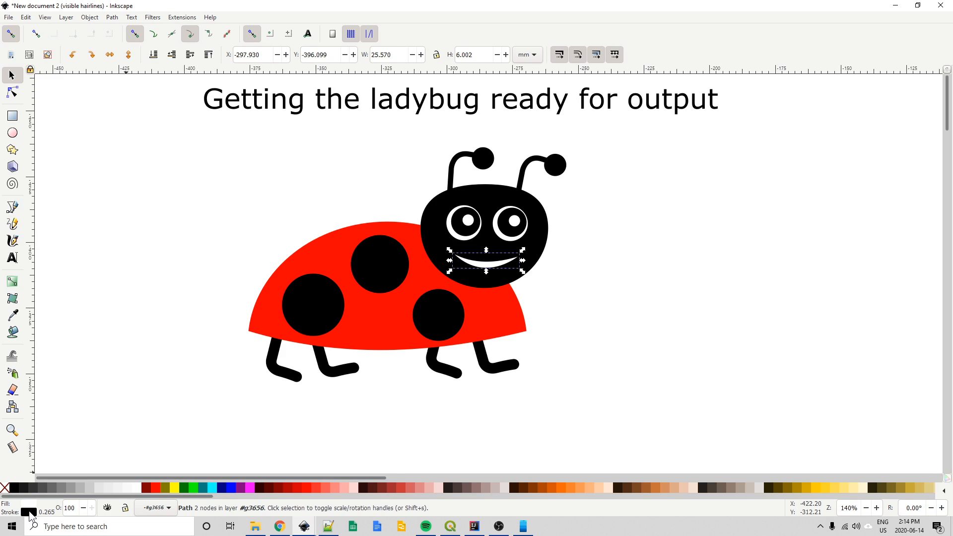
{"action": "key", "text": "shift"}
{"action": "left_click", "coordinate": [5, 488], "text": "shift"}
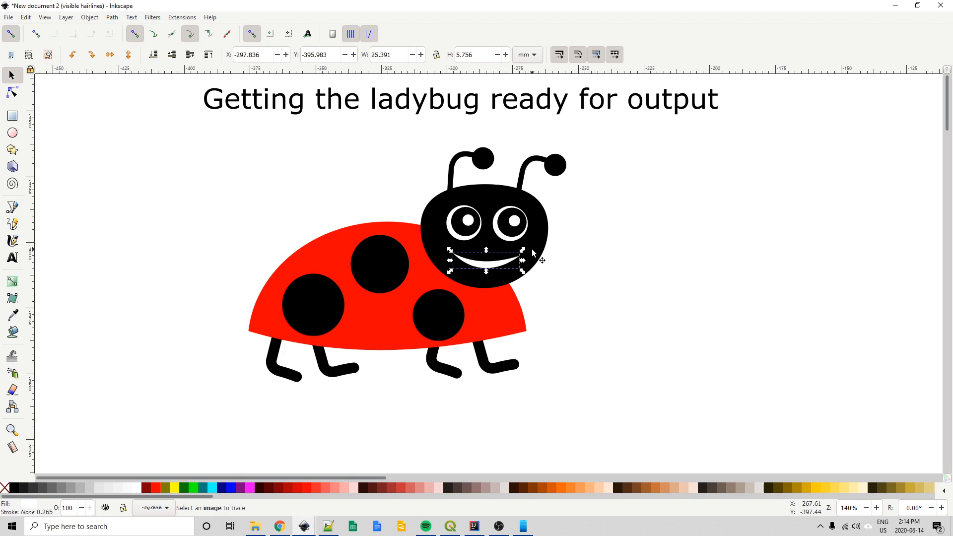
{"action": "left_click", "coordinate": [589, 241]}
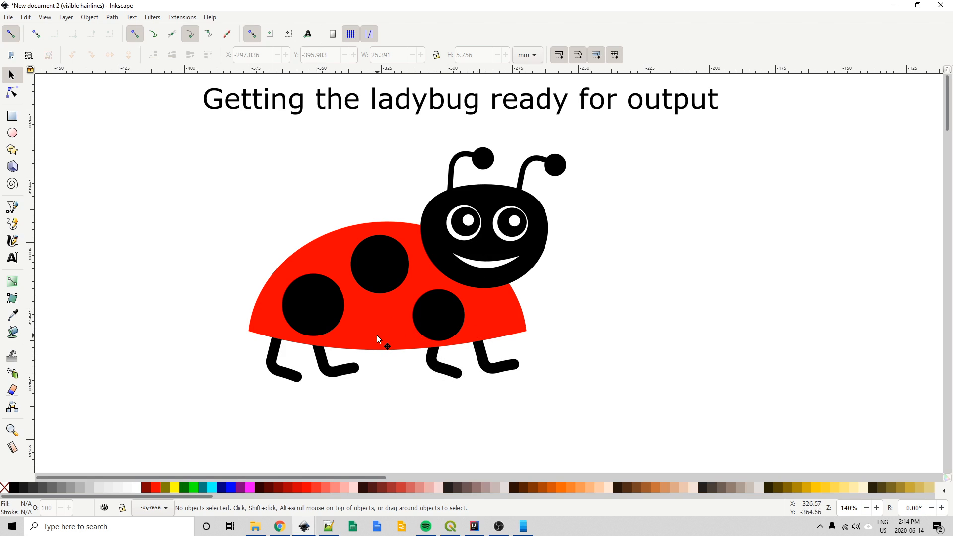
Convert the leftmost leg's stroke to a filled path.
{"action": "left_click", "coordinate": [291, 379]}
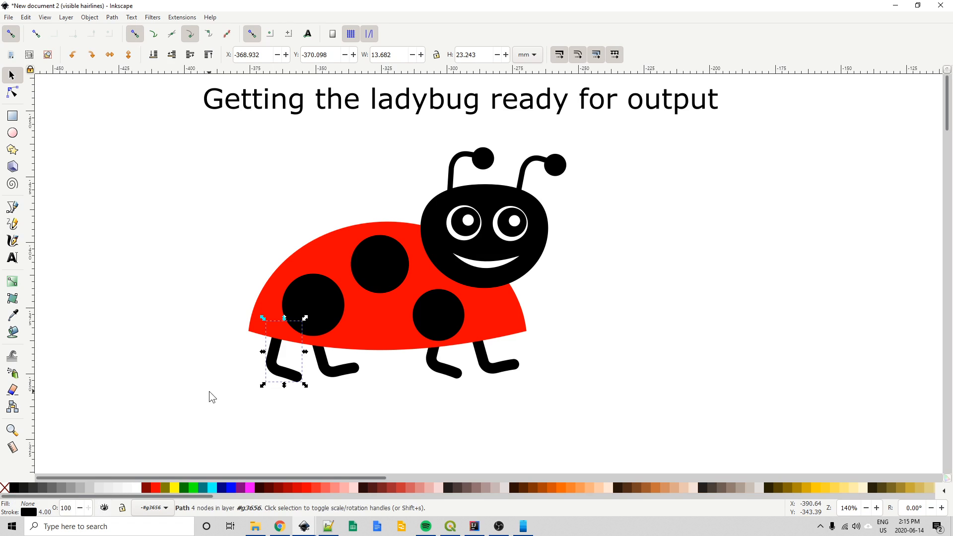
{"action": "left_click", "coordinate": [112, 17]}
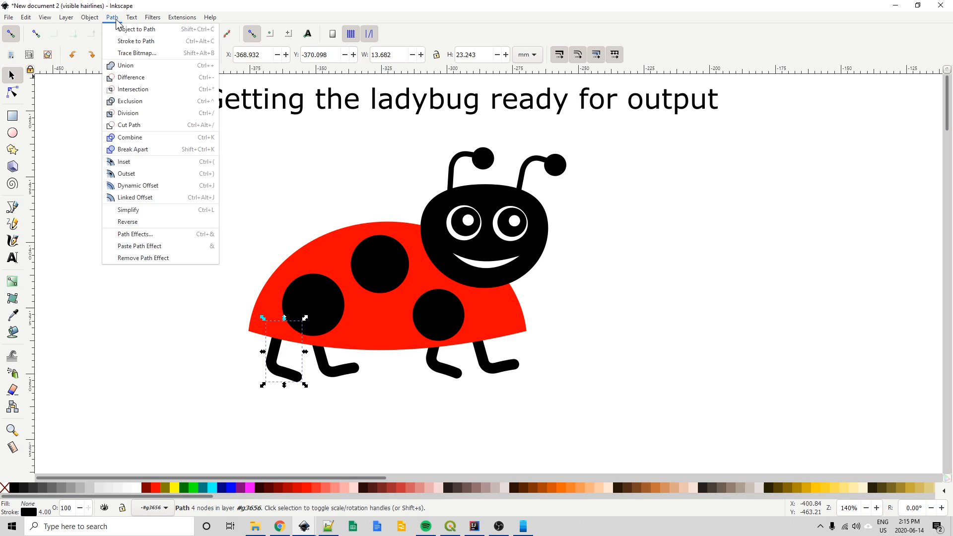
{"action": "left_click", "coordinate": [128, 43]}
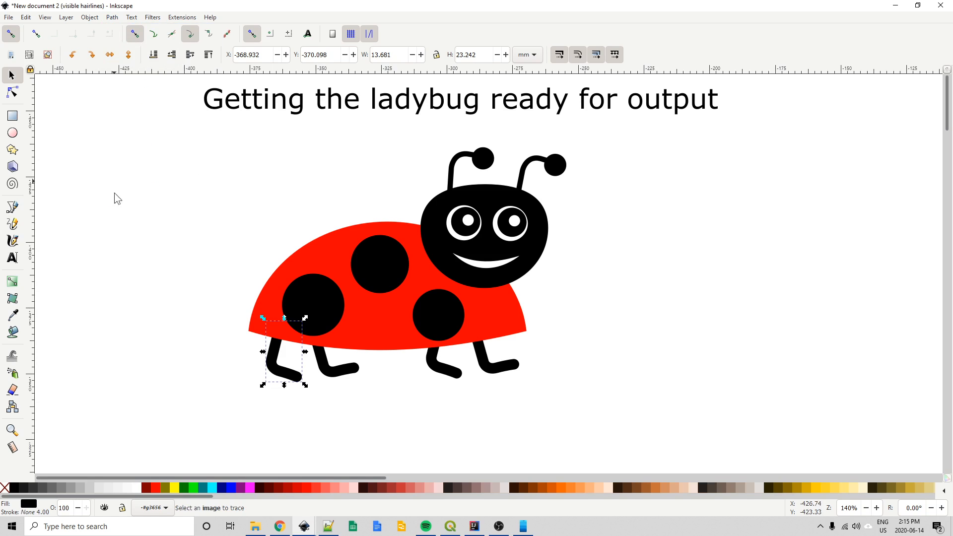
{"action": "left_click", "coordinate": [130, 242]}
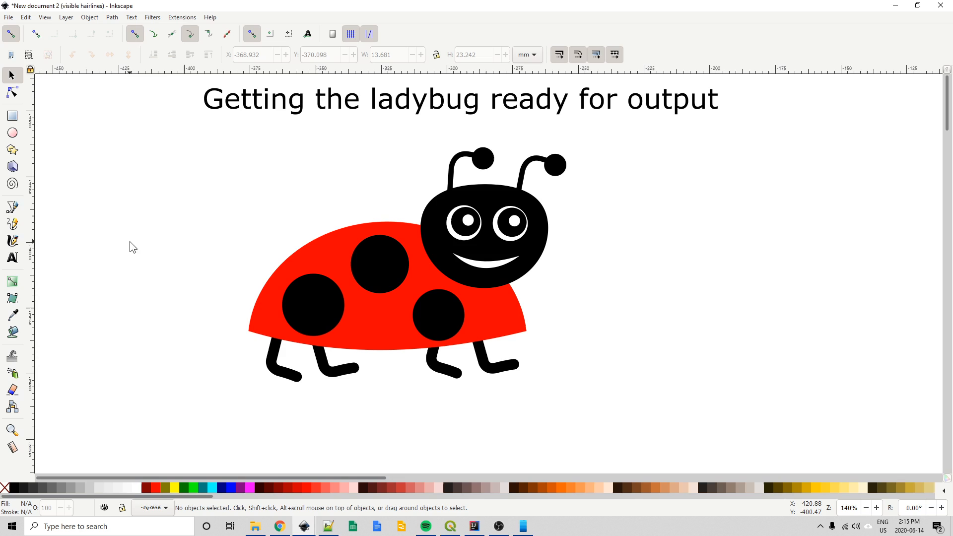
Compare the nodes of the converted leftmost leg with those of the second leg, and check both in outline display mode.
{"action": "left_click", "coordinate": [276, 365]}
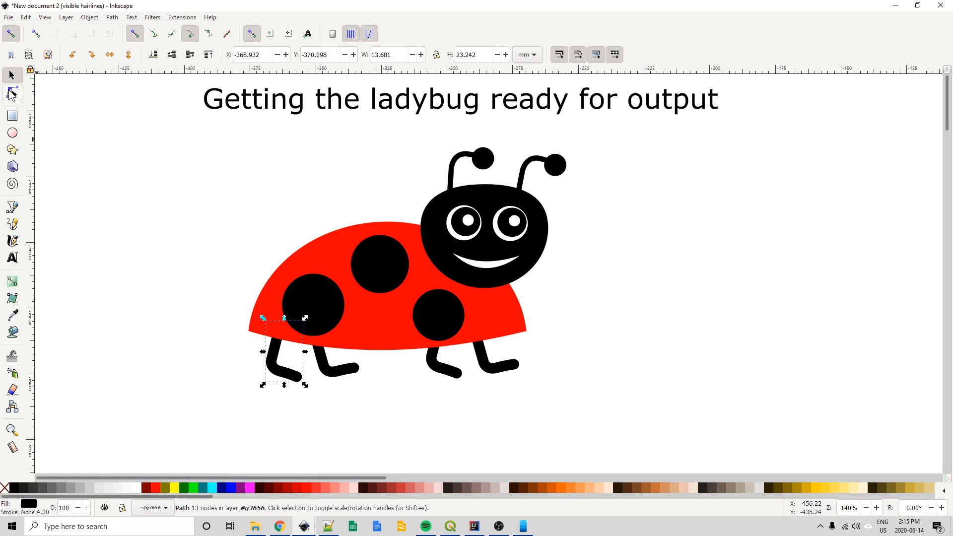
{"action": "left_click", "coordinate": [12, 94]}
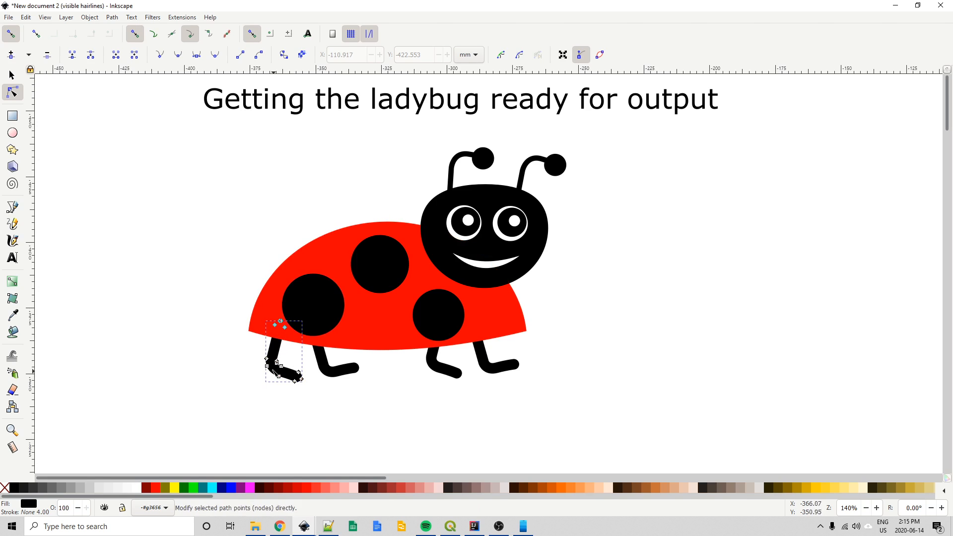
{"action": "left_click", "coordinate": [322, 364]}
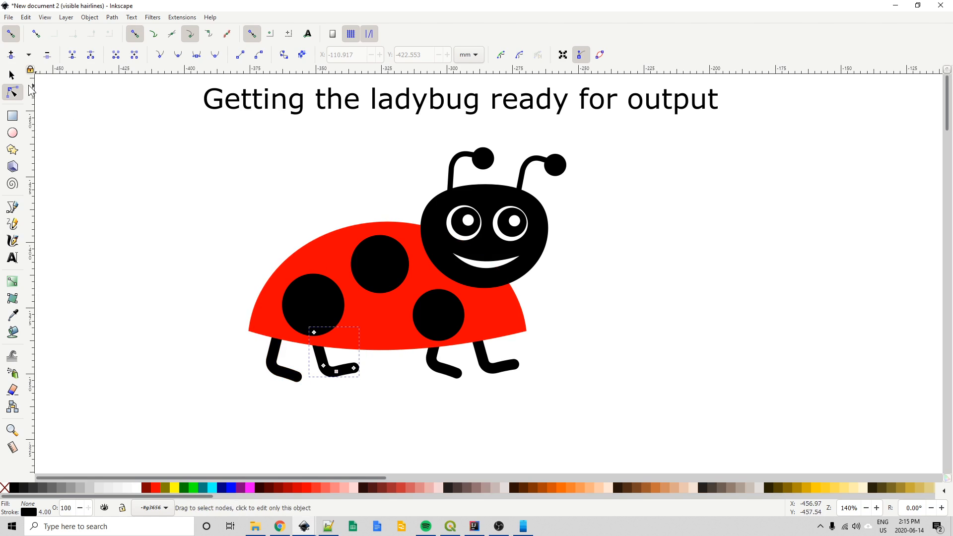
{"action": "key", "text": "s"}
{"action": "key", "text": "ctrl"}
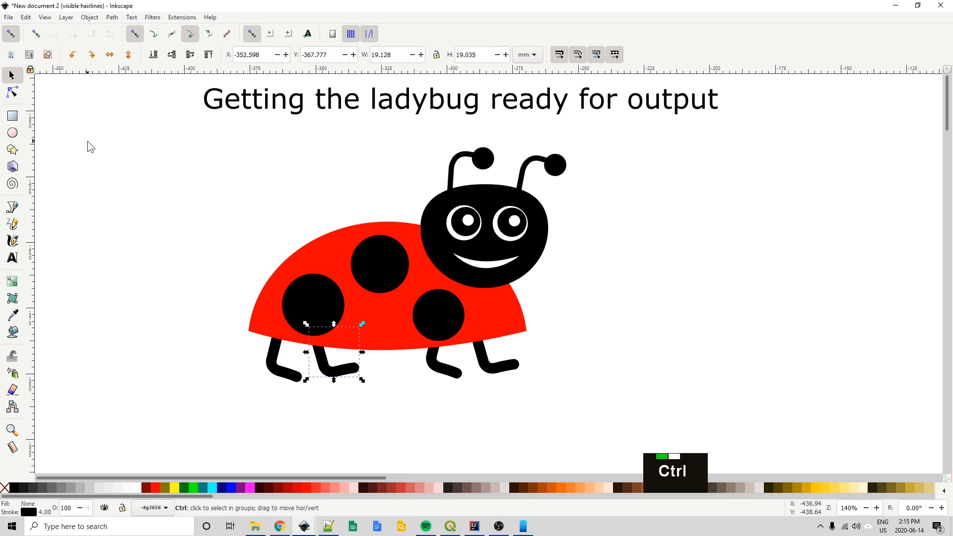
{"action": "key", "text": "ctrl+KP_5"}
{"action": "key", "text": "ctrl+KP_5"}
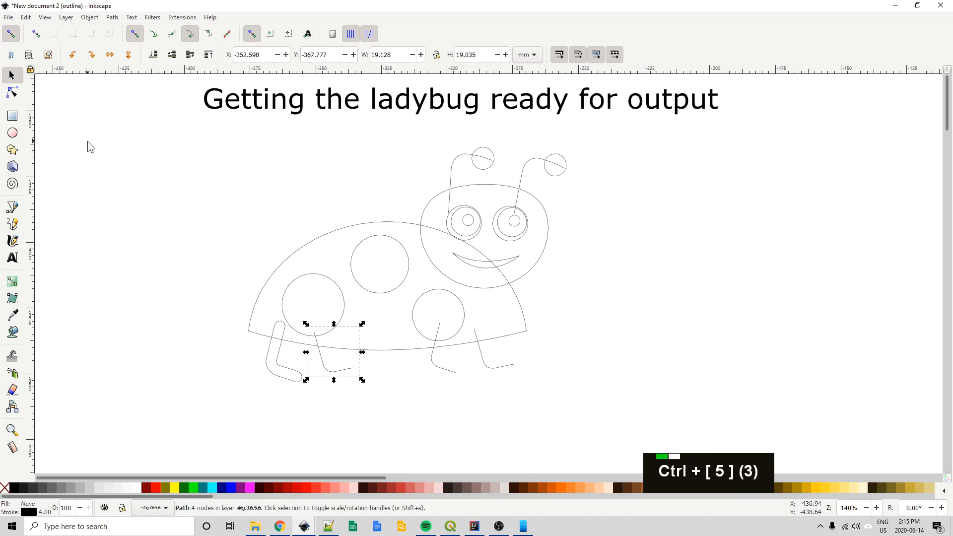
Convert the strokes of the three remaining legs to filled paths together.
{"action": "left_click", "coordinate": [431, 409]}
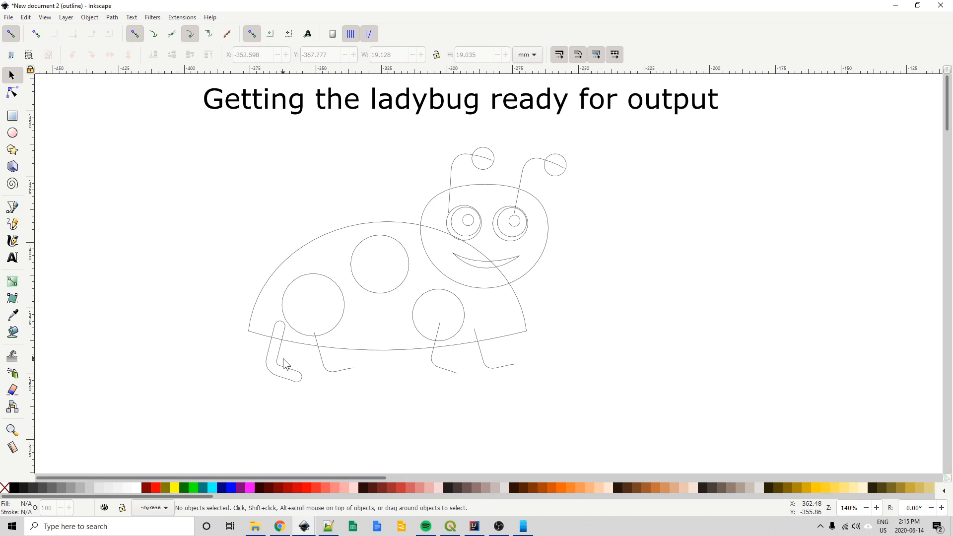
{"action": "left_click", "coordinate": [342, 370]}
{"action": "left_click", "coordinate": [452, 372], "text": "shift"}
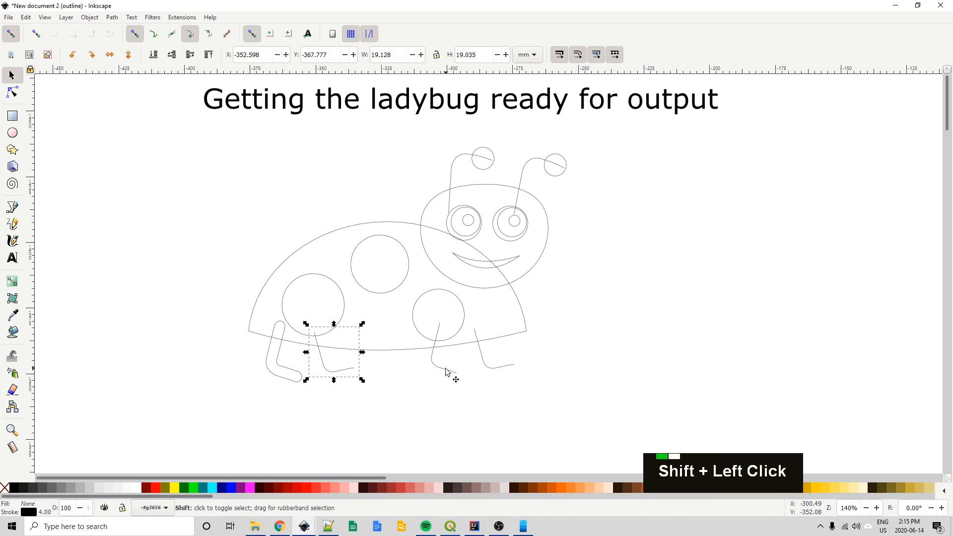
{"action": "left_click", "coordinate": [486, 371], "text": "shift"}
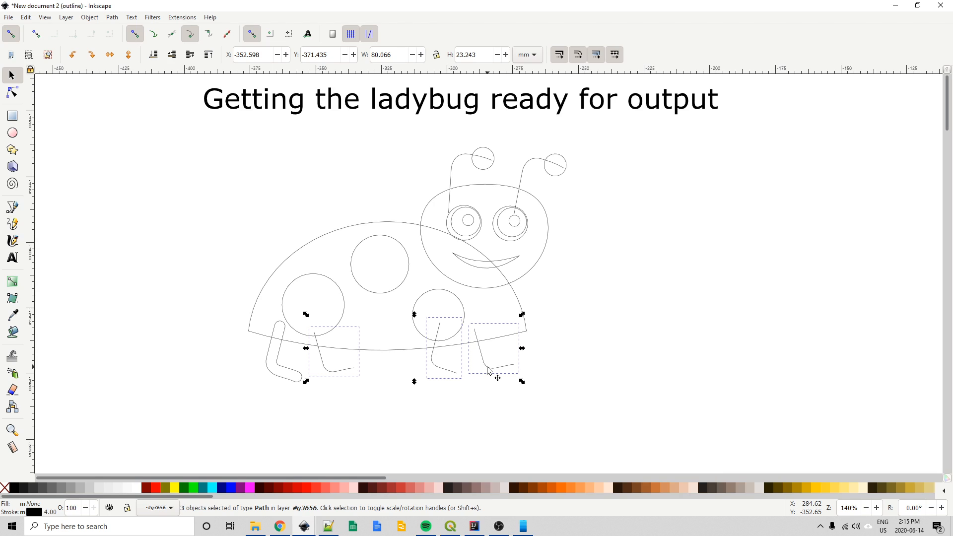
{"action": "key", "text": "ctrl+alt+c"}
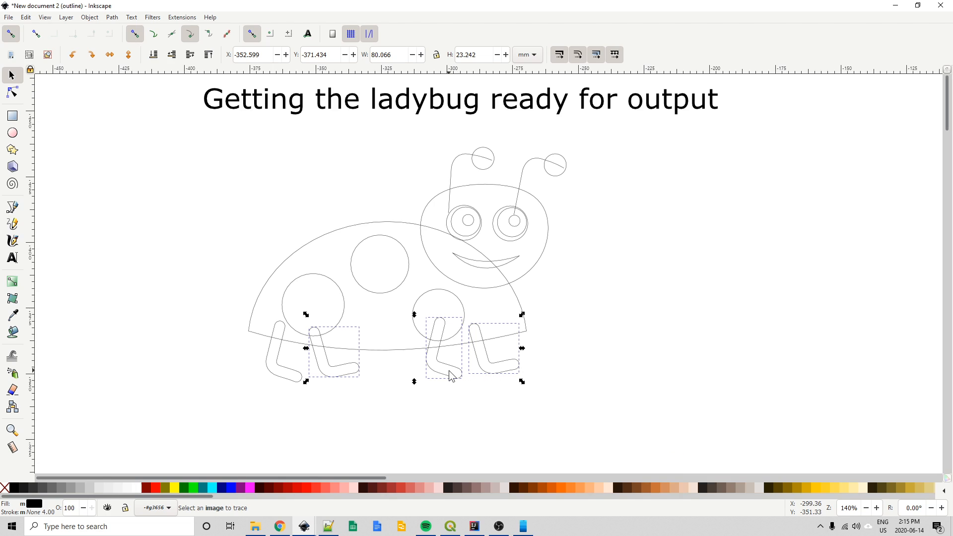
{"action": "left_click", "coordinate": [375, 392]}
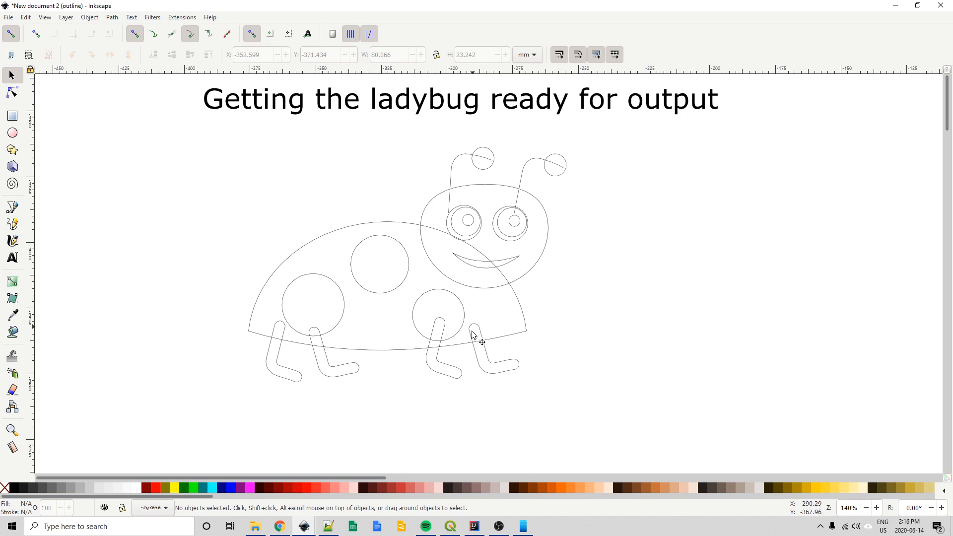
Unite all four legs into a single path with Union and return to the filled display mode.
{"action": "left_click", "coordinate": [484, 372]}
{"action": "left_click", "coordinate": [457, 375], "text": "shift"}
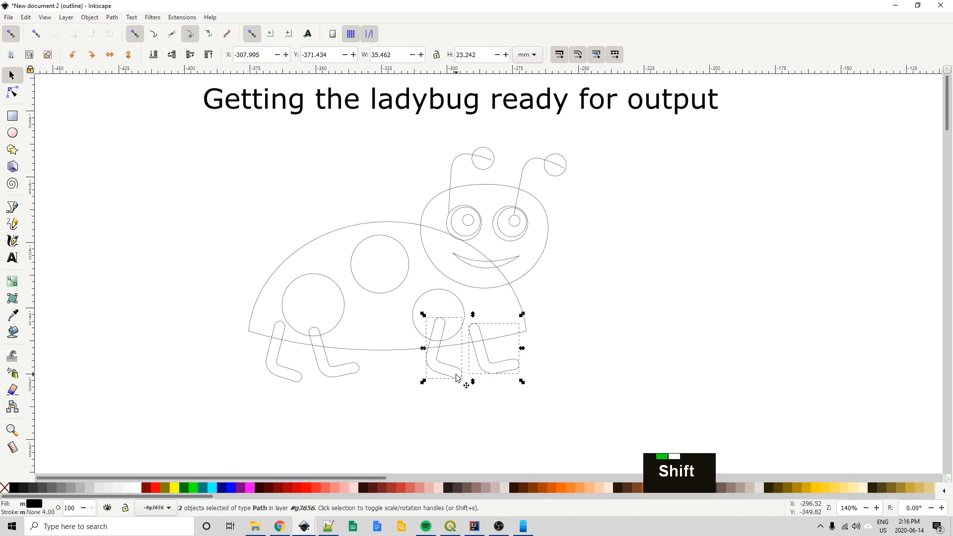
{"action": "left_click", "coordinate": [350, 376], "text": "shift"}
{"action": "left_click", "coordinate": [291, 381], "text": "shift"}
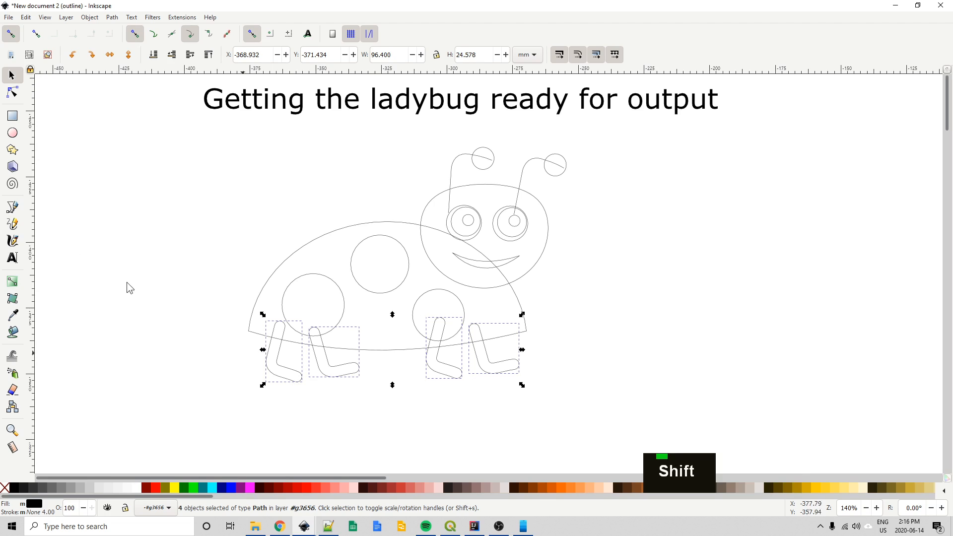
{"action": "left_click", "coordinate": [112, 17]}
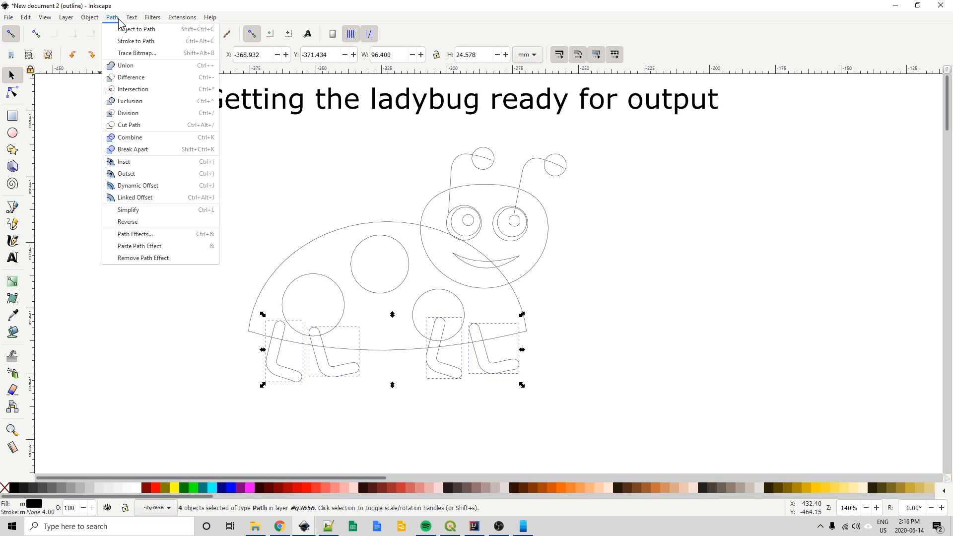
{"action": "left_click", "coordinate": [138, 70]}
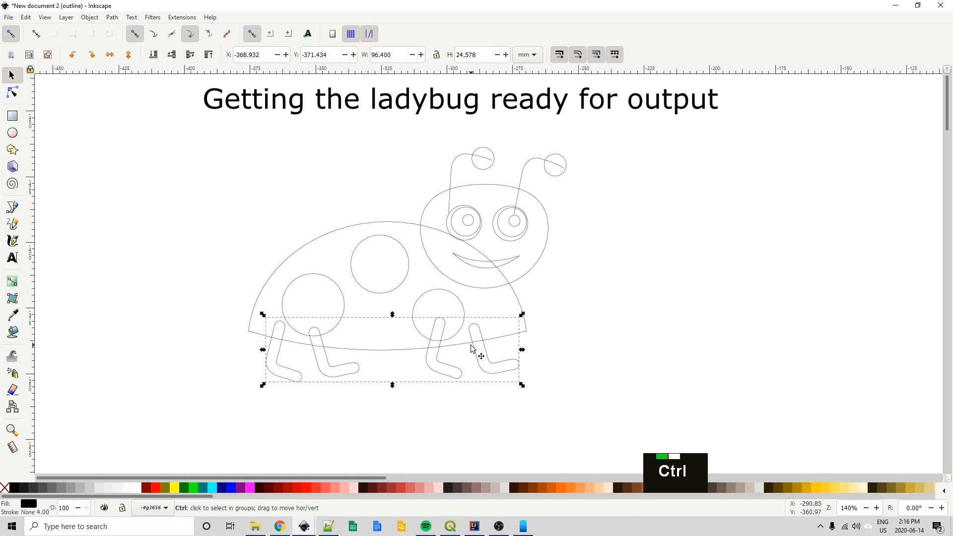
{"action": "key", "text": "ctrl+KP_5"}
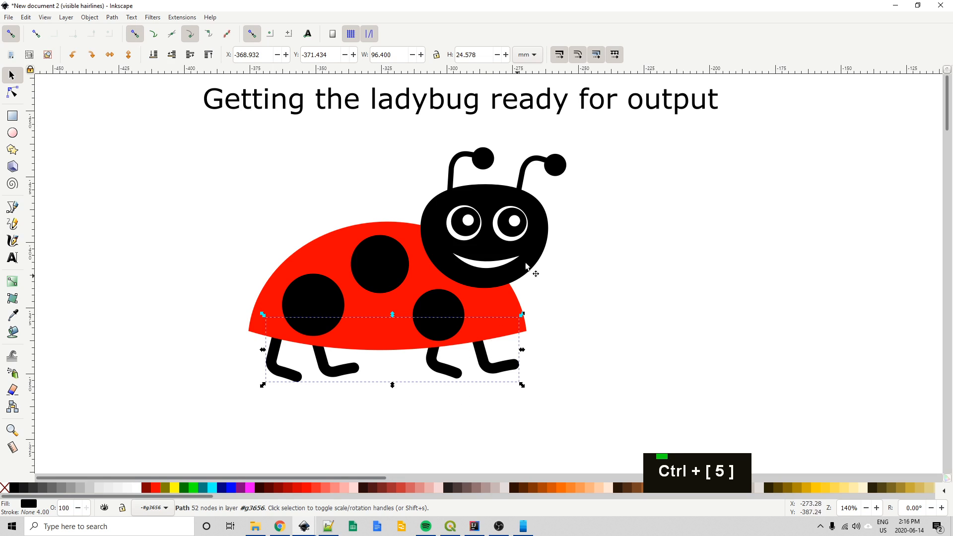
Set the opacity of all the ladybug's parts to 80%.
{"action": "left_click_drag", "start_coordinate": [620, 134], "coordinate": [232, 407]}
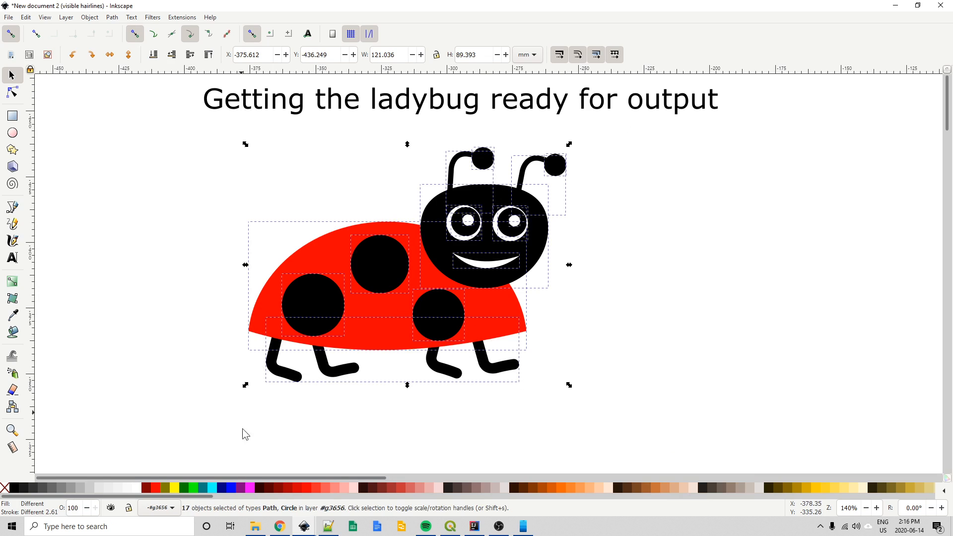
{"action": "double_click", "coordinate": [74, 508]}
{"action": "type", "text": "80"}
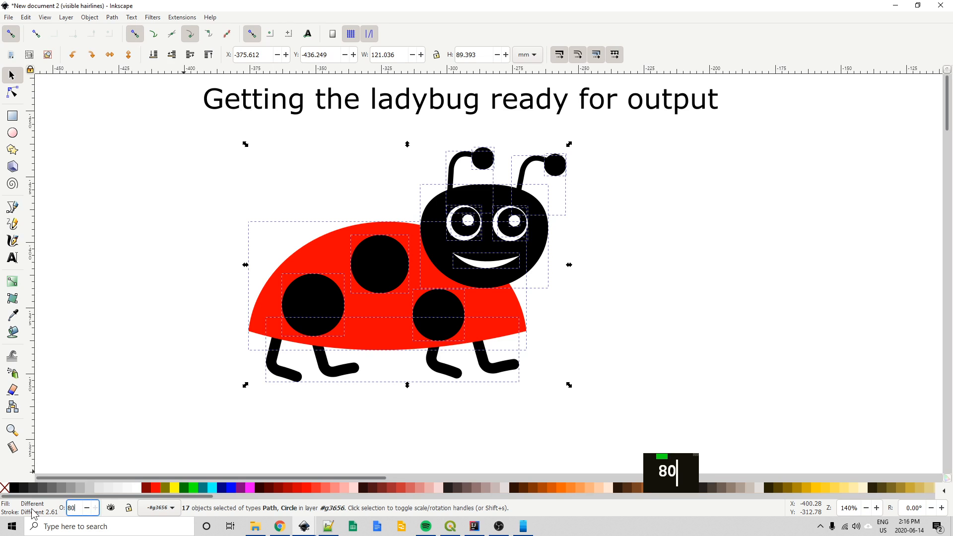
{"action": "key", "text": "Return"}
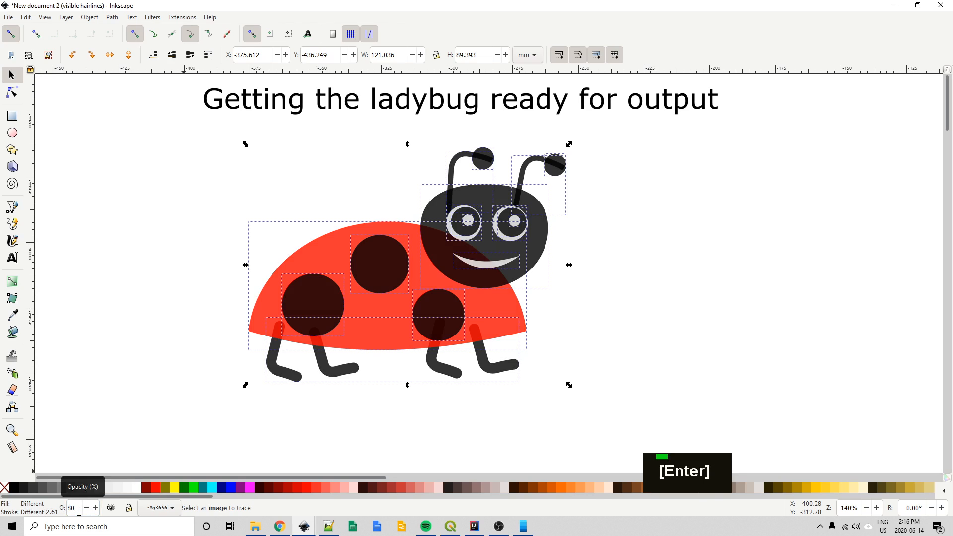
{"action": "left_click", "coordinate": [604, 381]}
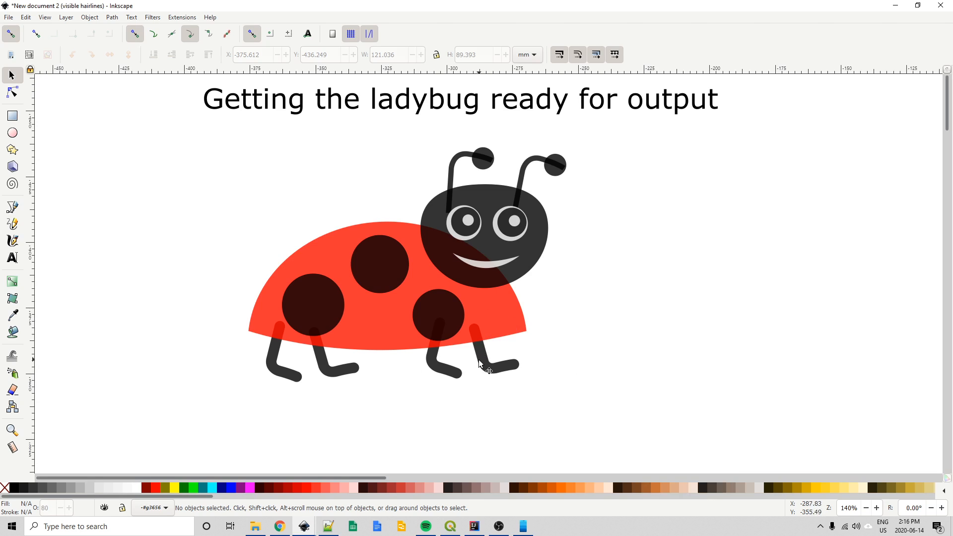
Duplicate the red body and subtract the duplicate from the united legs with Difference.
{"action": "left_click", "coordinate": [504, 310]}
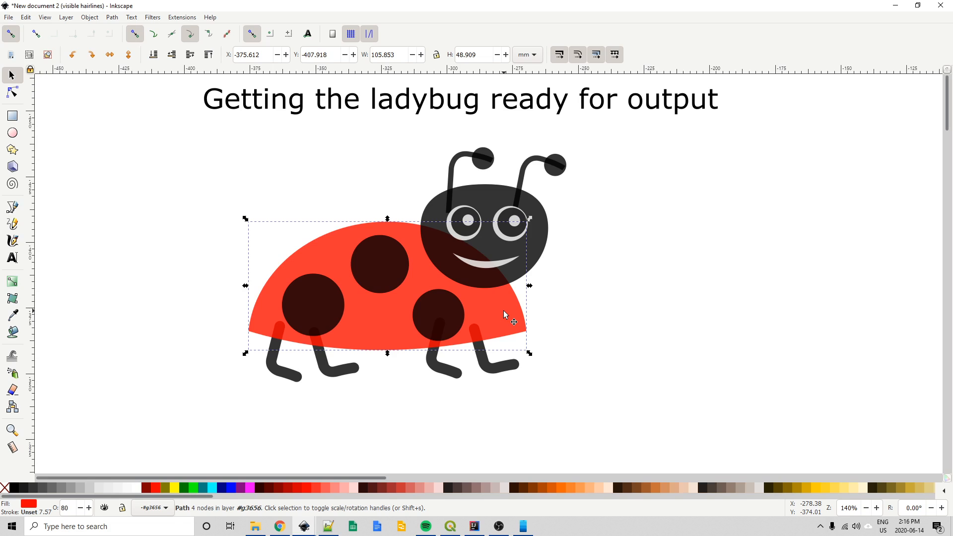
{"action": "key", "text": "ctrl+d"}
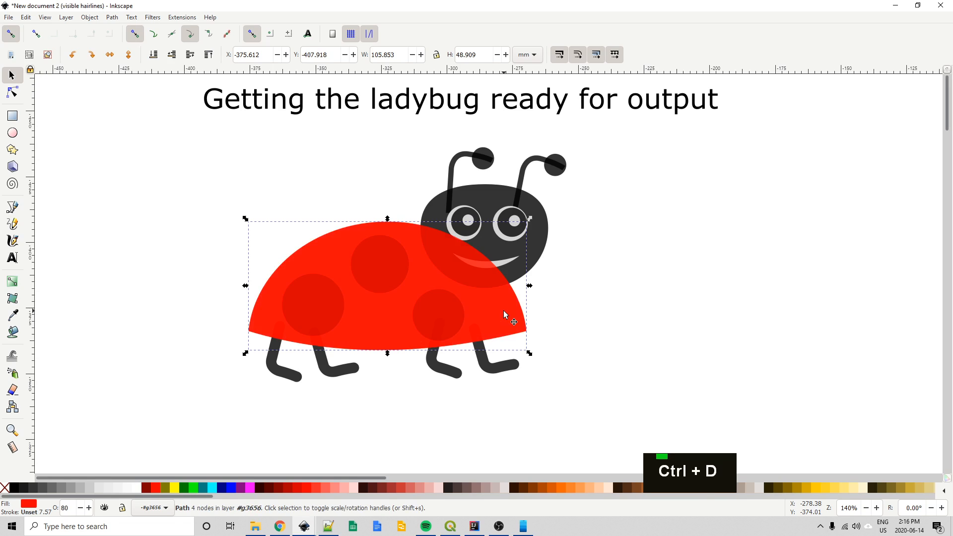
{"action": "left_click", "coordinate": [506, 371], "text": "shift"}
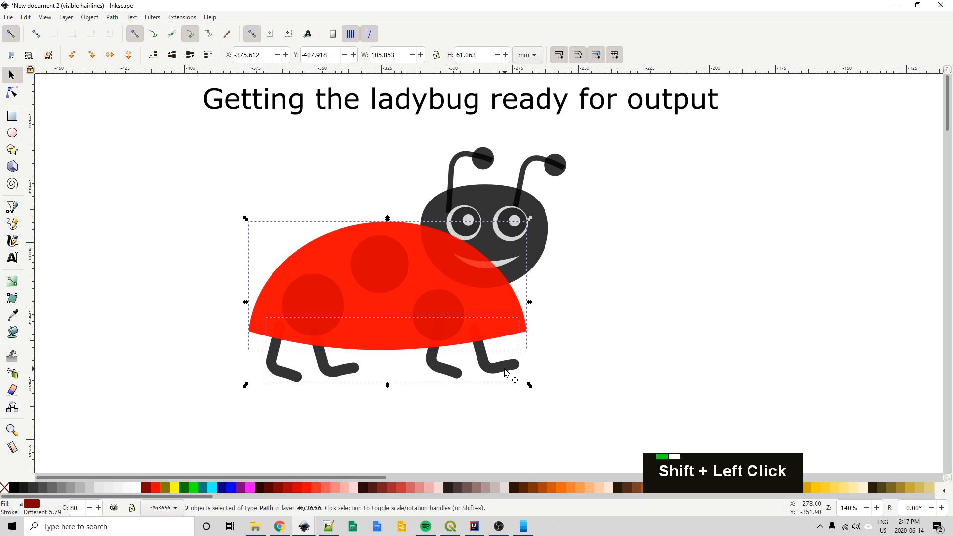
{"action": "key", "text": "ctrl"}
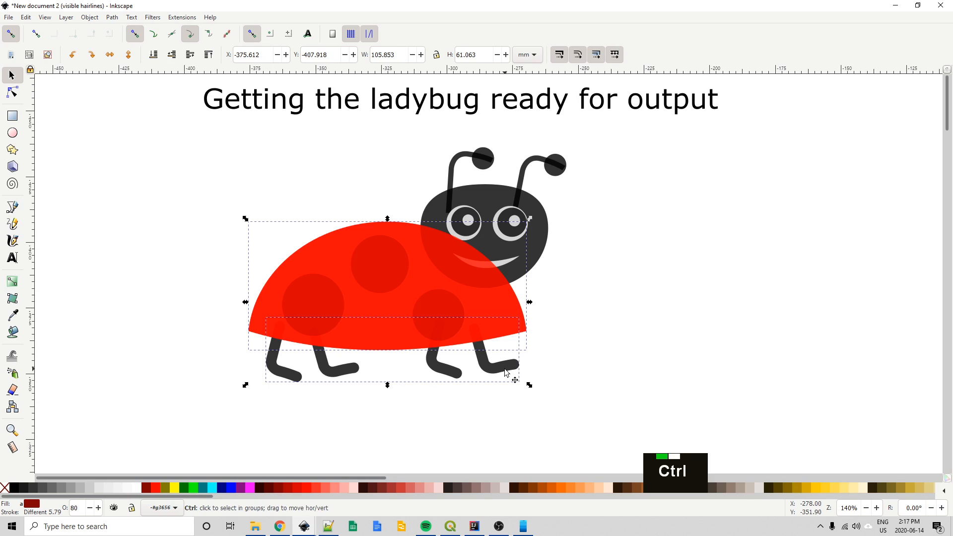
{"action": "key", "text": "ctrl+minus"}
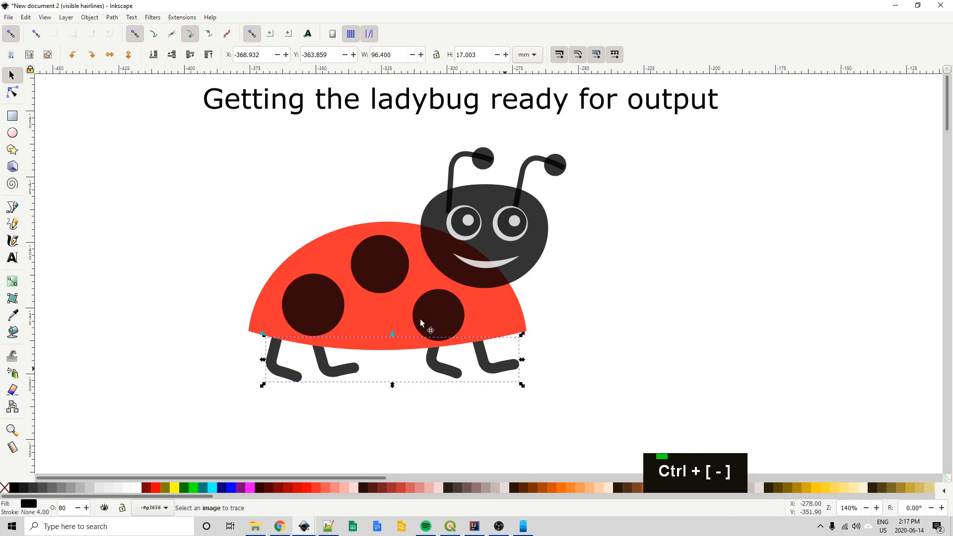
{"action": "left_click", "coordinate": [112, 17]}
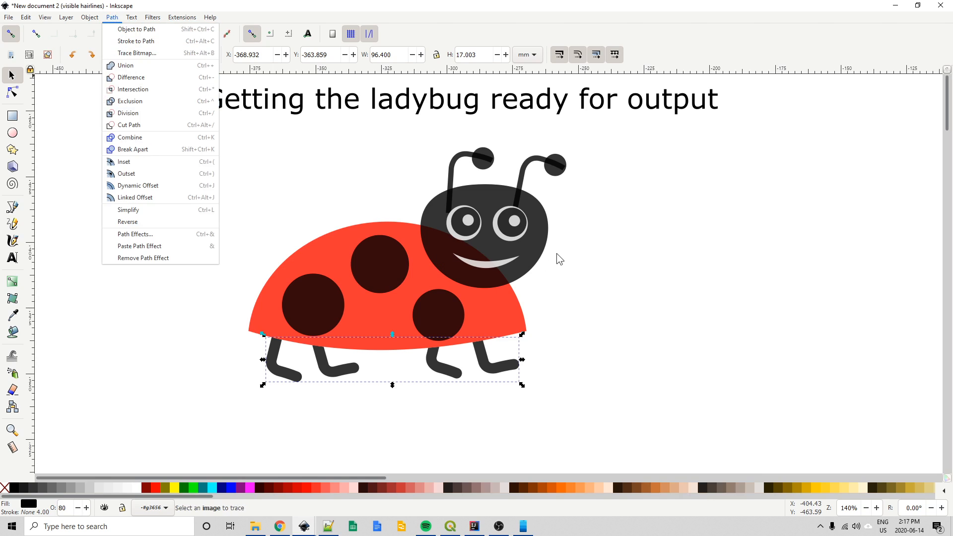
{"action": "left_click", "coordinate": [628, 261]}
Move the red body aside to inspect the trimmed legs, undo the move, and shift the body slightly upward.
{"action": "left_click", "coordinate": [501, 322]}
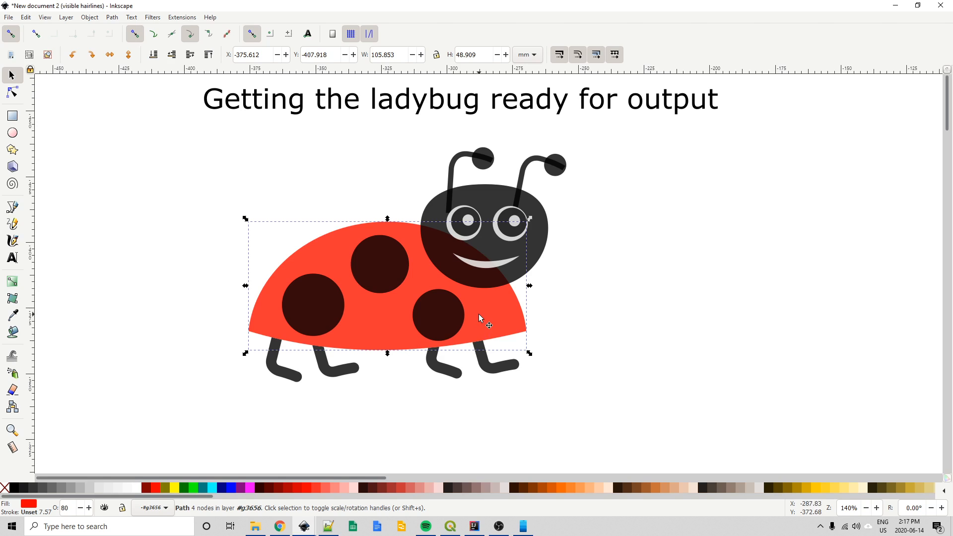
{"action": "left_click_drag", "start_coordinate": [499, 325], "coordinate": [326, 275]}
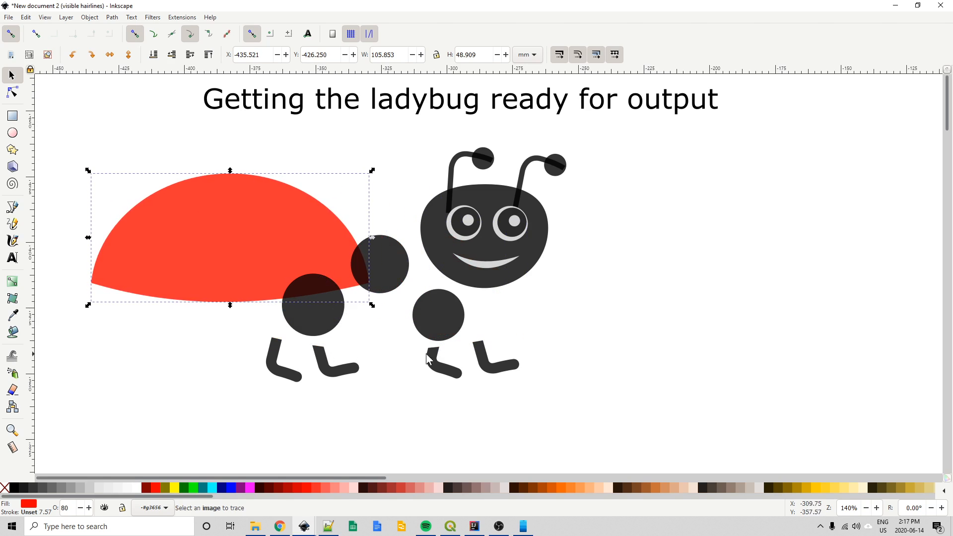
{"action": "key", "text": "ctrl+z"}
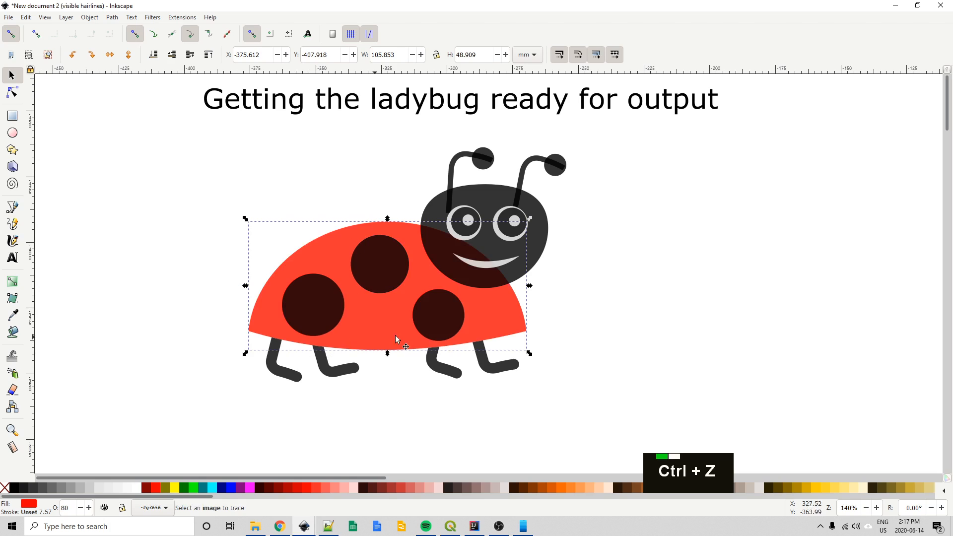
{"action": "left_click", "coordinate": [553, 330]}
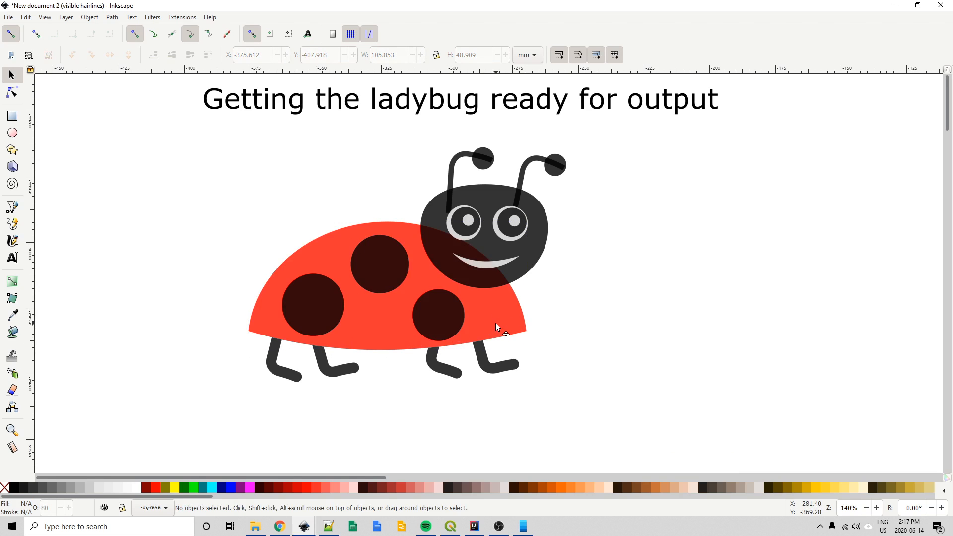
{"action": "mouse_move", "coordinate": [496, 322]}
{"action": "left_mouse_down"}
{"action": "mouse_move", "coordinate": [481, 313]}
{"action": "mouse_move", "coordinate": [488, 317]}
{"action": "left_mouse_up"}
{"action": "key", "text": "ctrl"}
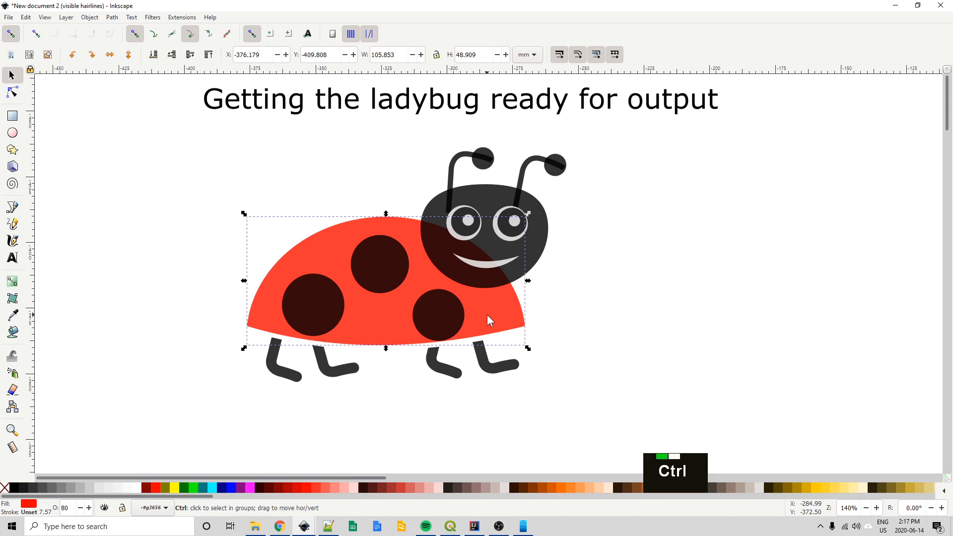
Undo the body shift, the leg subtraction and the body duplication, keeping the 80% opacity on all parts.
{"action": "key", "text": "ctrl+z"}
{"action": "key", "text": "ctrl+z"}
{"action": "key", "text": "ctrl+z"}
{"action": "key", "text": "ctrl+z"}
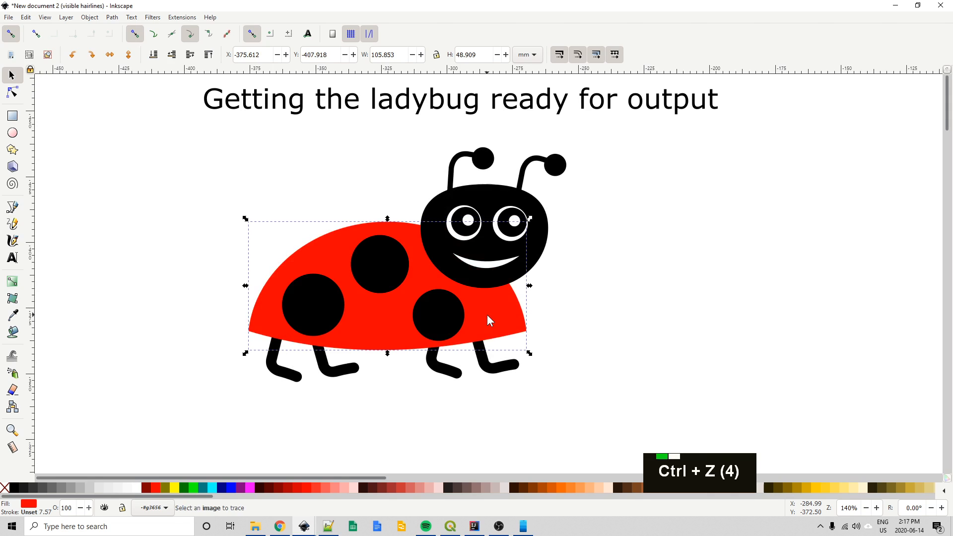
{"action": "key", "text": "ctrl"}
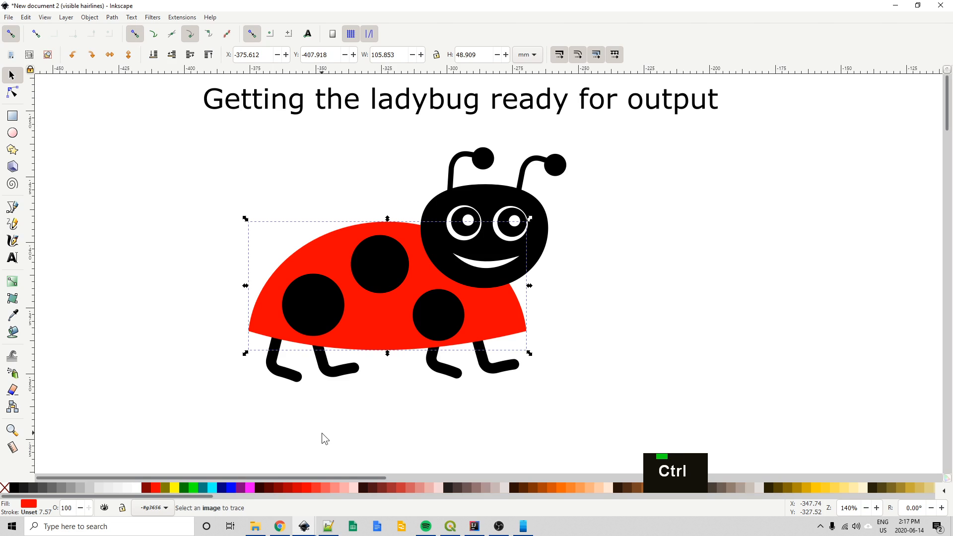
{"action": "key", "text": "ctrl+y"}
Try subtracting the original red body directly from the united legs with Difference, and undo the subtraction.
{"action": "left_click", "coordinate": [547, 393]}
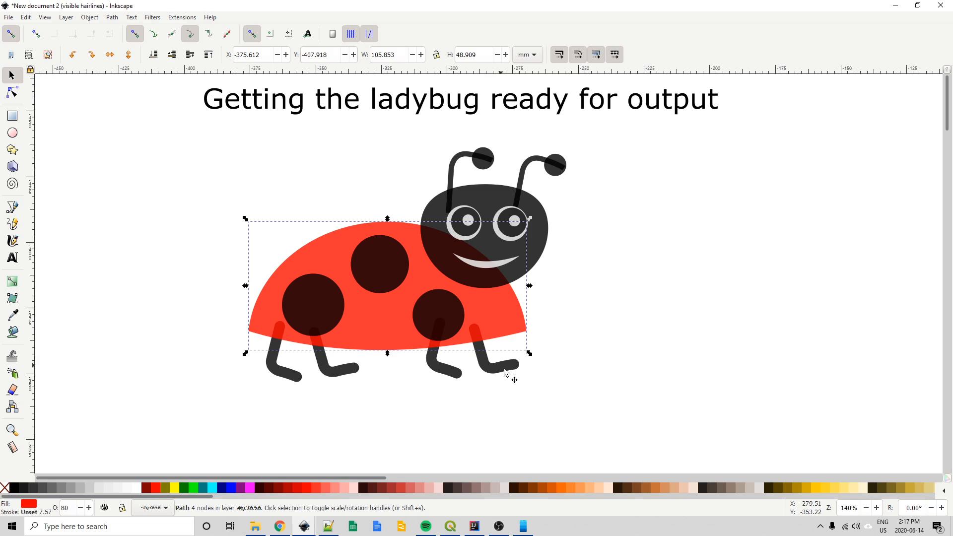
{"action": "key", "text": "shift"}
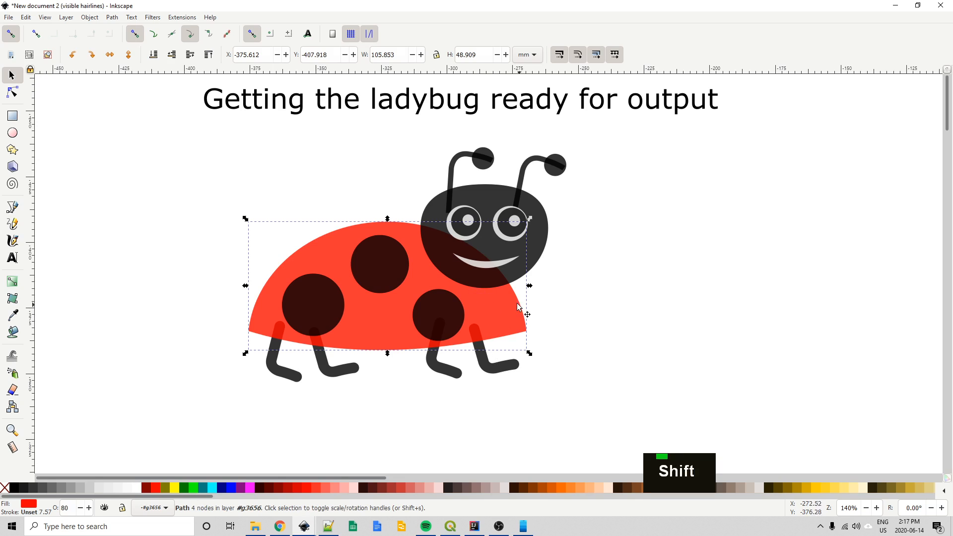
{"action": "left_click", "coordinate": [506, 366], "text": "shift"}
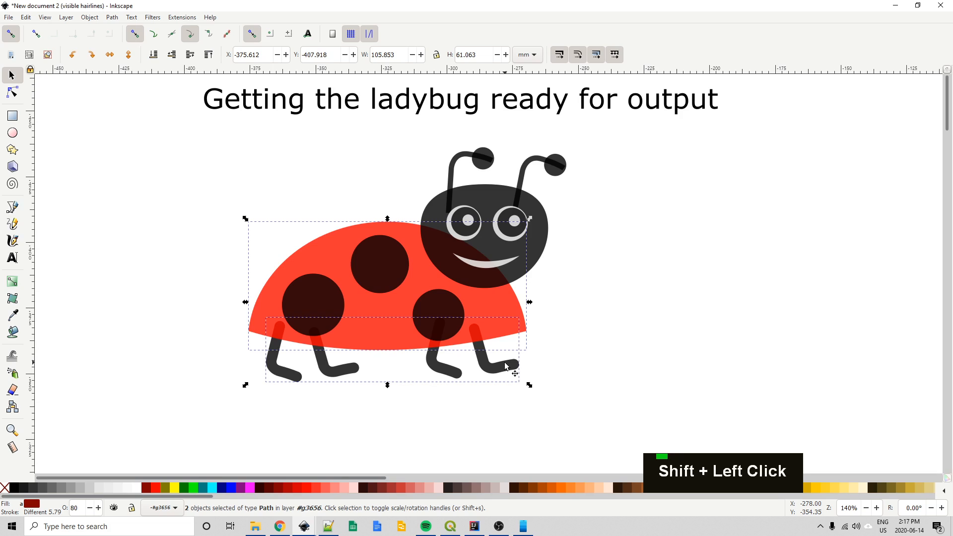
{"action": "key", "text": "ctrl"}
{"action": "key", "text": "ctrl+minus"}
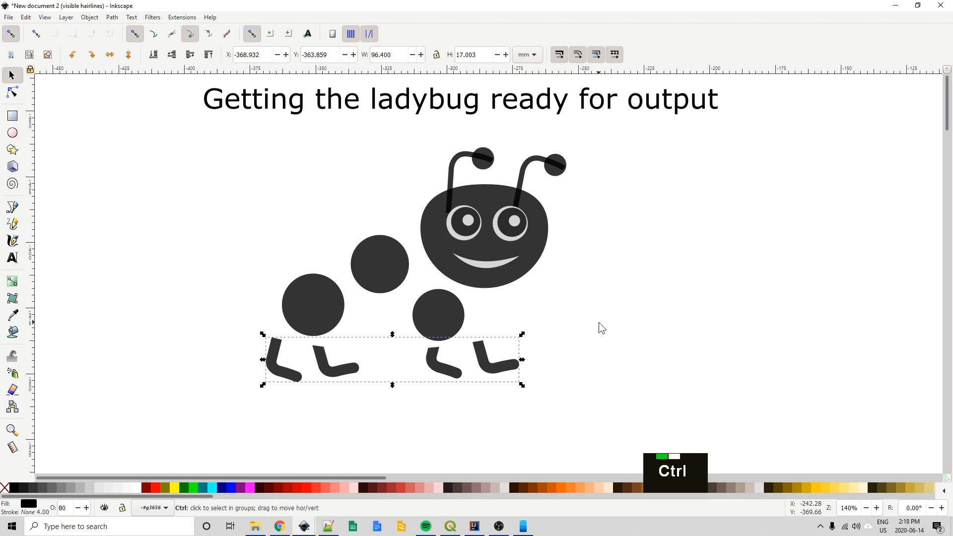
{"action": "key", "text": "ctrl+z"}
Duplicate the red body and subtract the duplicate from the united legs with Difference, keeping the original body in place.
{"action": "left_click", "coordinate": [521, 325], "text": "ctrl"}
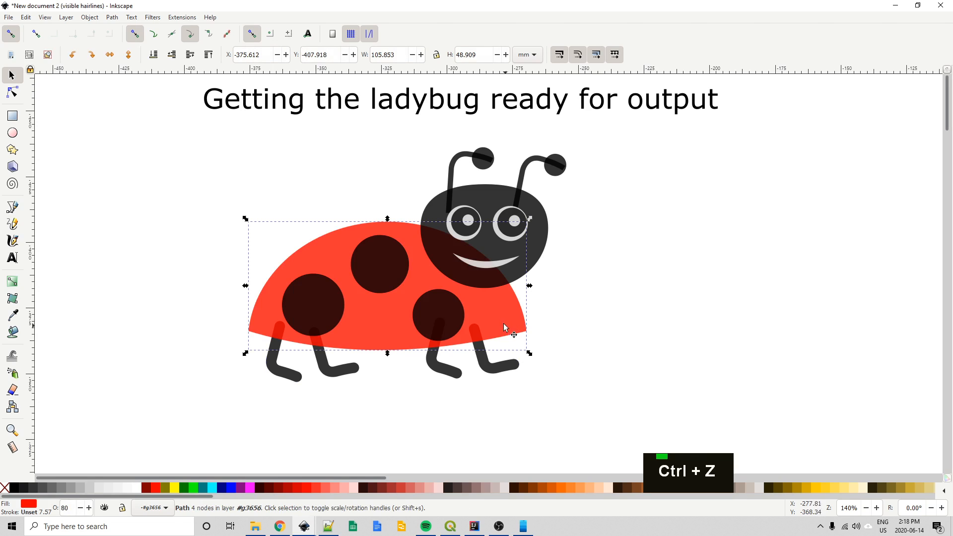
{"action": "key", "text": "ctrl+d"}
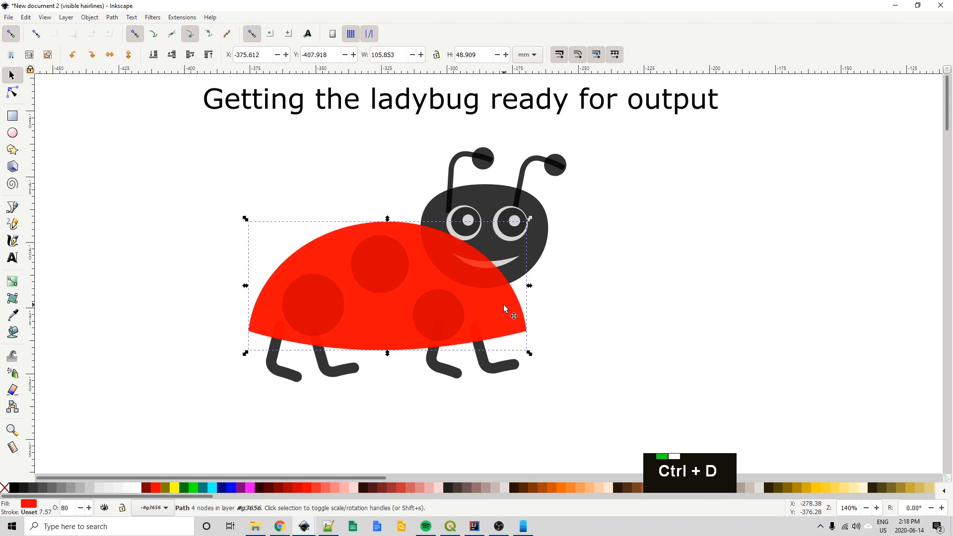
{"action": "left_click", "coordinate": [495, 378], "text": "shift"}
{"action": "key", "text": "ctrl+minus"}
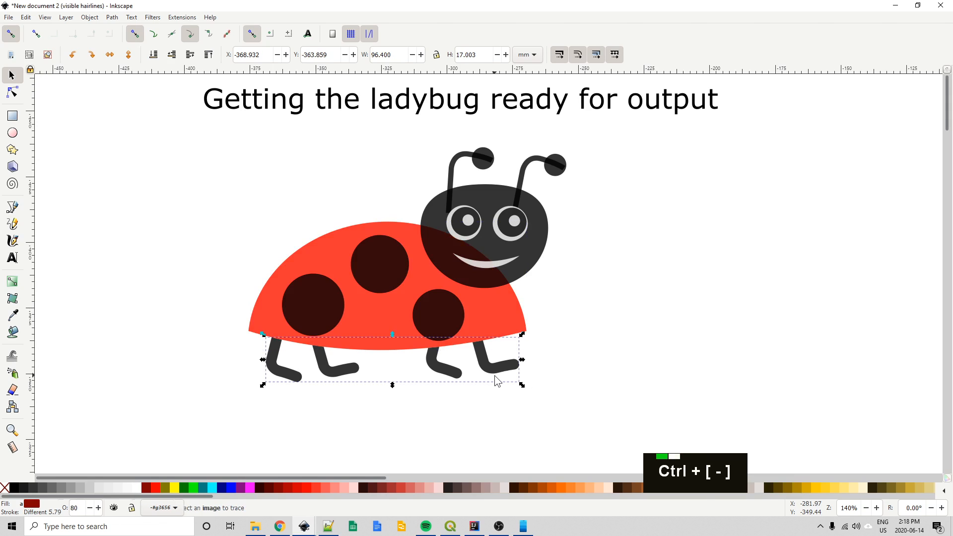
{"action": "left_click", "coordinate": [621, 314]}
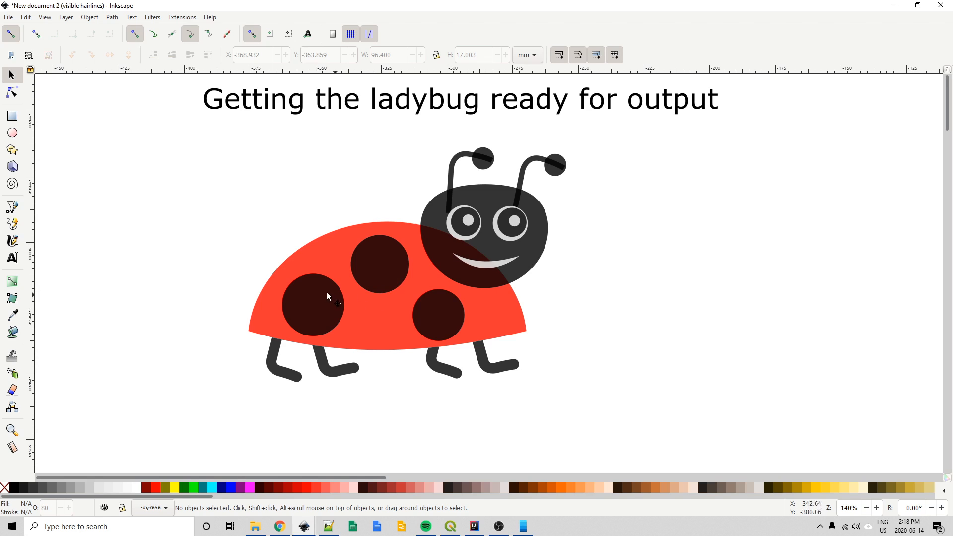
{"action": "left_click", "coordinate": [431, 339]}
{"action": "left_click", "coordinate": [659, 286]}
Duplicate the black head and subtract the duplicate from the red body with Difference.
{"action": "left_click", "coordinate": [434, 215]}
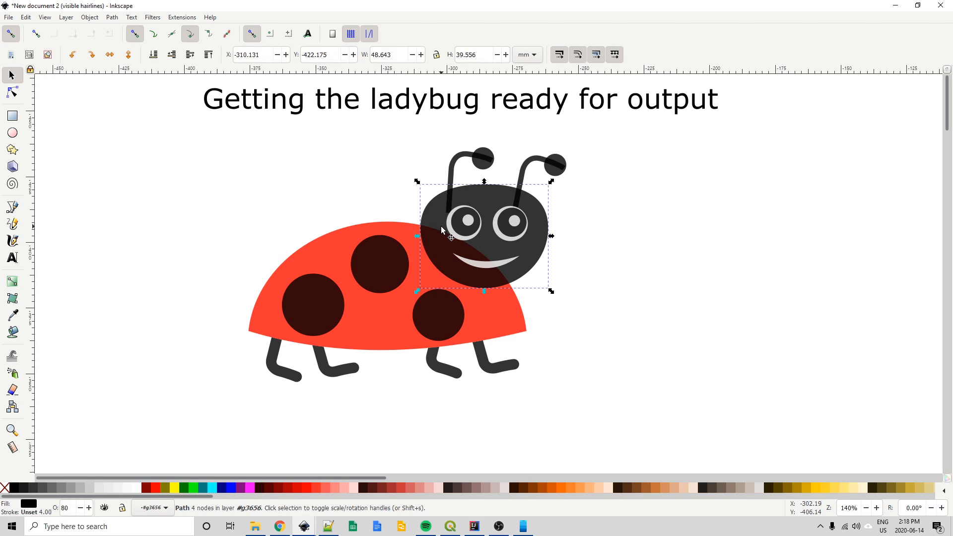
{"action": "key", "text": "ctrl+d"}
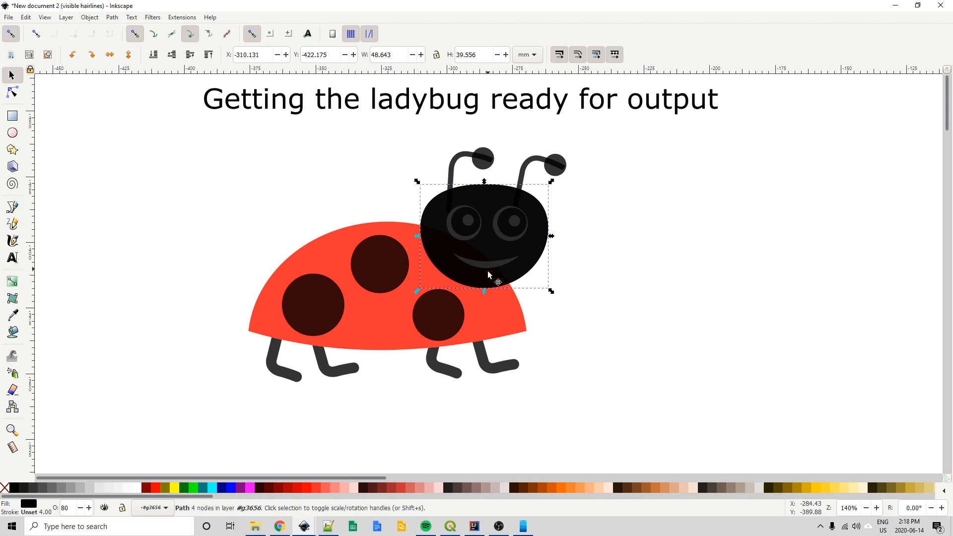
{"action": "key", "text": "shift"}
{"action": "key", "text": "shift"}
{"action": "left_click", "coordinate": [381, 230], "text": "shift"}
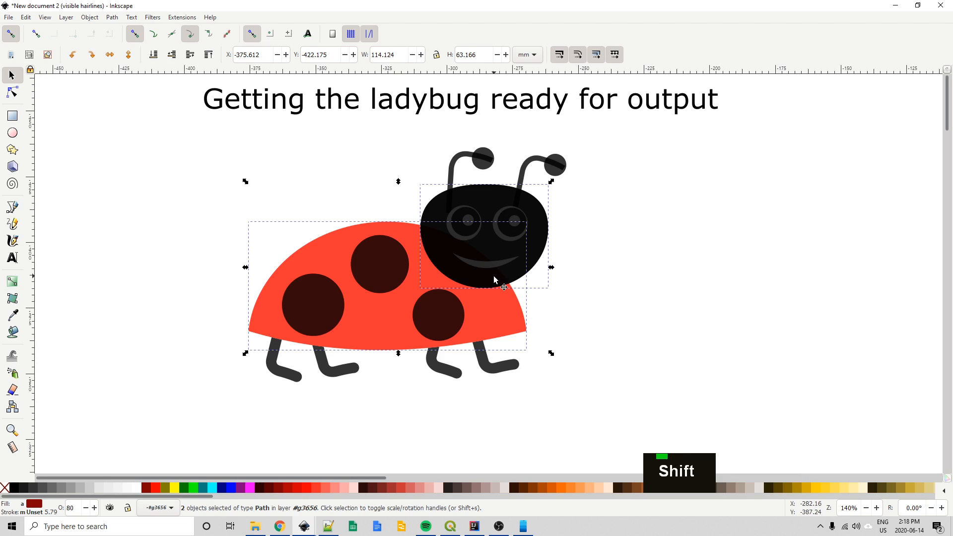
{"action": "key", "text": "ctrl+minus"}
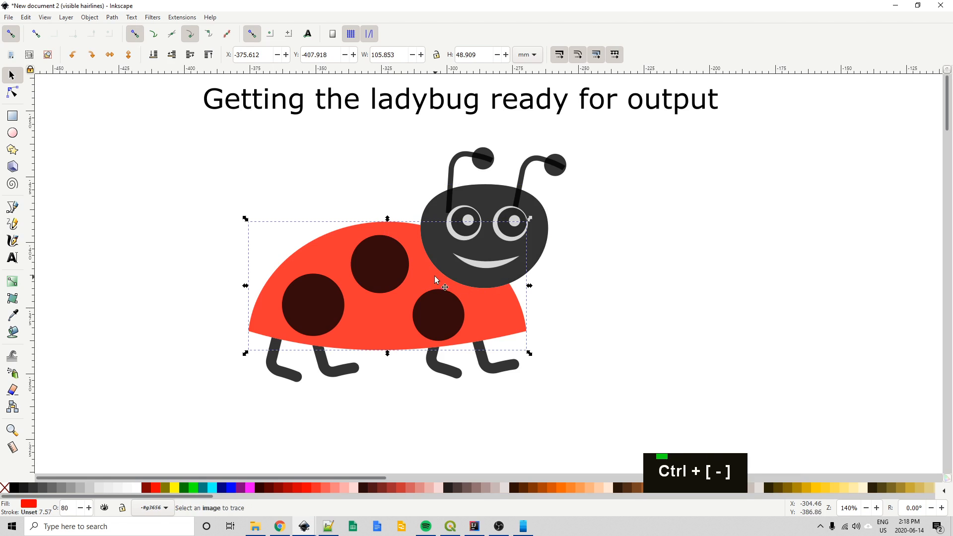
{"action": "left_click", "coordinate": [596, 250]}
Move the head off the body to inspect the cut-out beneath it, and undo each head move.
{"action": "left_click_drag", "start_coordinate": [545, 240], "coordinate": [691, 241]}
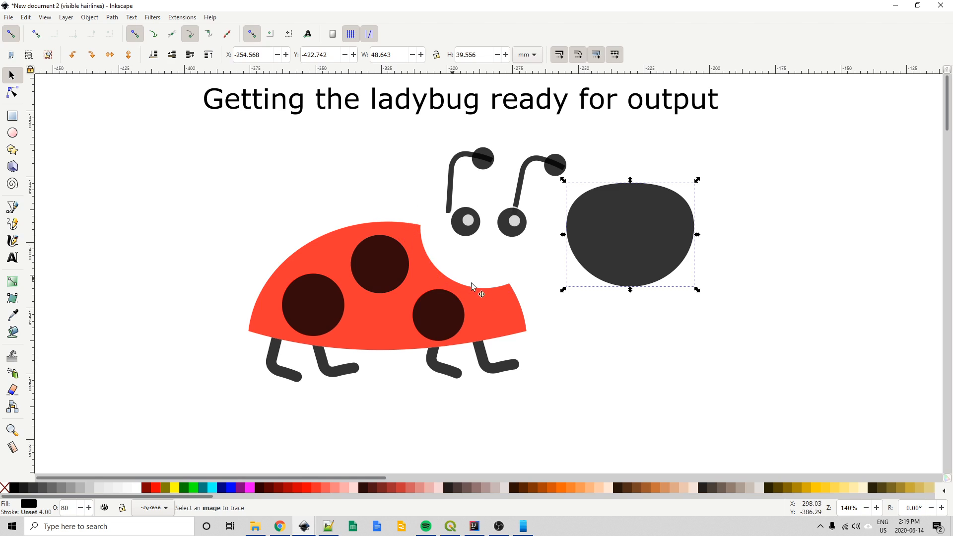
{"action": "key", "text": "ctrl+z"}
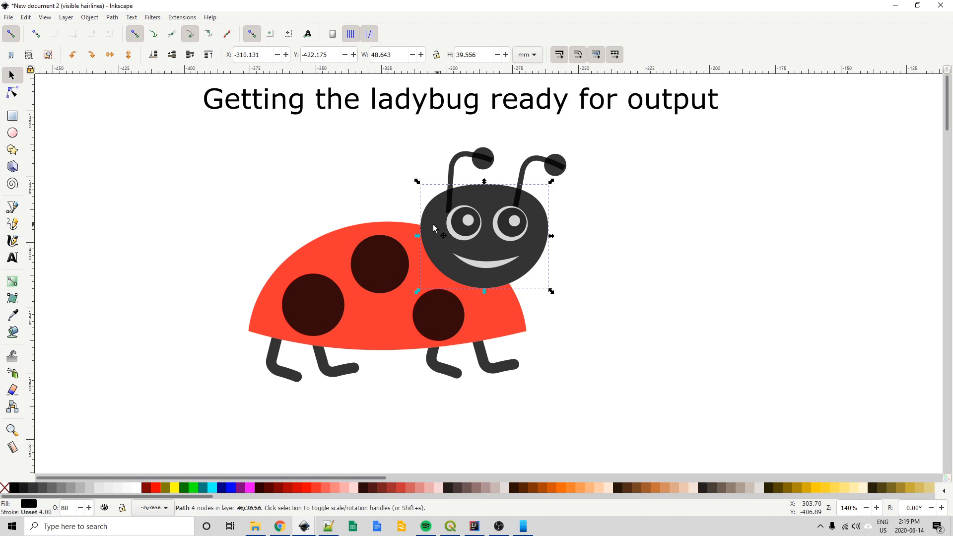
{"action": "left_click_drag", "start_coordinate": [446, 244], "coordinate": [456, 240]}
{"action": "key", "text": "ctrl+z"}
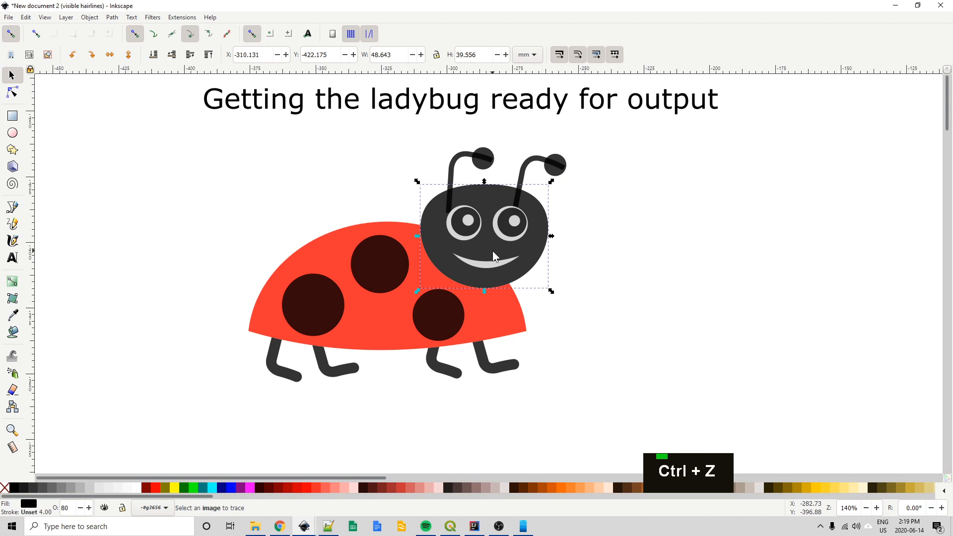
{"action": "left_click", "coordinate": [609, 239]}
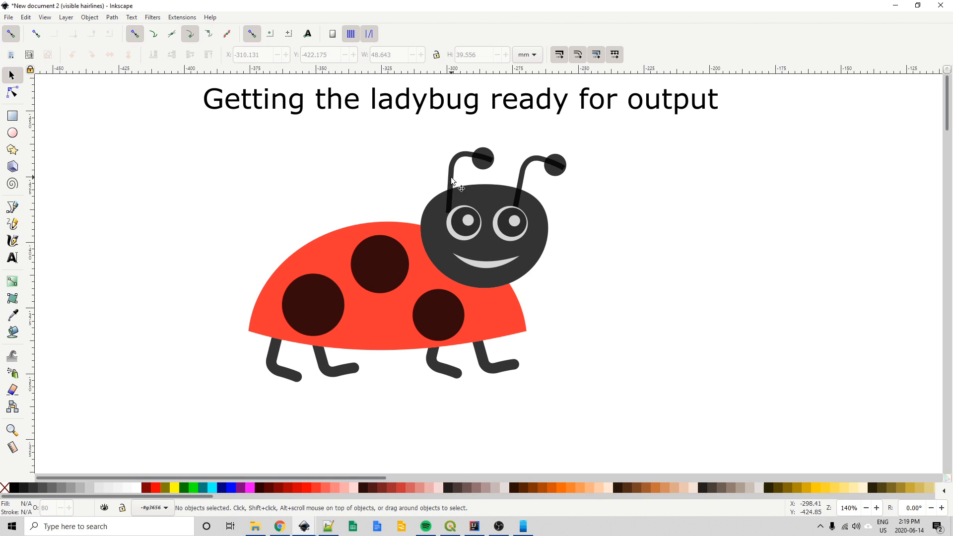
Switch to outline view and convert the strokes of both antenna stems to paths.
{"action": "key", "text": "ctrl+KP_5"}
{"action": "key", "text": "ctrl+KP_5"}
{"action": "key", "text": "ctrl+KP_5"}
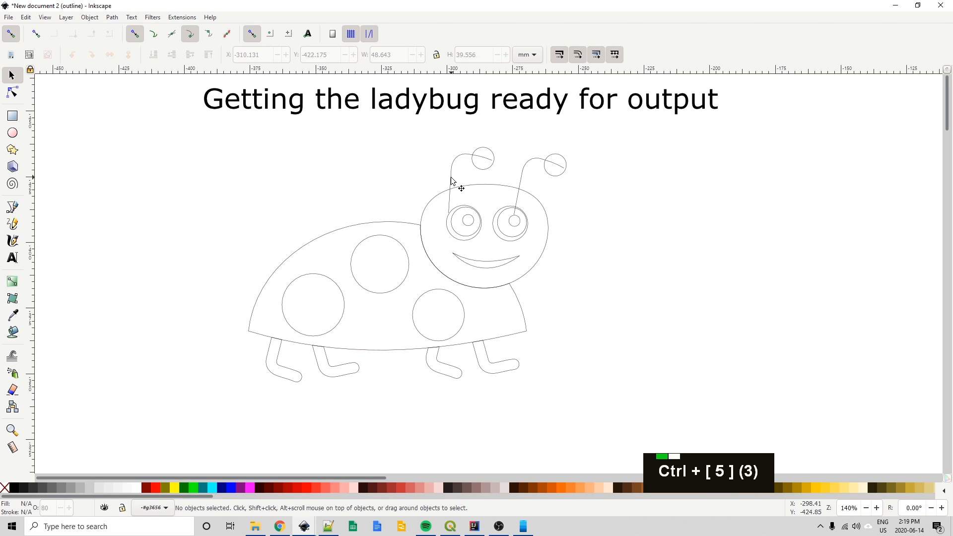
{"action": "left_click", "coordinate": [452, 179]}
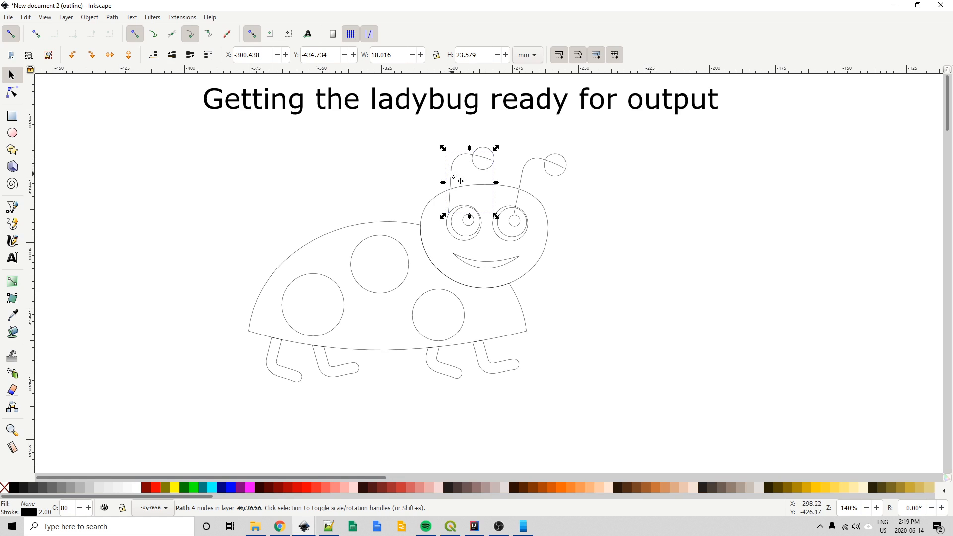
{"action": "left_click", "coordinate": [522, 178], "text": "shift"}
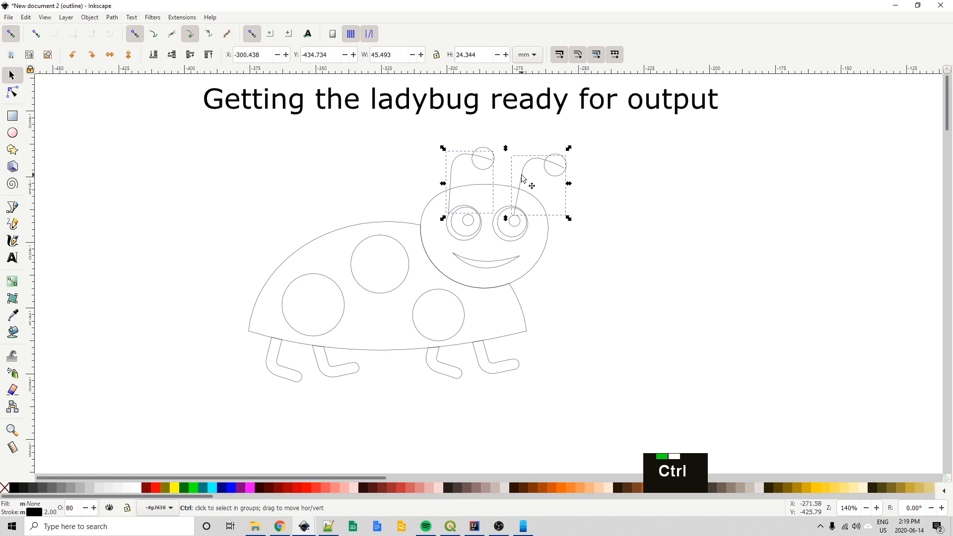
{"action": "key", "text": "ctrl+alt+c"}
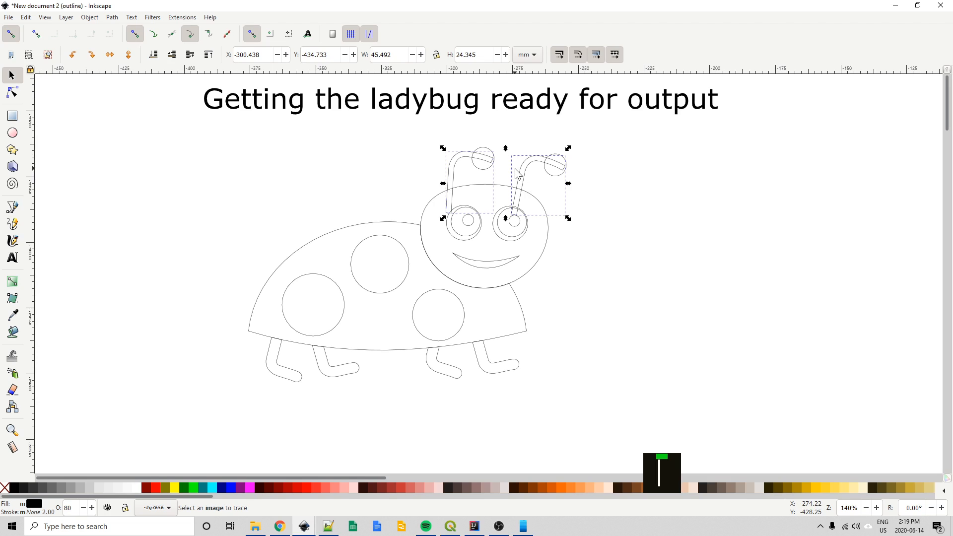
Unite both antenna stems with their round tips using Union, and return to the filled display.
{"action": "left_click", "coordinate": [480, 168], "text": "shift"}
{"action": "left_click", "coordinate": [555, 175], "text": "shift"}
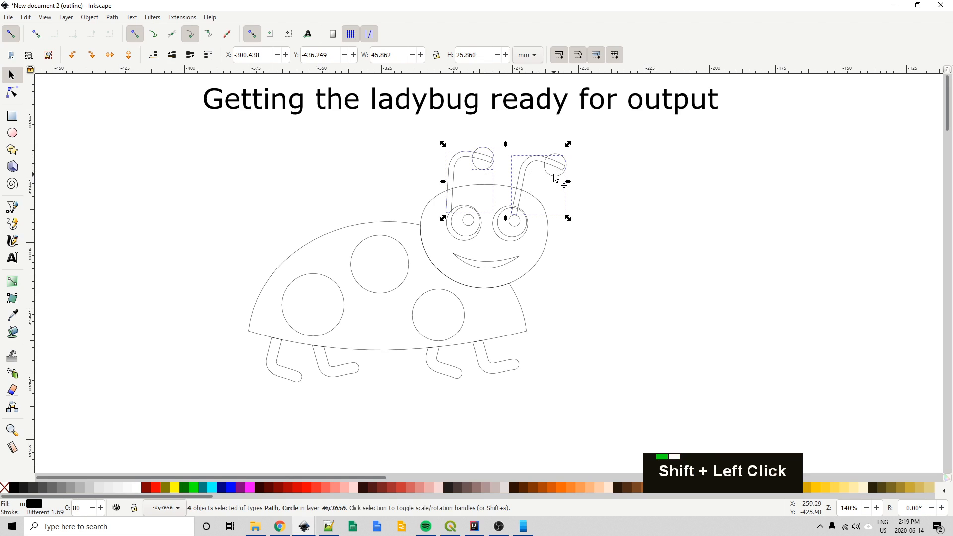
{"action": "key", "text": "ctrl+plus"}
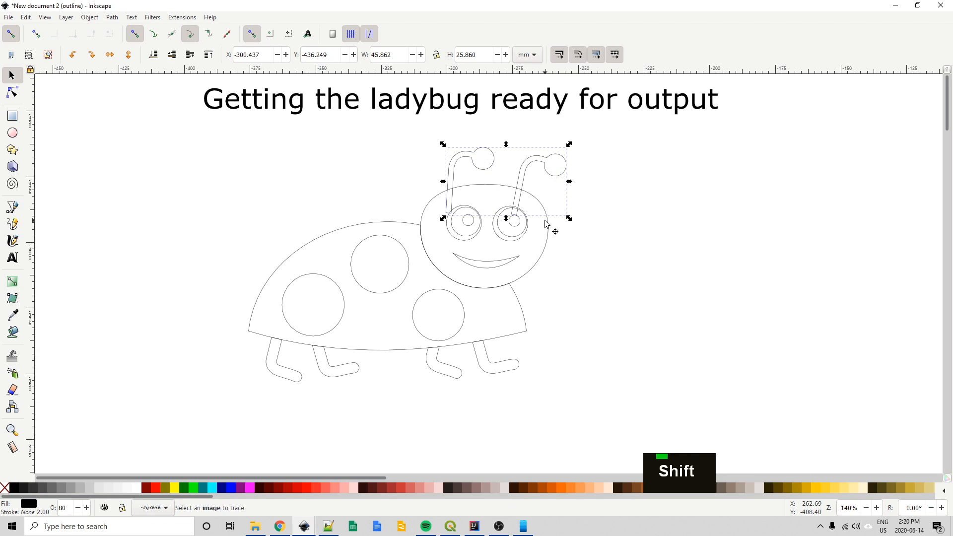
{"action": "key", "text": "ctrl+KP_5"}
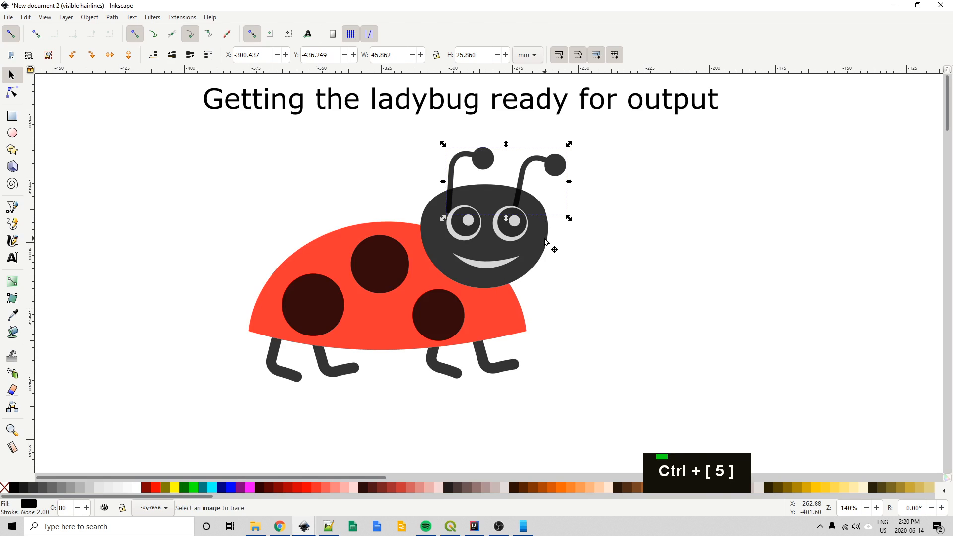
Unite the antennae with the black head shape using Union.
{"action": "left_click", "coordinate": [544, 241], "text": "shift"}
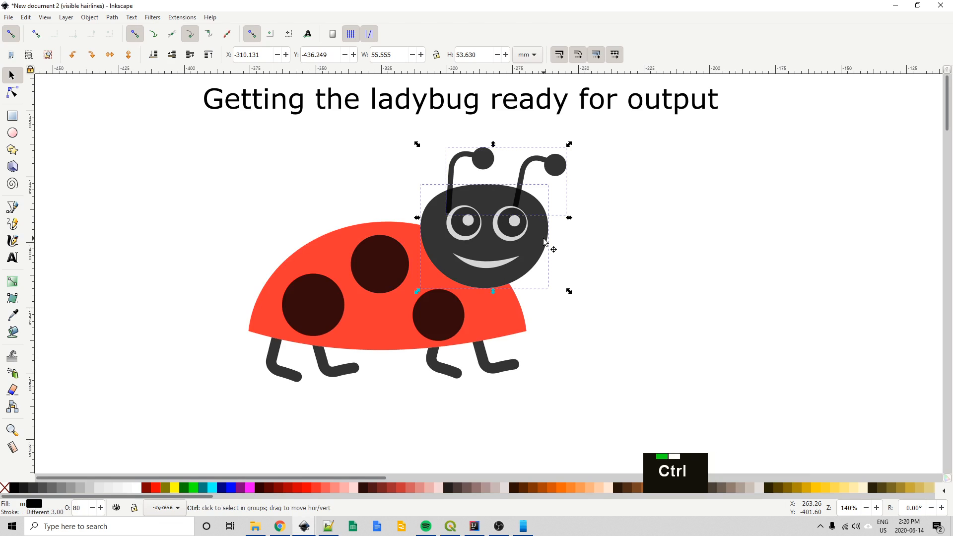
{"action": "key", "text": "ctrl+plus"}
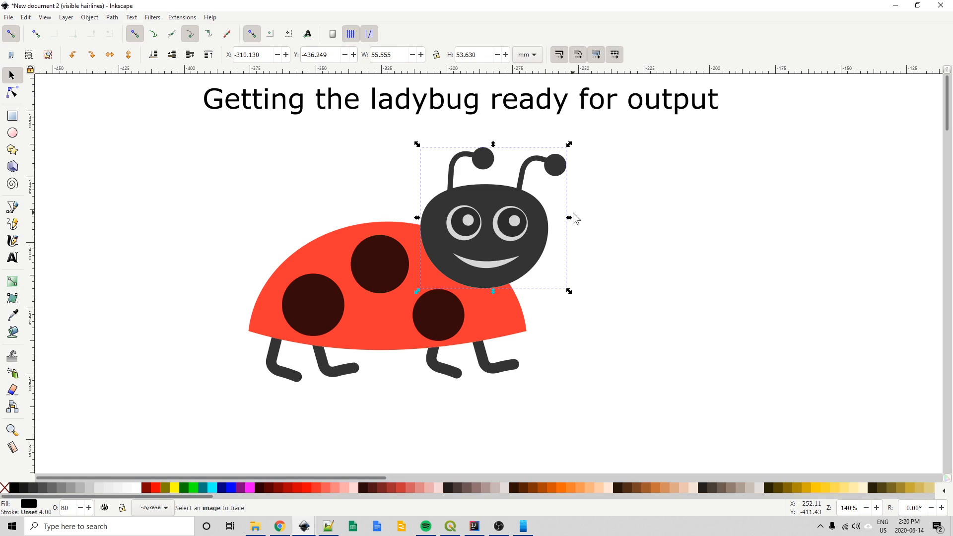
{"action": "left_click", "coordinate": [589, 213]}
{"action": "left_click", "coordinate": [515, 221]}
{"action": "mouse_move", "coordinate": [534, 222]}
{"action": "left_mouse_down"}
{"action": "mouse_move", "coordinate": [505, 229]}
{"action": "mouse_move", "coordinate": [537, 224]}
{"action": "mouse_move", "coordinate": [518, 222]}
{"action": "left_mouse_up"}
{"action": "key", "text": "ctrl+z"}
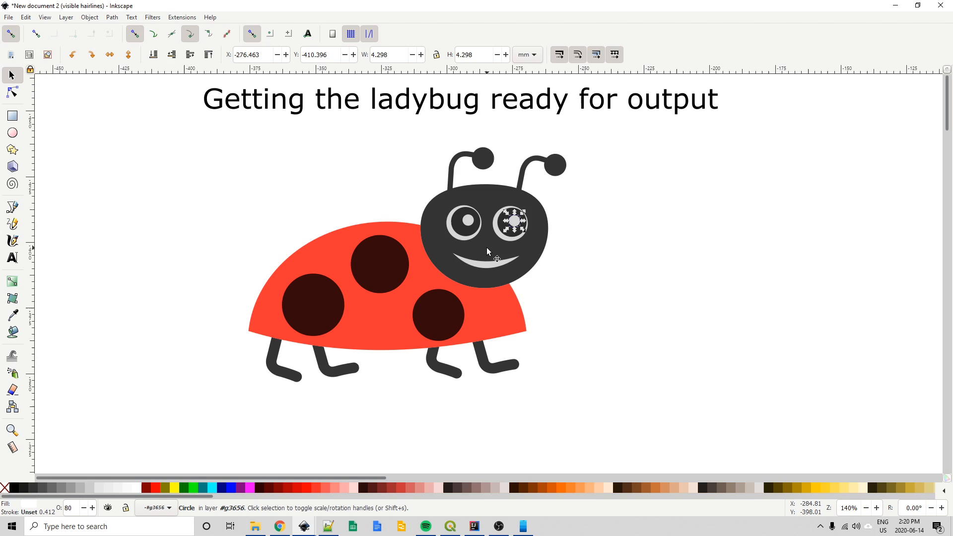
Move the united head and antennae away from the body, and place the two black eye circles beside the antennae.
{"action": "left_click_drag", "start_coordinate": [487, 248], "coordinate": [689, 295]}
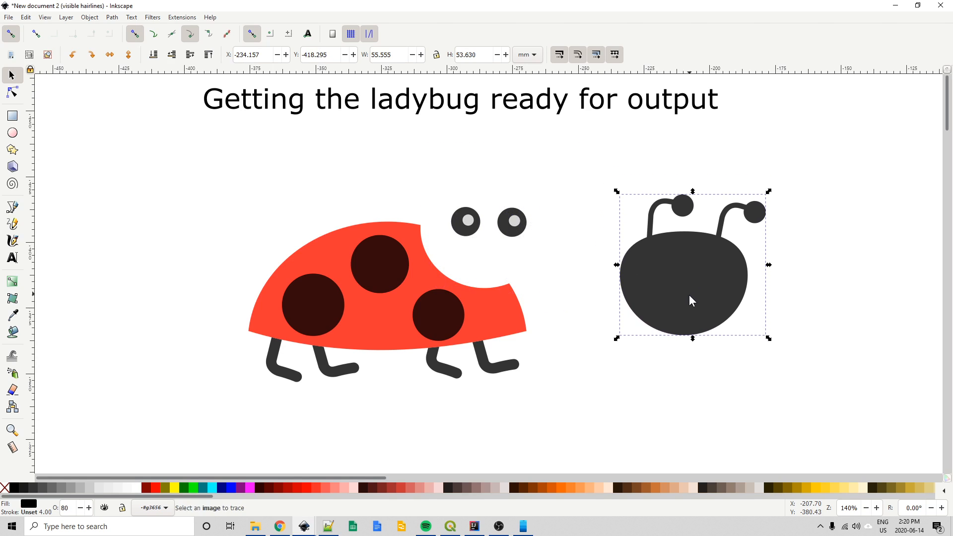
{"action": "left_click_drag", "start_coordinate": [516, 237], "coordinate": [618, 237]}
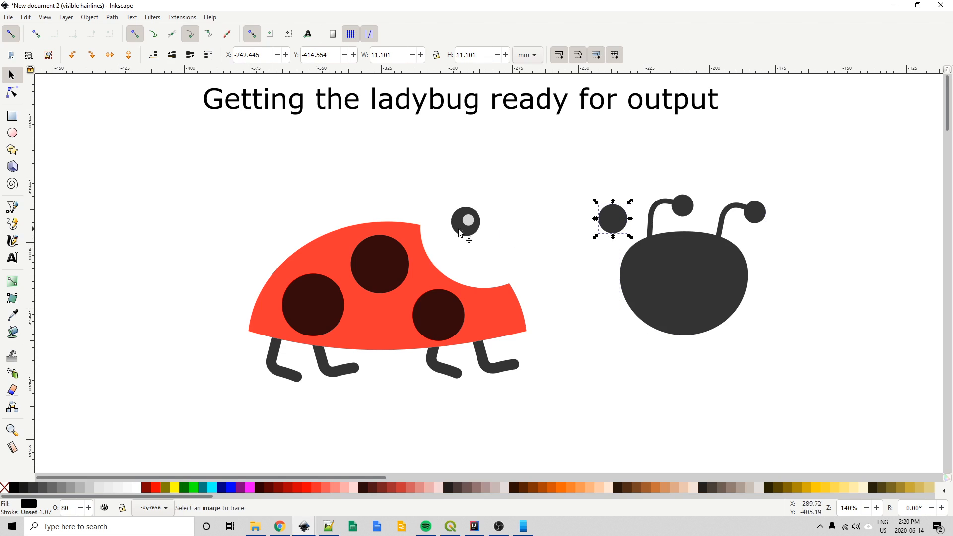
{"action": "left_click_drag", "start_coordinate": [467, 233], "coordinate": [642, 183]}
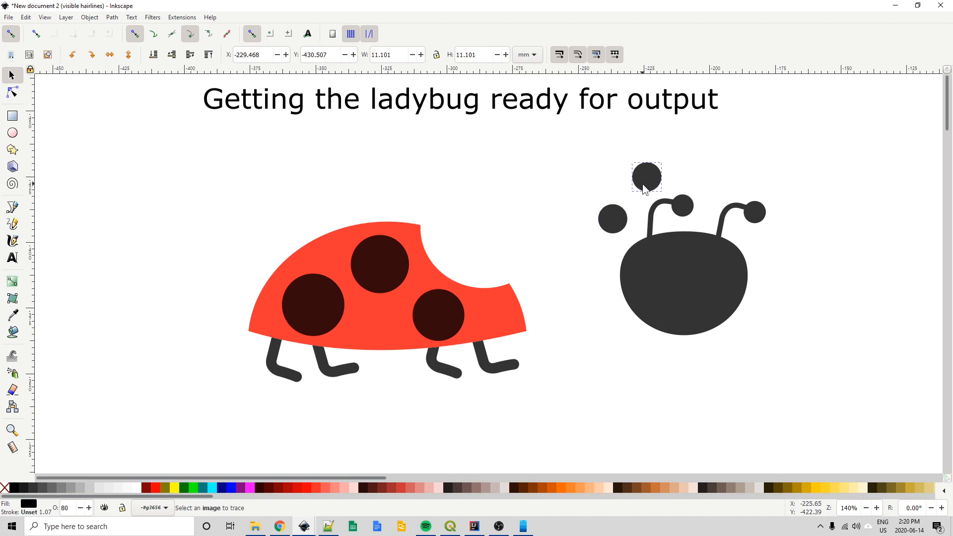
{"action": "left_click", "coordinate": [643, 184]}
{"action": "left_click_drag", "start_coordinate": [621, 223], "coordinate": [635, 207]}
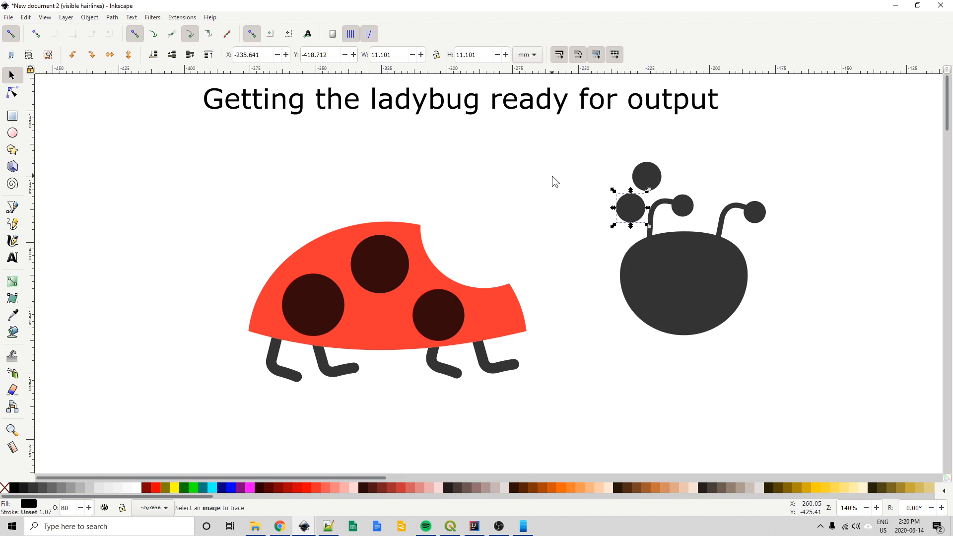
Fill the remaining white eye circles, highlights and mouth with light grey.
{"action": "left_click", "coordinate": [514, 189]}
{"action": "left_click_drag", "start_coordinate": [431, 148], "coordinate": [545, 275]}
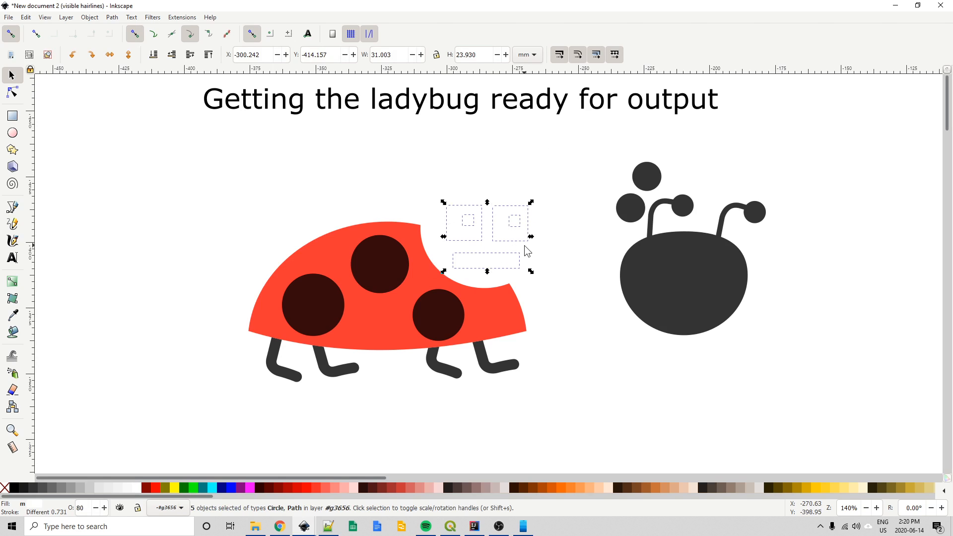
{"action": "left_click", "coordinate": [103, 487]}
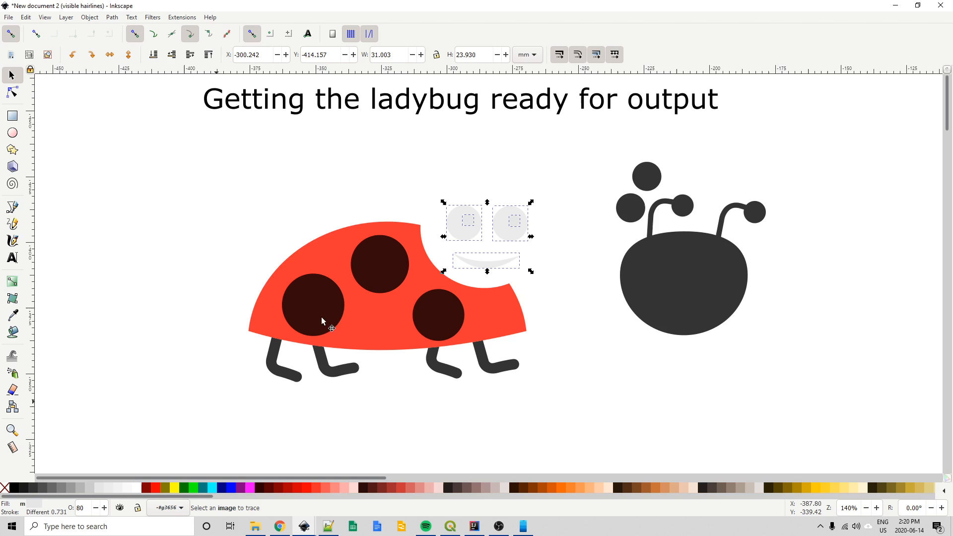
{"action": "left_click", "coordinate": [588, 244]}
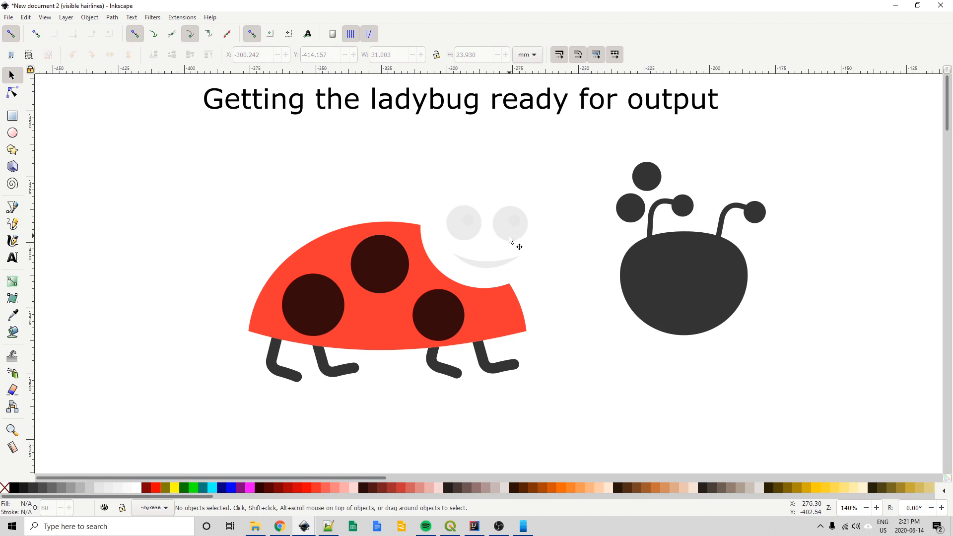
Move the two large grey eye circles above their small highlights, and shift the mouth up below the highlights.
{"action": "left_click_drag", "start_coordinate": [515, 235], "coordinate": [540, 194]}
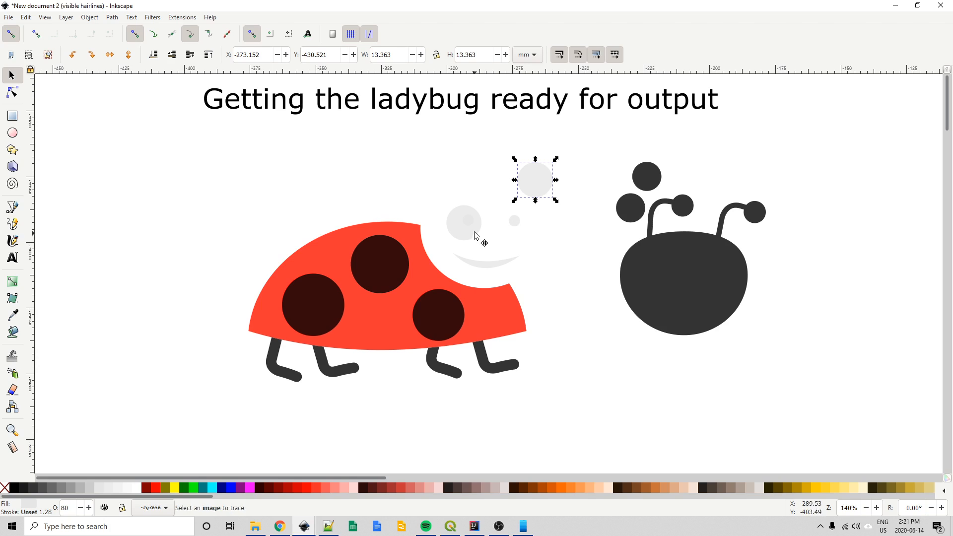
{"action": "left_click_drag", "start_coordinate": [478, 236], "coordinate": [496, 188]}
{"action": "left_click_drag", "start_coordinate": [494, 266], "coordinate": [501, 239]}
{"action": "left_click_drag", "start_coordinate": [484, 186], "coordinate": [502, 195]}
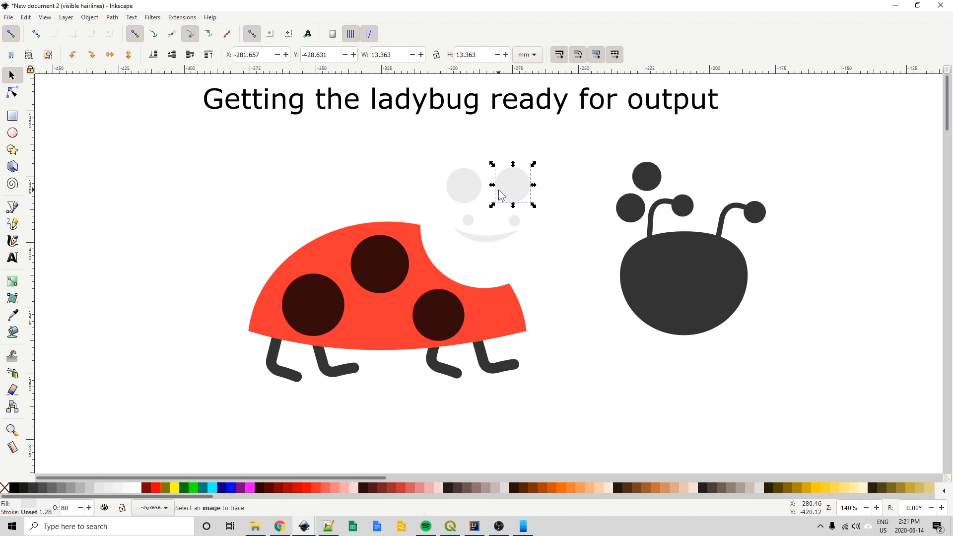
Check all the drawing's shapes in outline display mode and again in normal display with every object selected.
{"action": "key", "text": "ctrl"}
{"action": "key", "text": "ctrl+KP_5"}
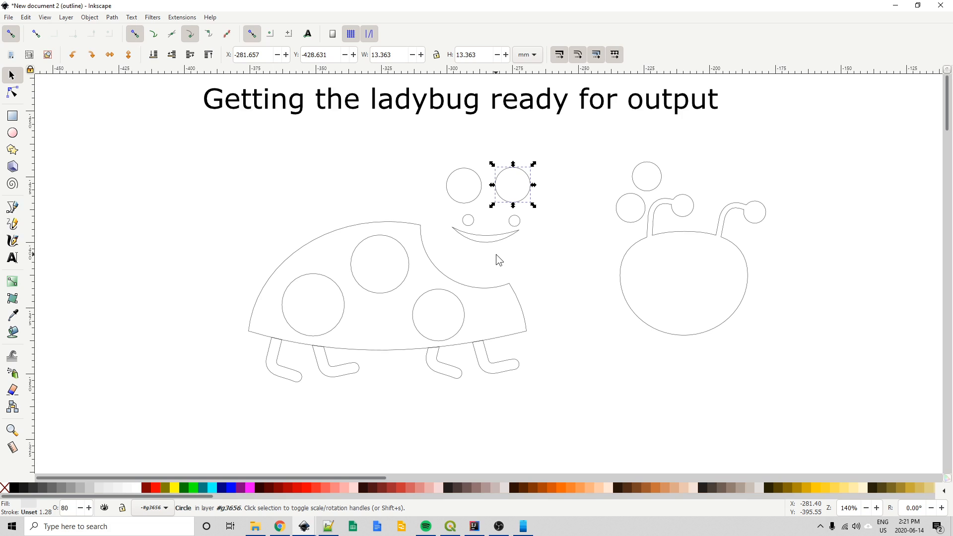
{"action": "key", "text": "ctrl+KP_5"}
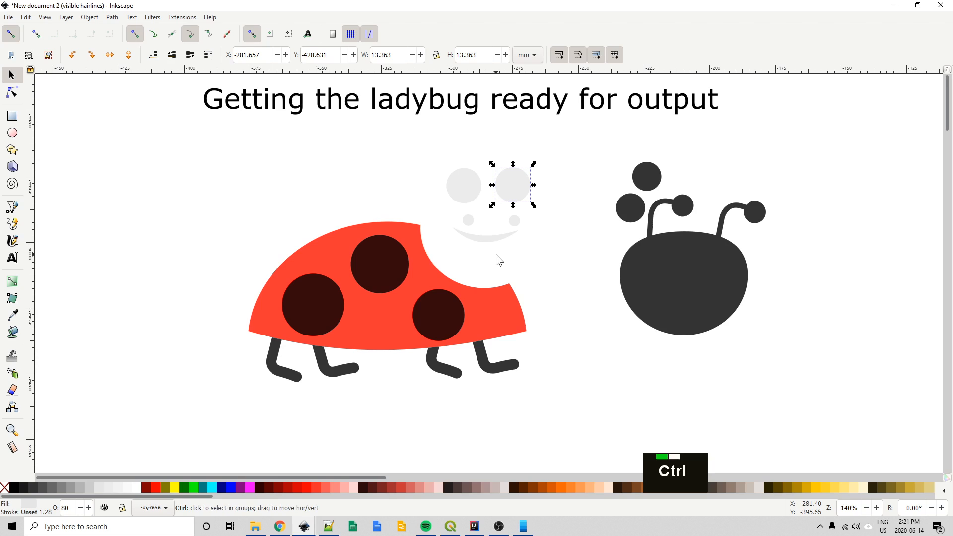
{"action": "key", "text": "ctrl+a"}
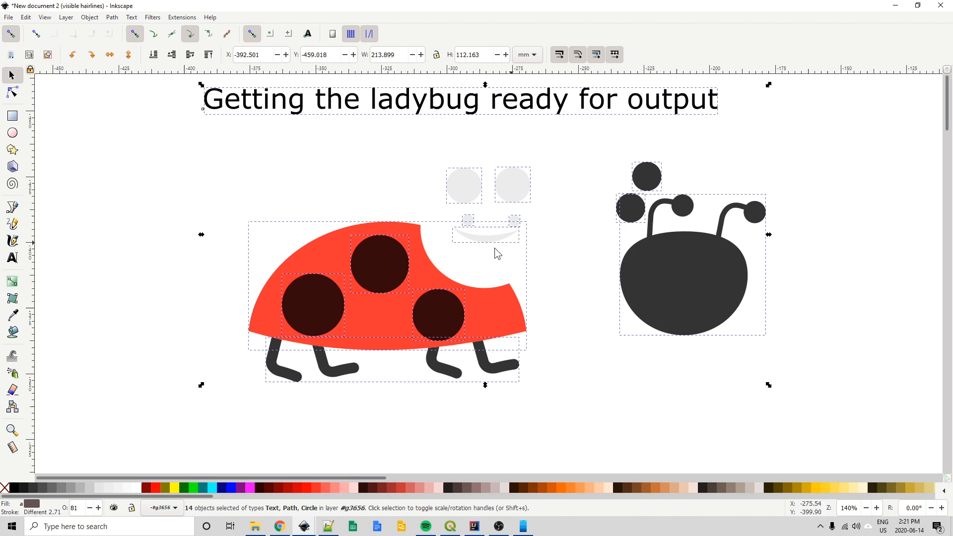
{"action": "left_click", "coordinate": [546, 201]}
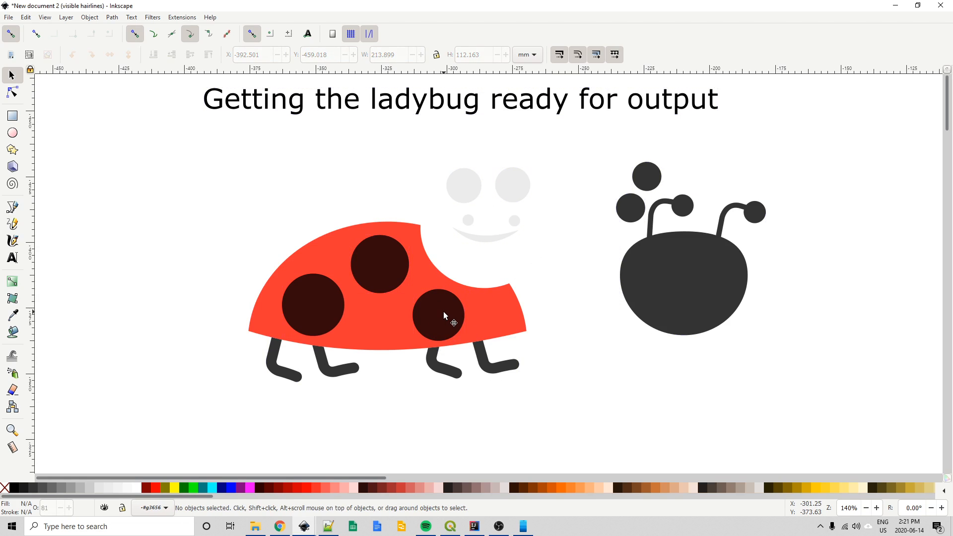
Move the three body spots around the black head and antennae, and place the united legs just below the head.
{"action": "left_click_drag", "start_coordinate": [444, 320], "coordinate": [705, 167]}
{"action": "left_click_drag", "start_coordinate": [403, 268], "coordinate": [792, 164]}
{"action": "left_click_drag", "start_coordinate": [313, 320], "coordinate": [812, 261]}
{"action": "left_click_drag", "start_coordinate": [505, 368], "coordinate": [820, 382]}
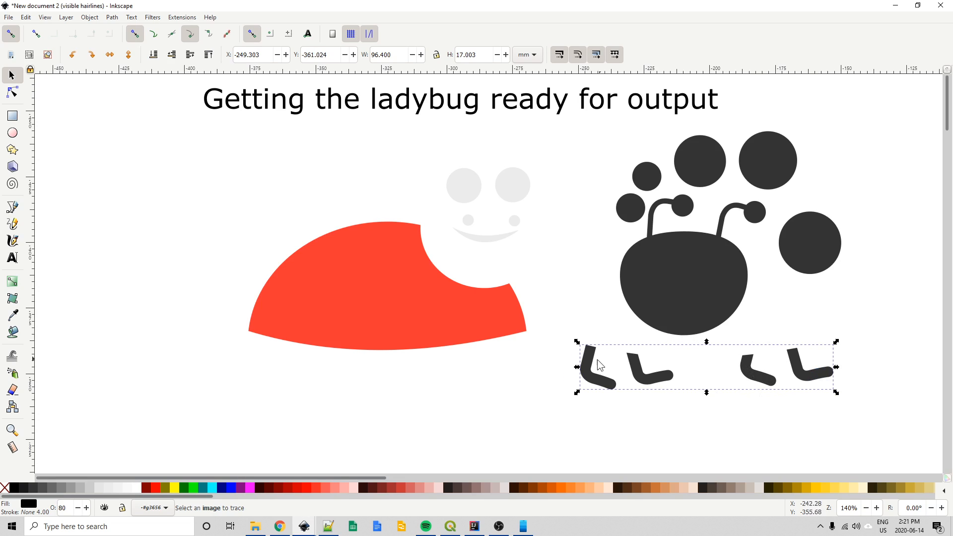
{"action": "left_click_drag", "start_coordinate": [773, 392], "coordinate": [782, 354]}
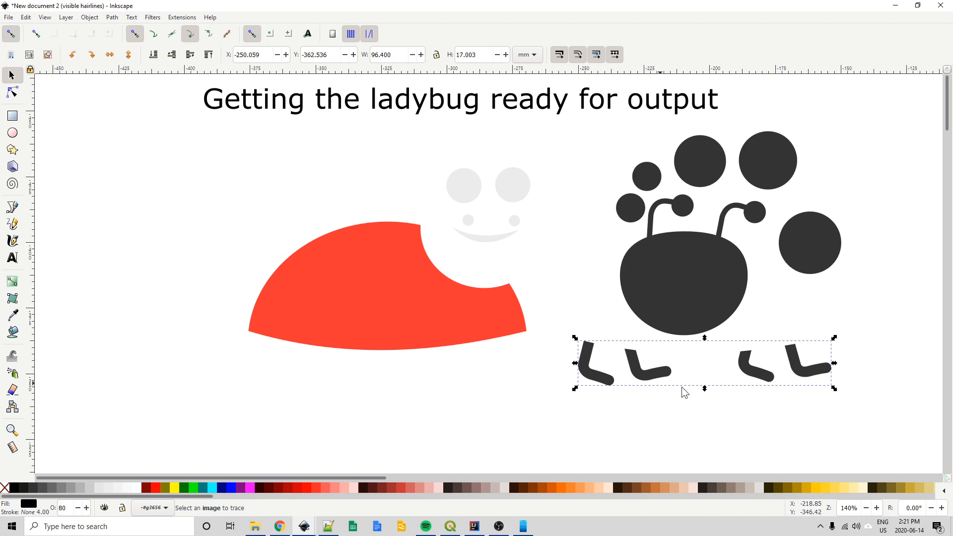
Break the united legs path apart into separate leg shapes.
{"action": "left_click", "coordinate": [116, 18]}
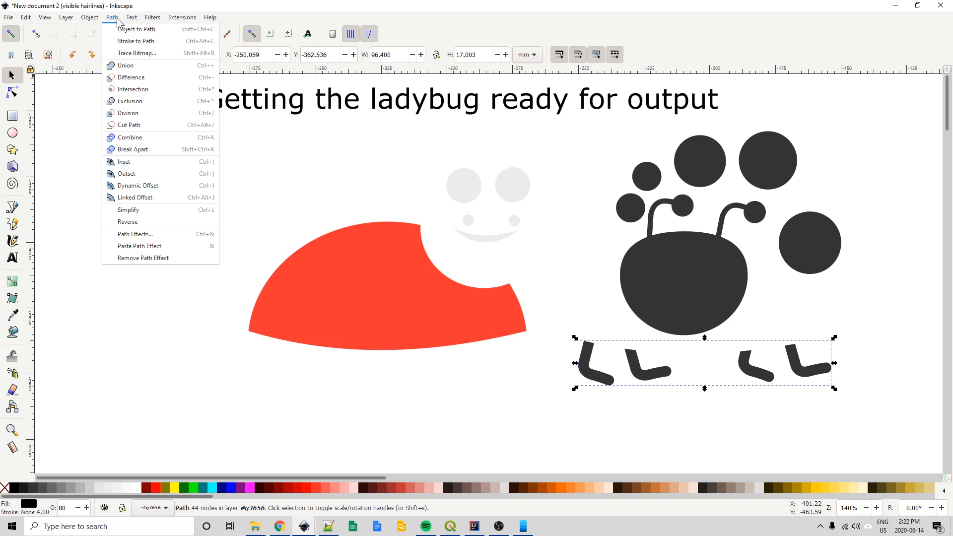
{"action": "left_click", "coordinate": [165, 151]}
{"action": "key", "text": "ctrl+shift+k"}
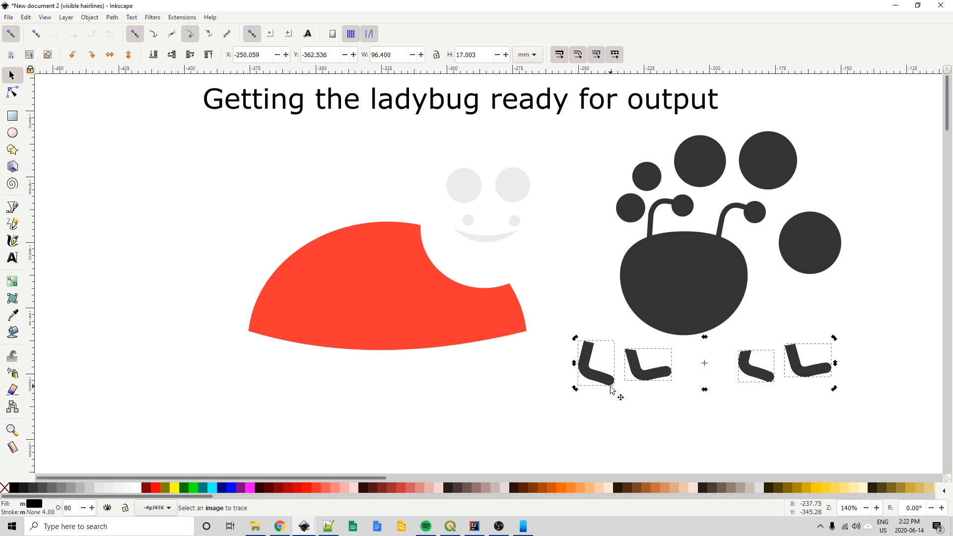
Arrange the four separate legs closely around the lower half of the black head, rotating one leg to fit.
{"action": "left_click", "coordinate": [661, 413]}
{"action": "left_click", "coordinate": [640, 367]}
{"action": "left_click_drag", "start_coordinate": [640, 367], "coordinate": [634, 344]}
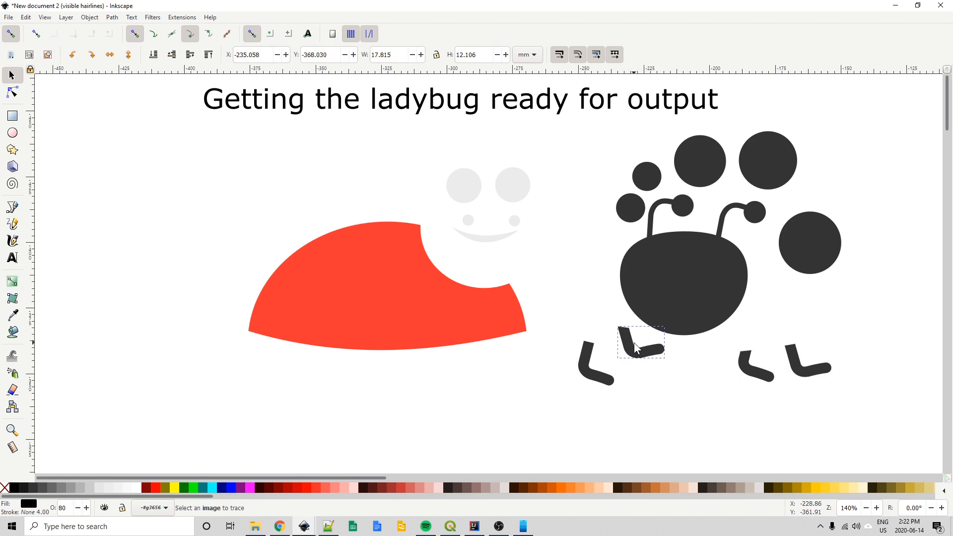
{"action": "left_click_drag", "start_coordinate": [595, 371], "coordinate": [605, 306]}
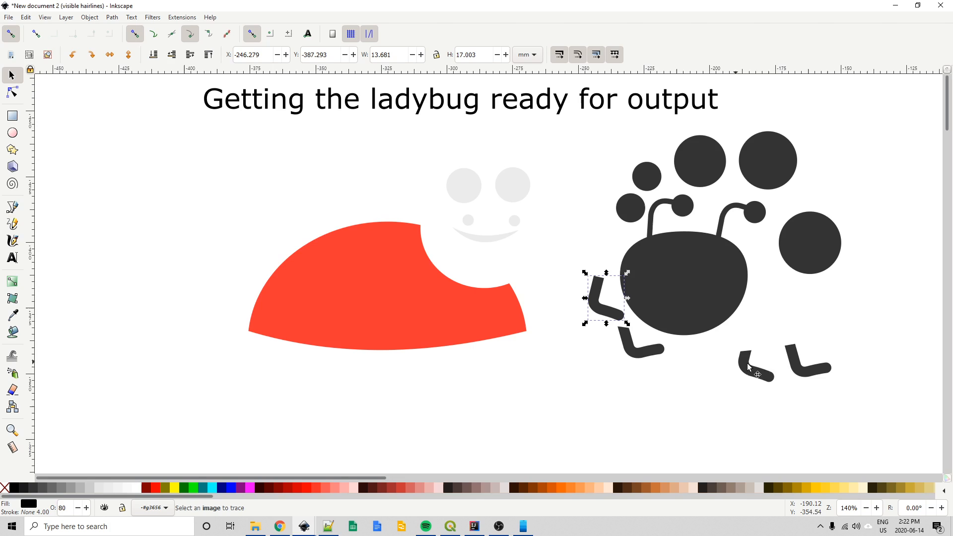
{"action": "left_click_drag", "start_coordinate": [788, 354], "coordinate": [751, 273]}
{"action": "double_click", "coordinate": [755, 371]}
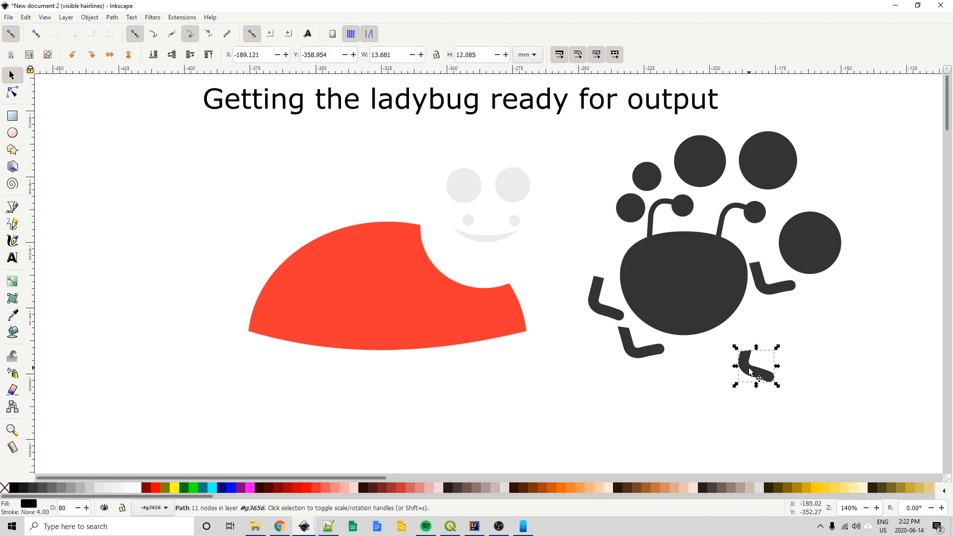
{"action": "left_click_drag", "start_coordinate": [779, 385], "coordinate": [755, 316]}
{"action": "left_click", "coordinate": [795, 350]}
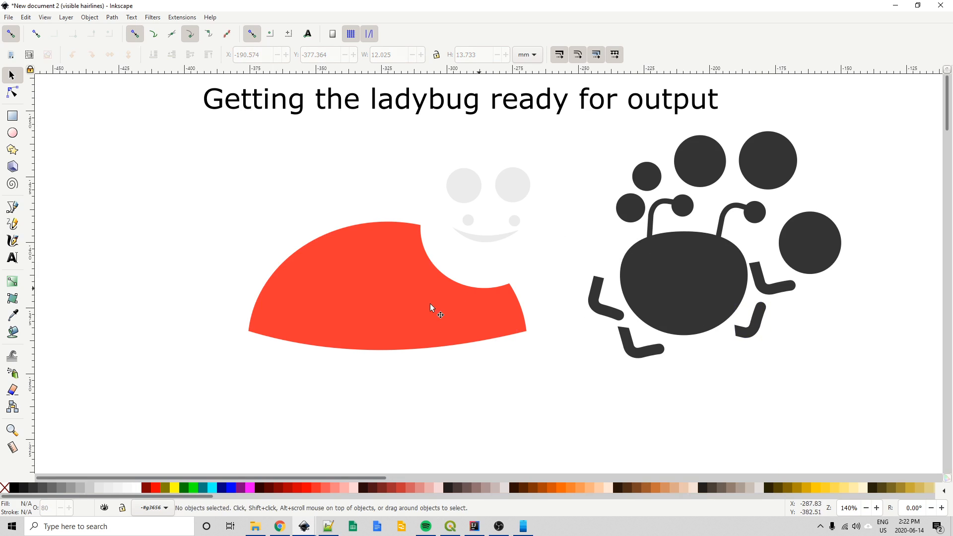
Move the red body away from the grey face parts, toward the side opposite the black shapes.
{"action": "left_click", "coordinate": [443, 268]}
{"action": "left_click_drag", "start_coordinate": [444, 268], "coordinate": [264, 257]}
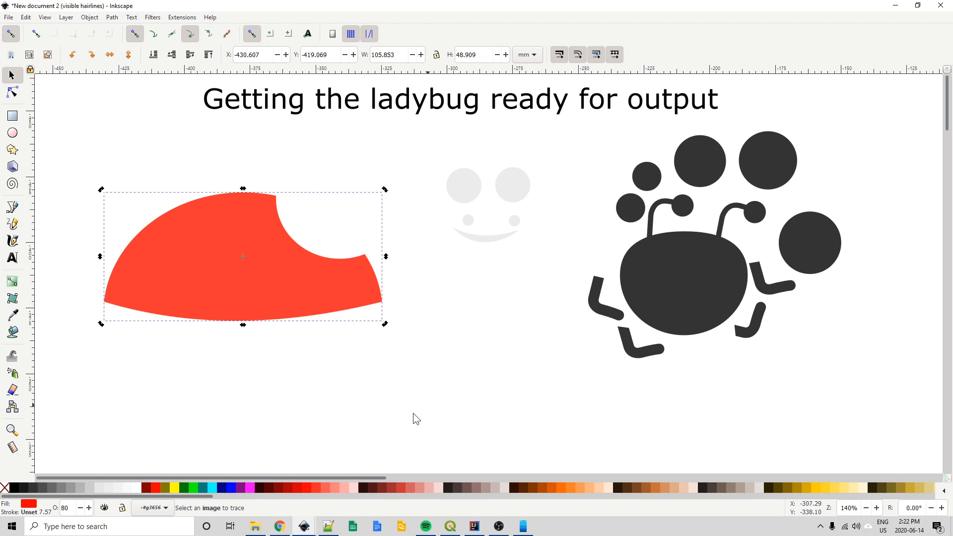
{"action": "left_click_drag", "start_coordinate": [415, 388], "coordinate": [504, 290]}
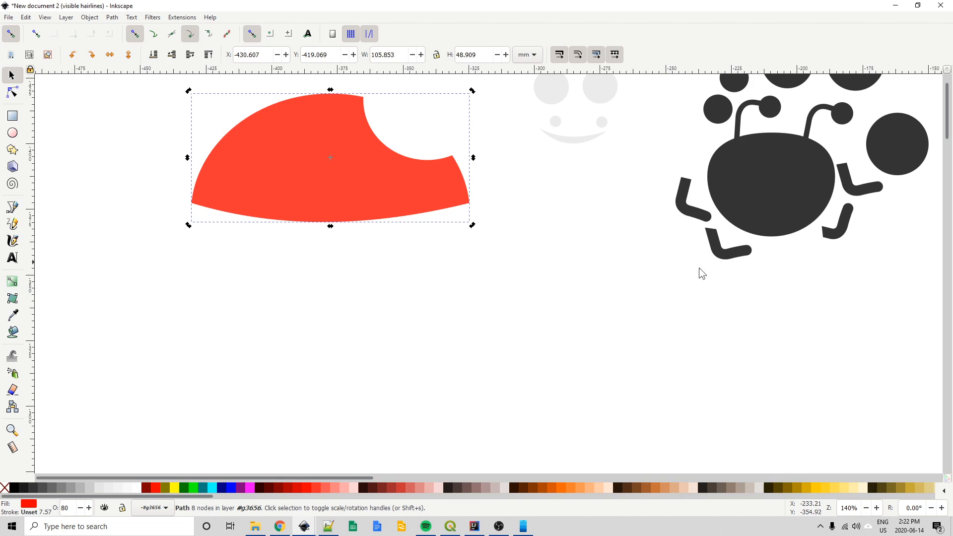
{"action": "left_click", "coordinate": [558, 322]}
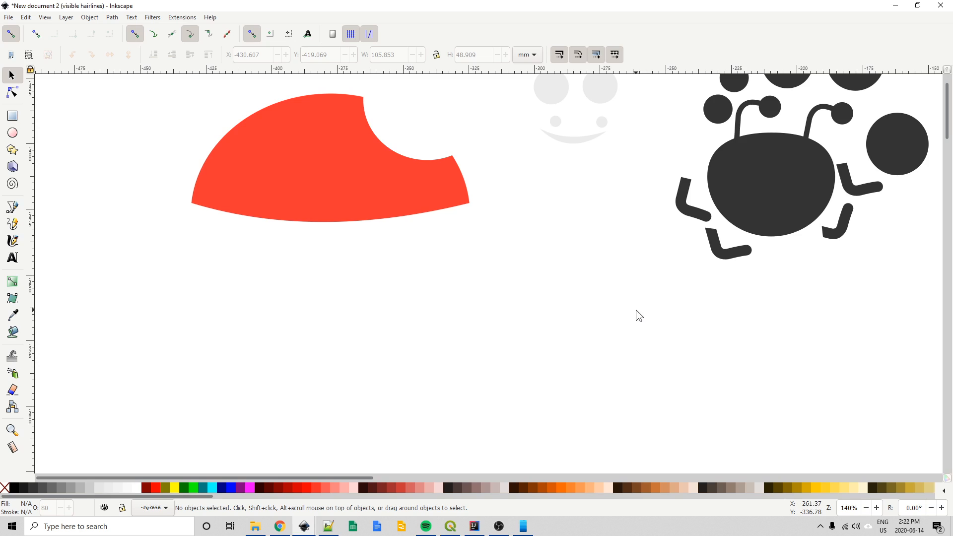
Add a text object containing the letter D in the empty area below the grey face parts.
{"action": "key", "text": "t"}
{"action": "left_click", "coordinate": [539, 307]}
{"action": "type", "text": "D"}
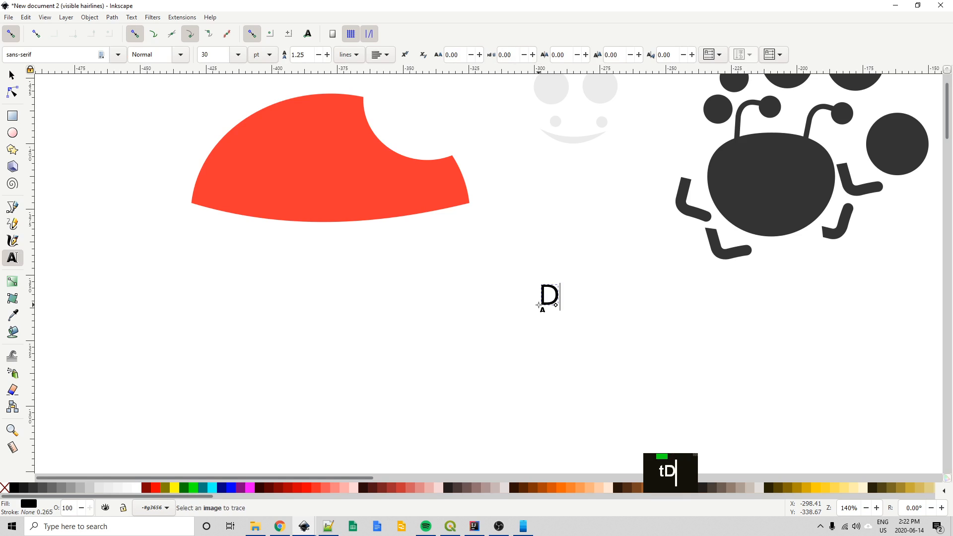
{"action": "key", "text": "Escape"}
{"action": "key", "text": "space"}
{"action": "key", "text": "Escape"}
Enlarge the letter D proportionally to about 31 by 37 mm and move it slightly up.
{"action": "left_click", "coordinate": [544, 305]}
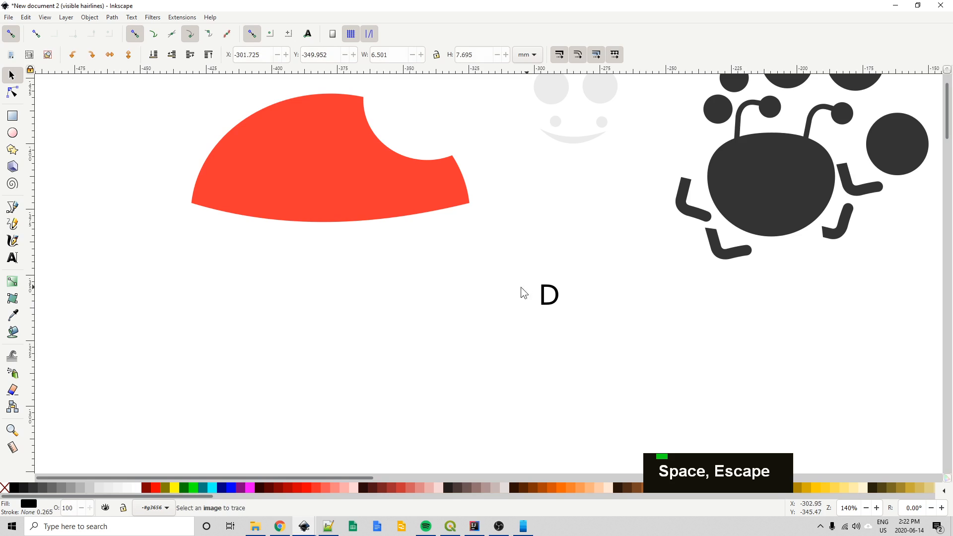
{"action": "left_click_drag", "start_coordinate": [565, 312], "coordinate": [653, 355]}
{"action": "key", "text": "ctrl+z"}
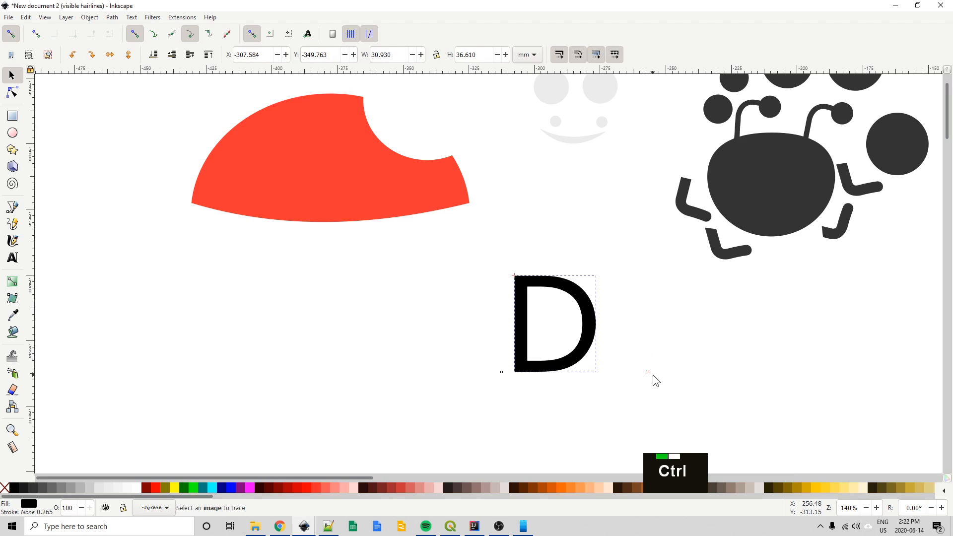
{"action": "left_click_drag", "start_coordinate": [595, 311], "coordinate": [603, 284]}
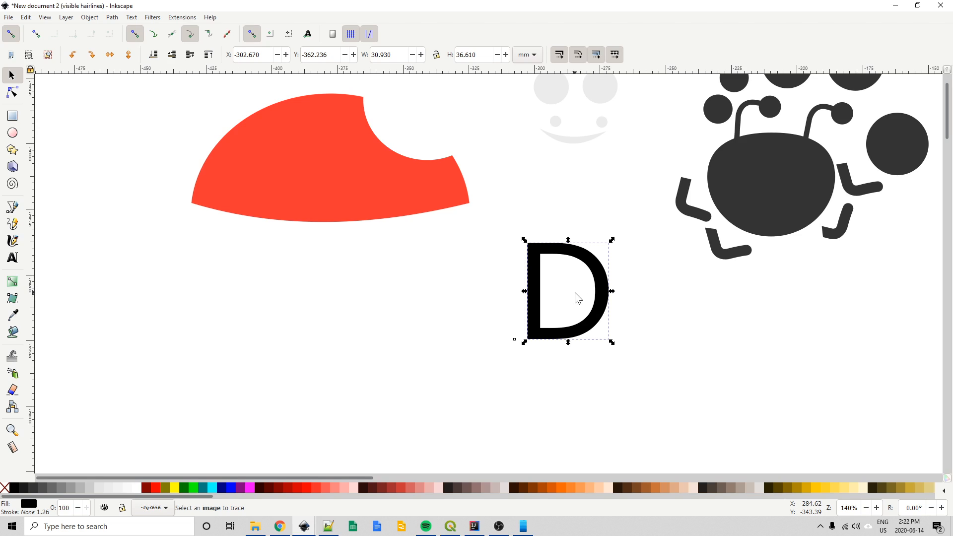
{"action": "left_click", "coordinate": [677, 299]}
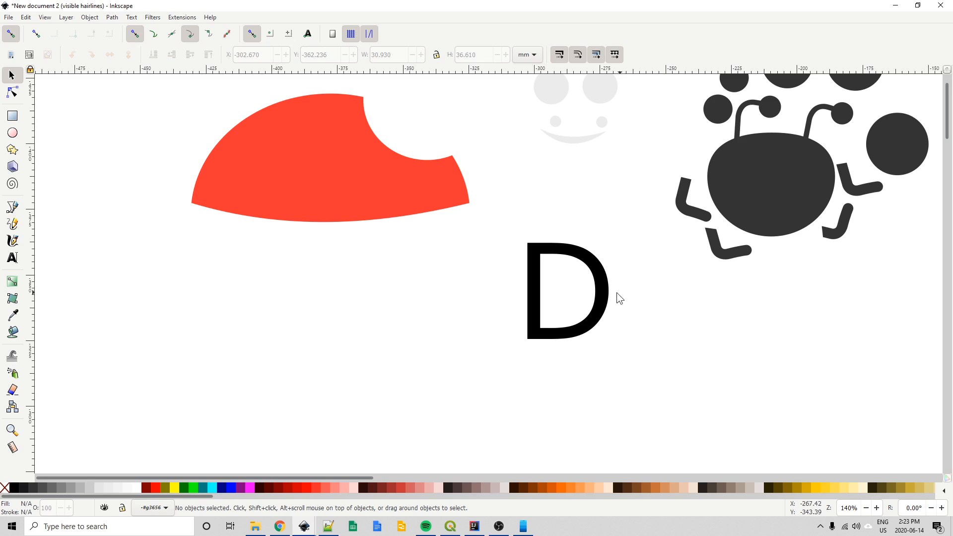
Convert the letter D text to a path with Object to Path.
{"action": "left_click", "coordinate": [602, 299]}
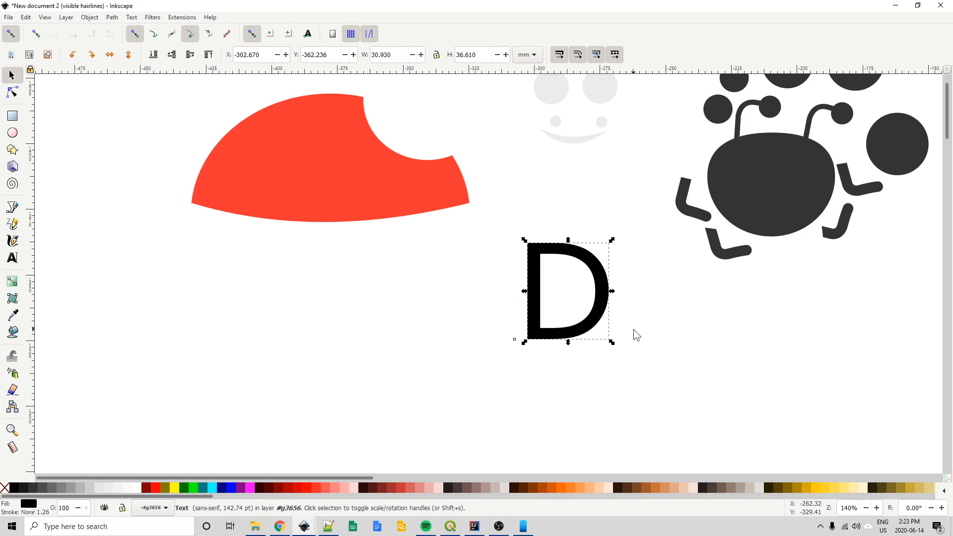
{"action": "key", "text": "ctrl+shift"}
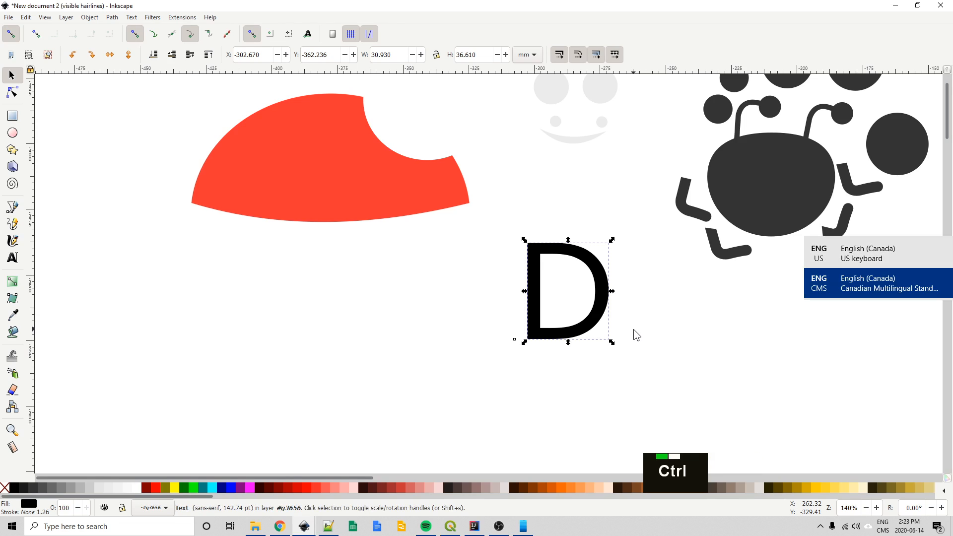
{"action": "key", "text": "ctrl+shift+c"}
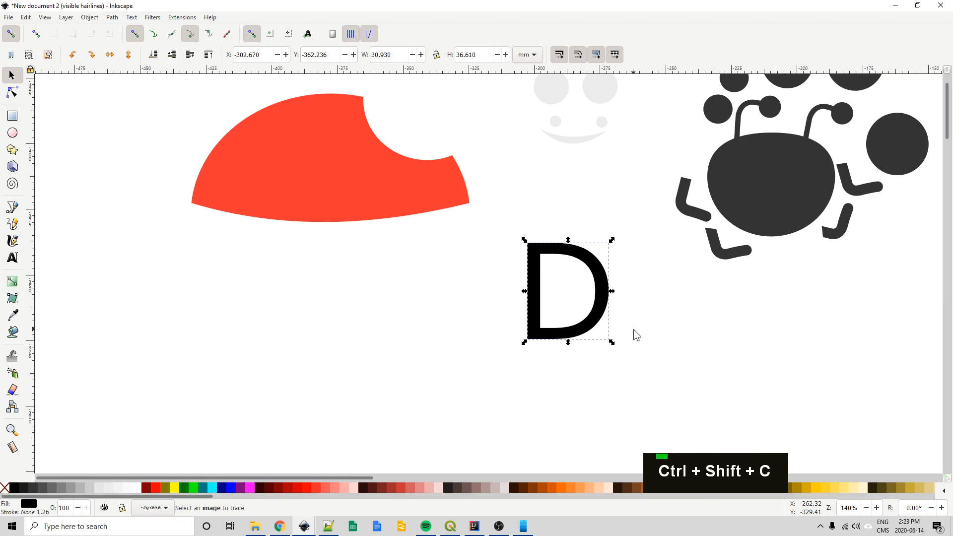
{"action": "left_click", "coordinate": [111, 18]}
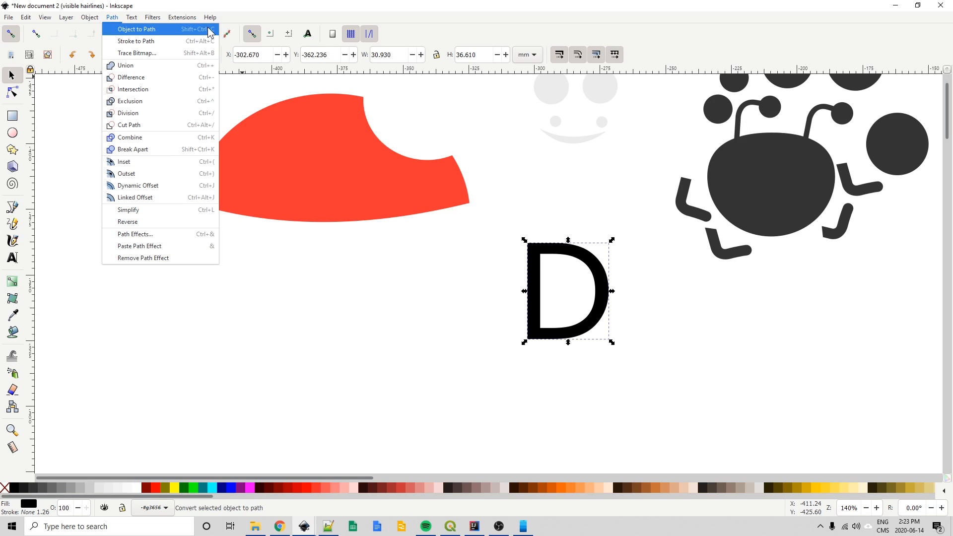
{"action": "left_click", "coordinate": [473, 278]}
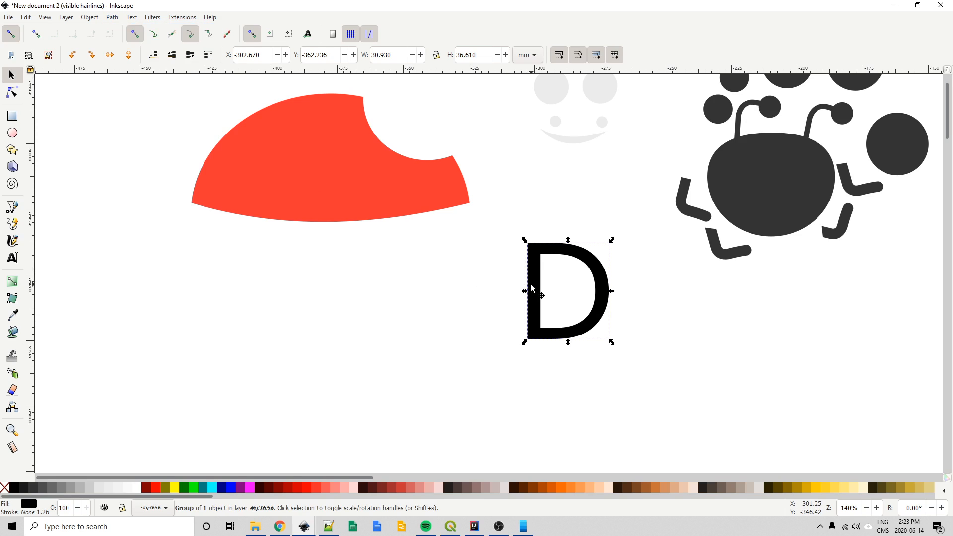
Shift the converted letter D slightly down and to the left, and try to break it apart.
{"action": "left_click_drag", "start_coordinate": [531, 289], "coordinate": [519, 297]}
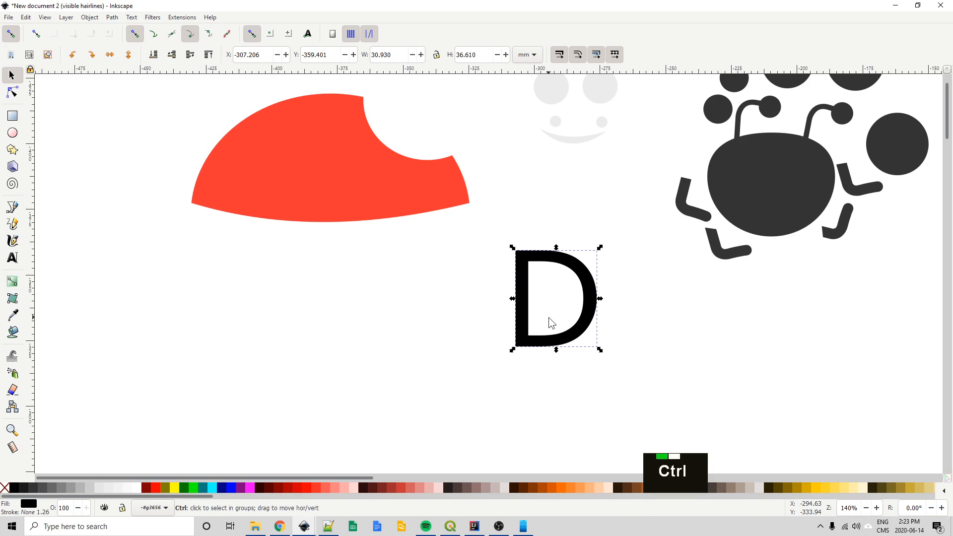
{"action": "key", "text": "ctrl+shift+k"}
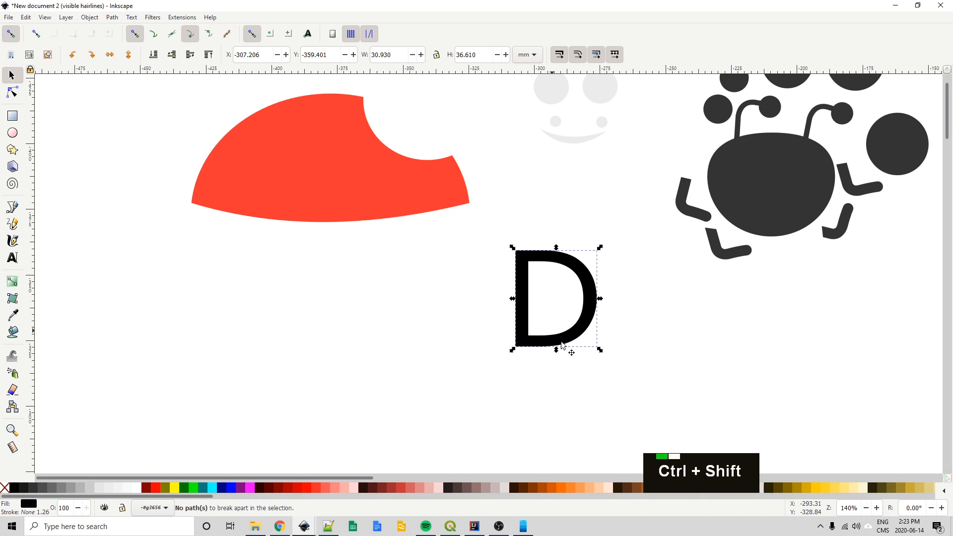
{"action": "left_click", "coordinate": [606, 356]}
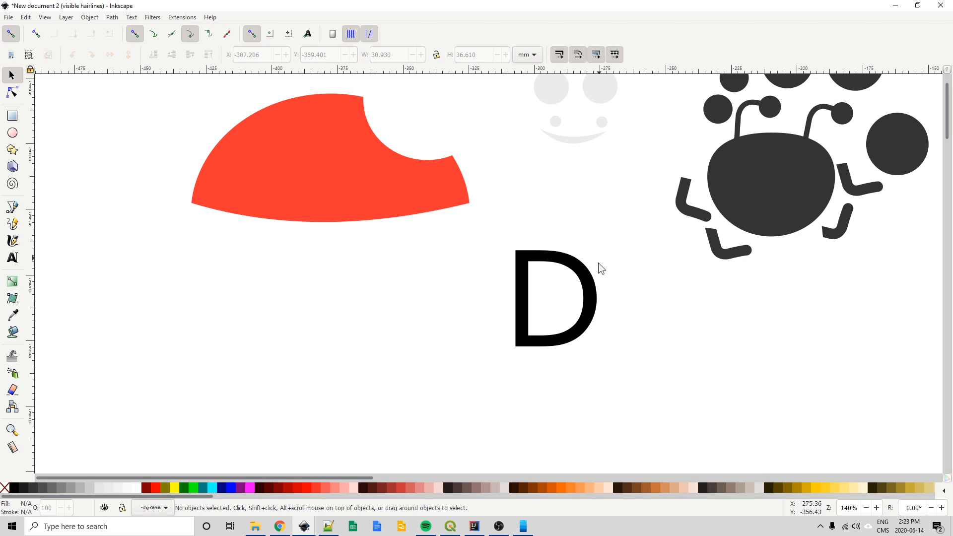
Ungroup the converted letter D.
{"action": "left_click", "coordinate": [597, 300]}
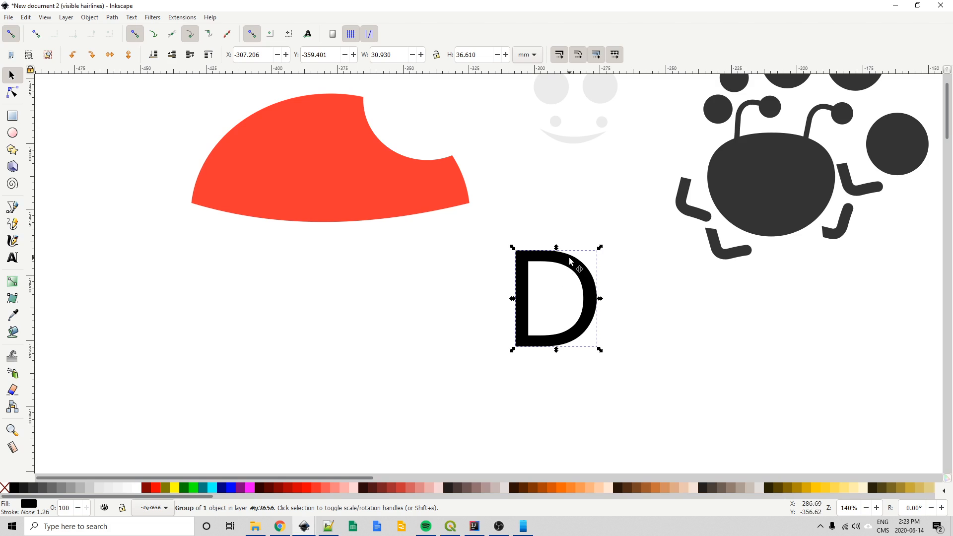
{"action": "key", "text": "ctrl+shift"}
{"action": "key", "text": "ctrl+shift+g"}
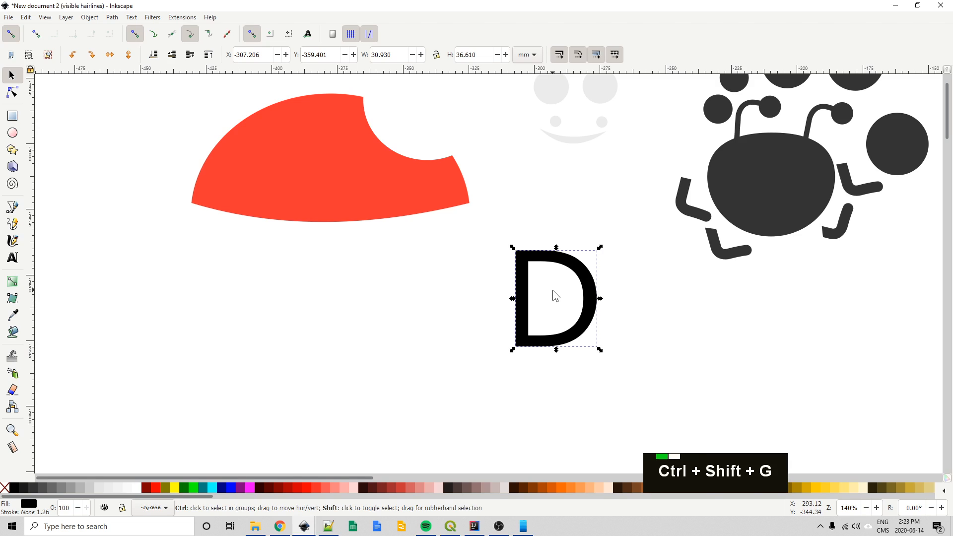
{"action": "double_click", "coordinate": [643, 341]}
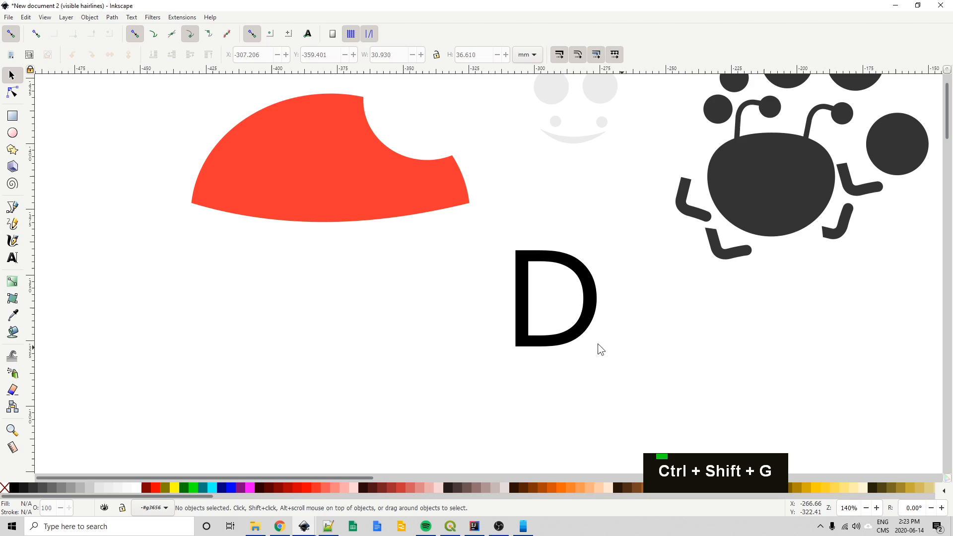
Examine the nodes of the ungrouped letter D path, and reselect the whole path.
{"action": "left_click", "coordinate": [534, 342]}
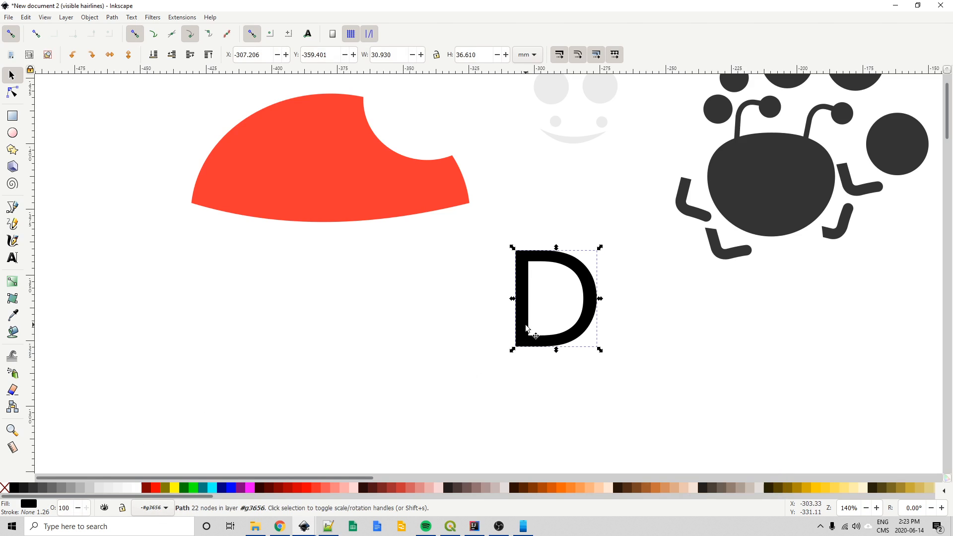
{"action": "key", "text": "F2"}
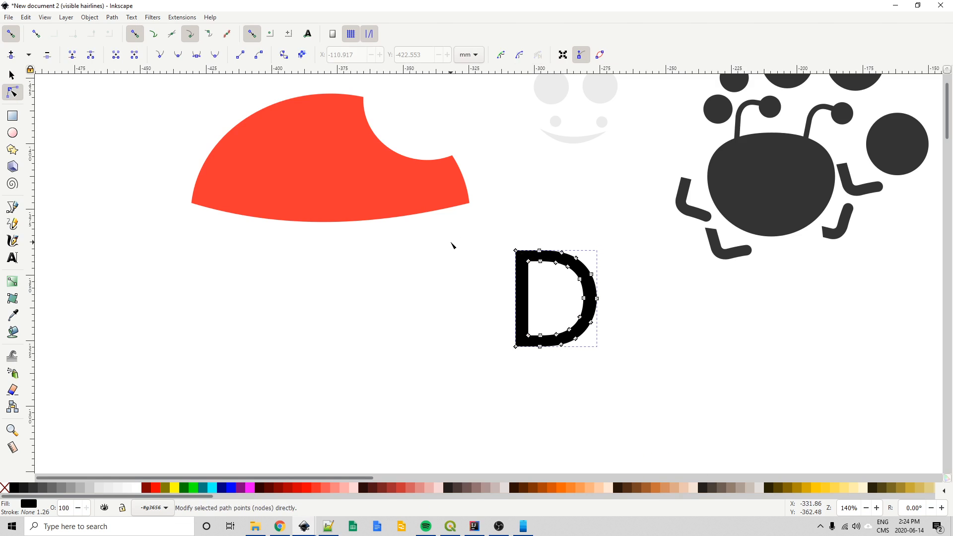
{"action": "key", "text": "Escape"}
{"action": "key", "text": "Escape"}
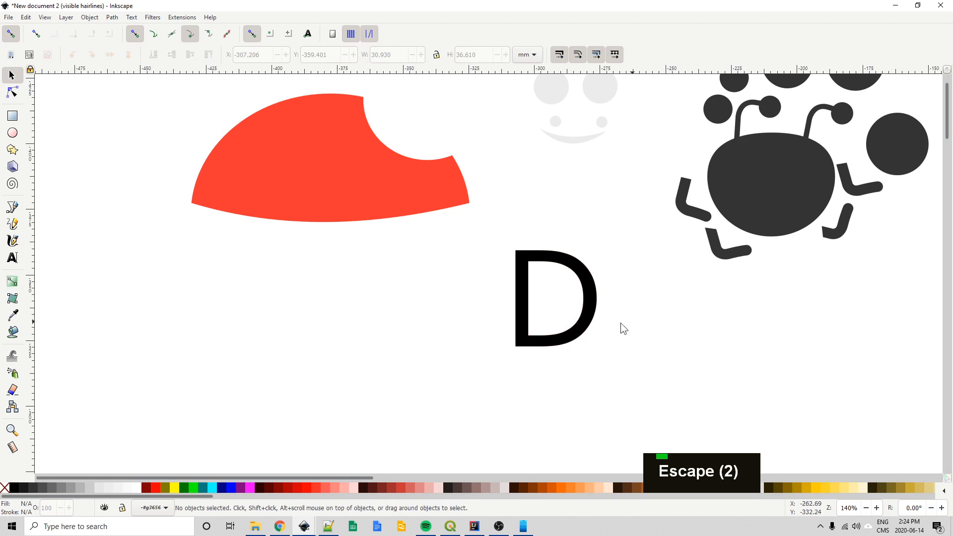
{"action": "left_click", "coordinate": [584, 318]}
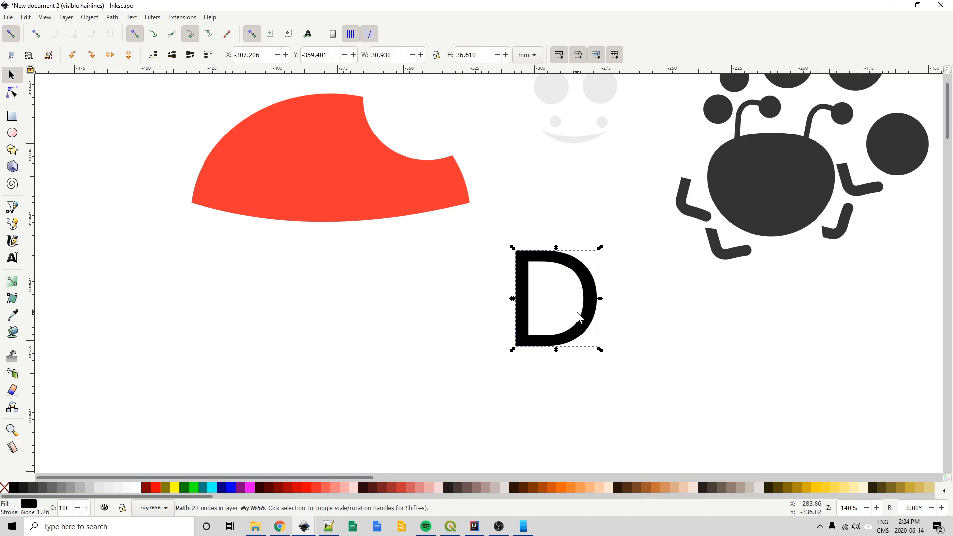
Break the letter D path apart and send its outer shape to the bottom of the stacking order.
{"action": "key", "text": "ctrl+shift+k"}
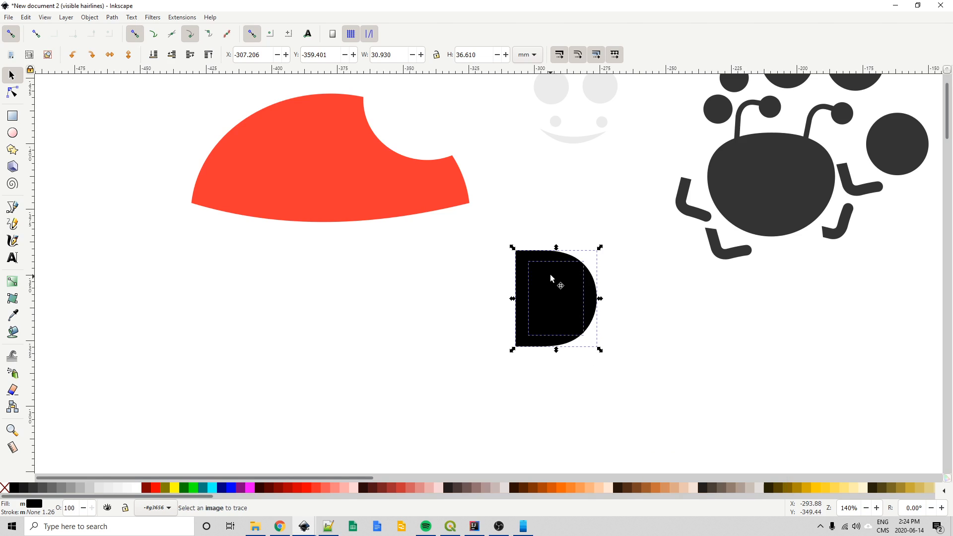
{"action": "left_click", "coordinate": [669, 300]}
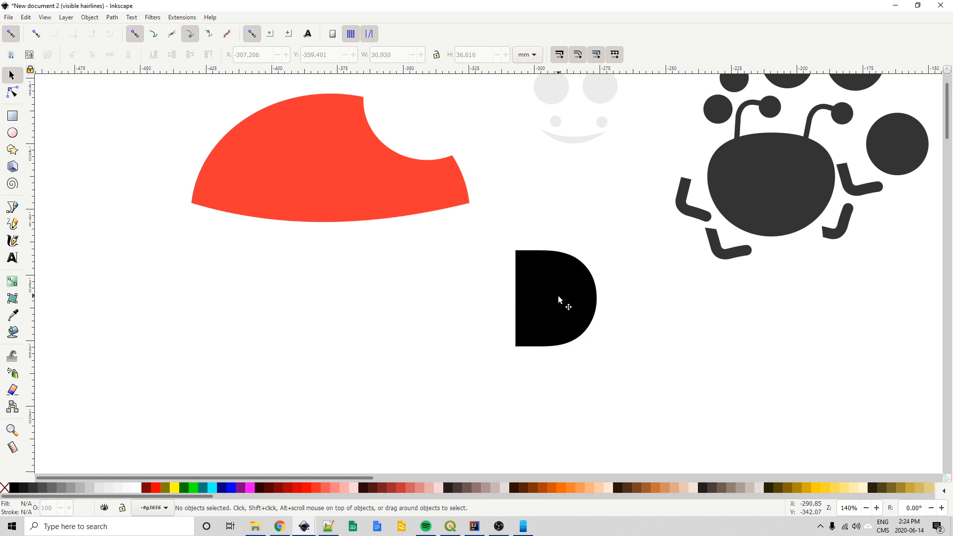
{"action": "left_click", "coordinate": [558, 296]}
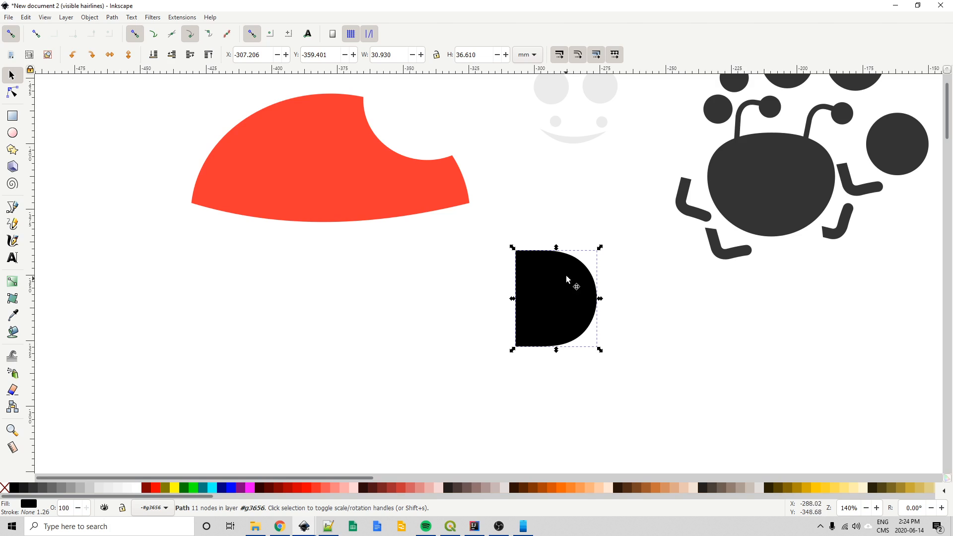
{"action": "double_click", "coordinate": [556, 306]}
{"action": "left_click", "coordinate": [152, 56]}
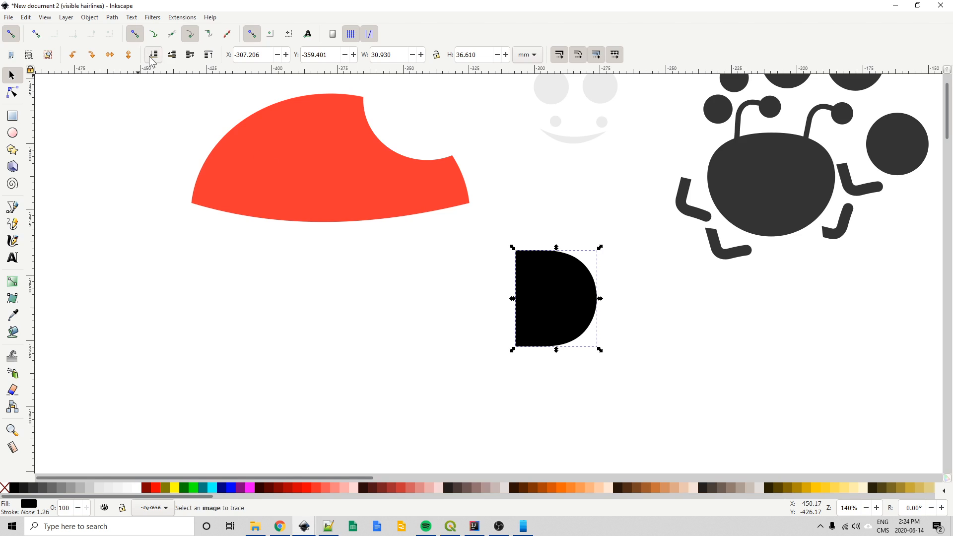
Fill the letter D's inner shape with a light grey-green colour and deselect it.
{"action": "left_click", "coordinate": [547, 295]}
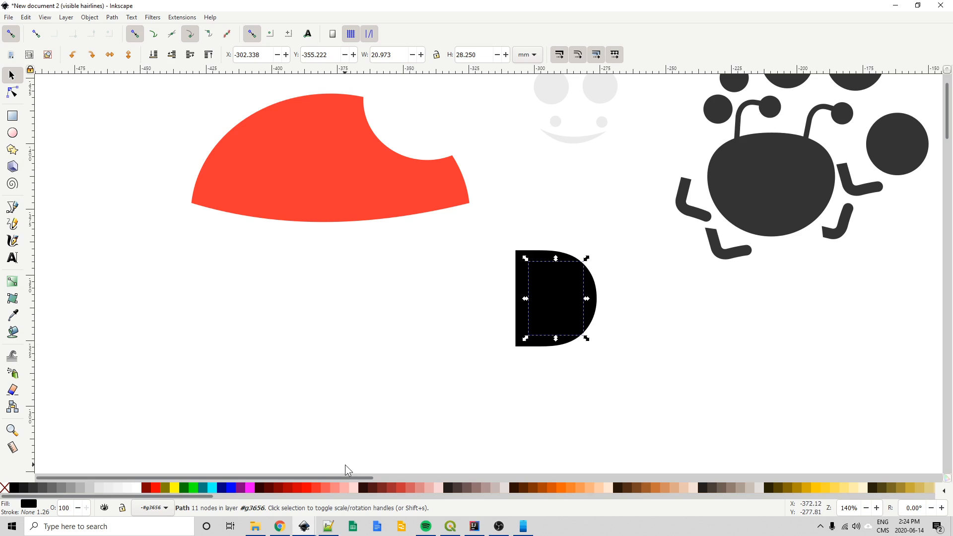
{"action": "left_click", "coordinate": [320, 495]}
{"action": "left_click", "coordinate": [320, 490]}
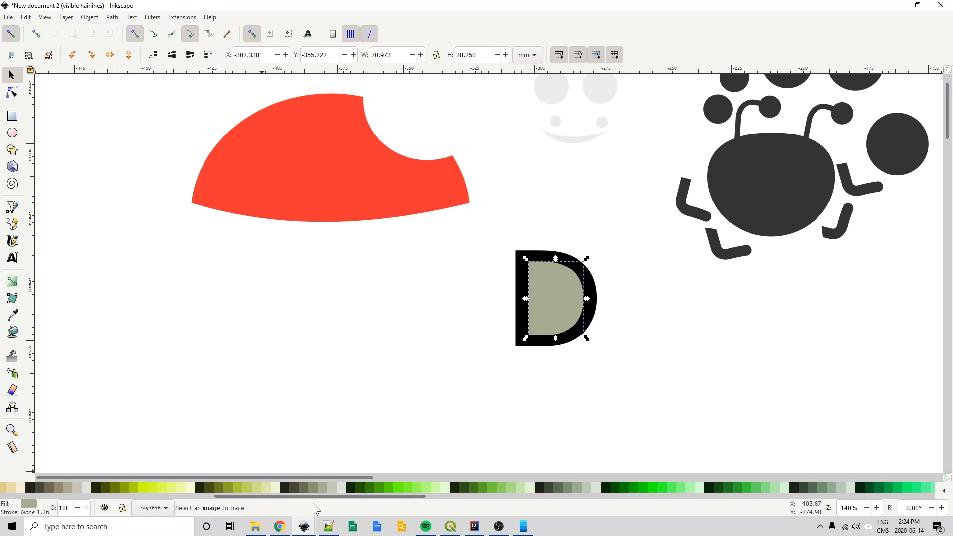
{"action": "left_click_drag", "start_coordinate": [317, 495], "coordinate": [103, 499]}
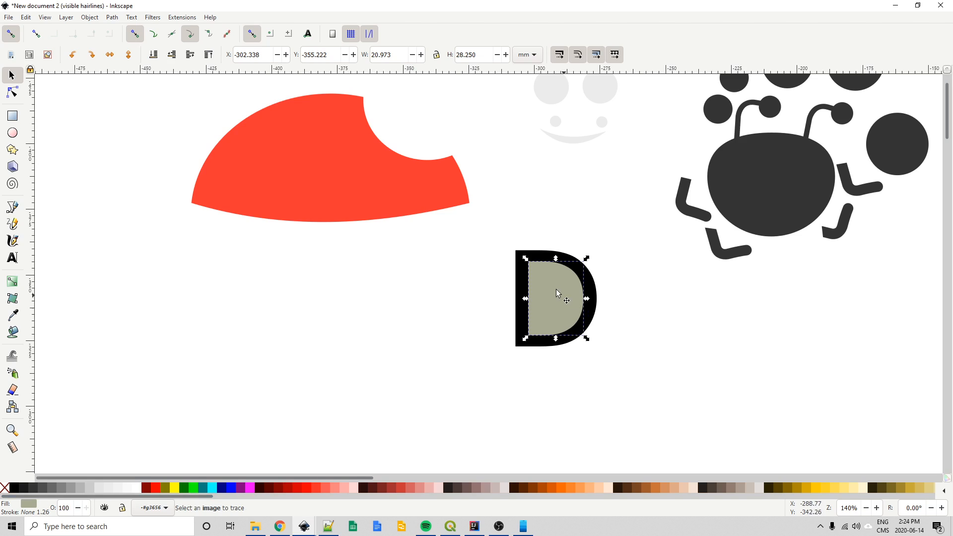
{"action": "left_click", "coordinate": [671, 287]}
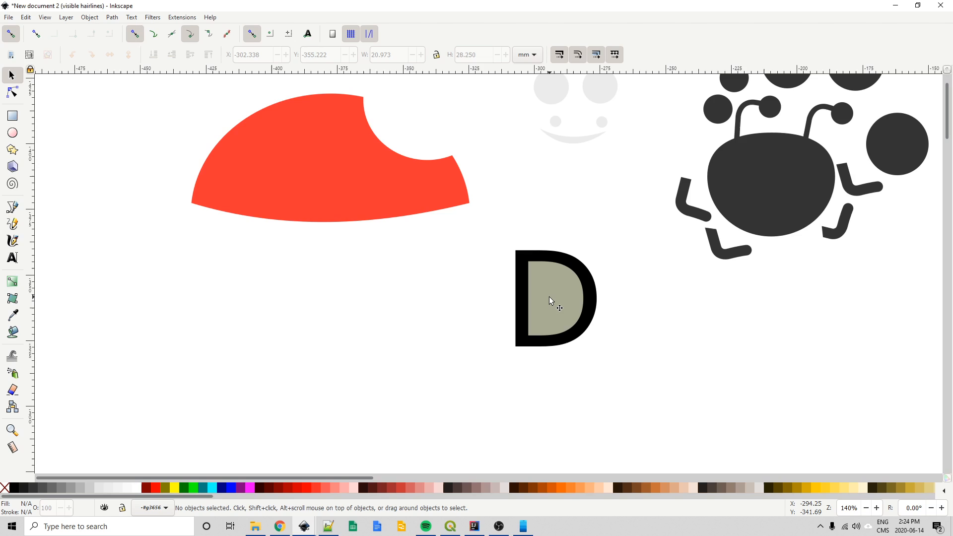
Try moving the grey-green inner shape out to the right of the letter D, and undo the move.
{"action": "left_click_drag", "start_coordinate": [549, 296], "coordinate": [653, 310]}
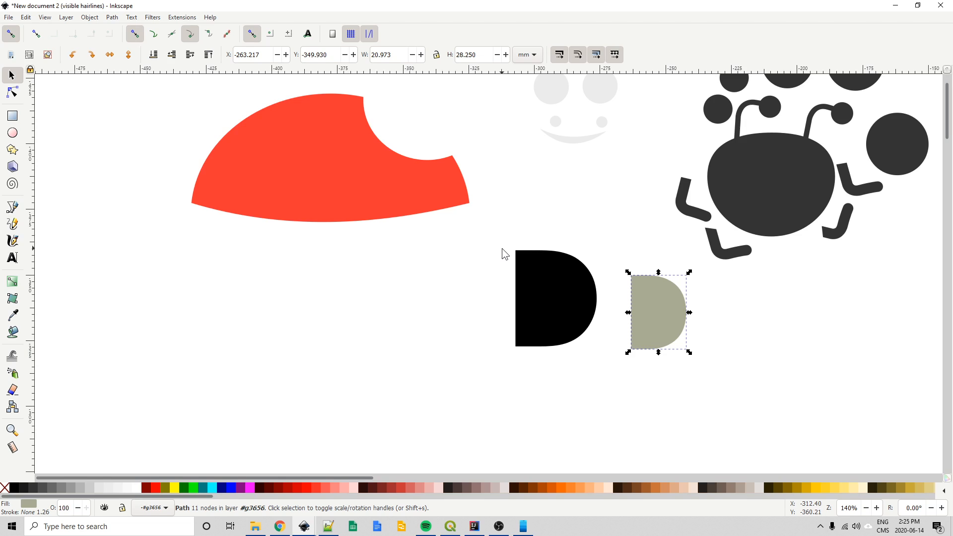
{"action": "key", "text": "ctrl+z"}
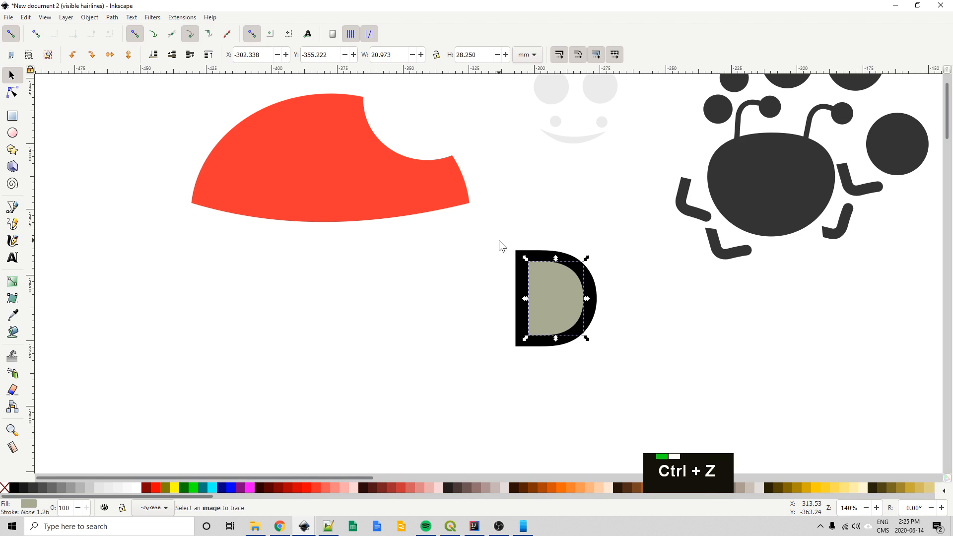
Examine the two separate outlines of the letter D in outline display mode, and return to the normal display.
{"action": "key", "text": "ctrl+5"}
{"action": "key", "text": "ctrl+5"}
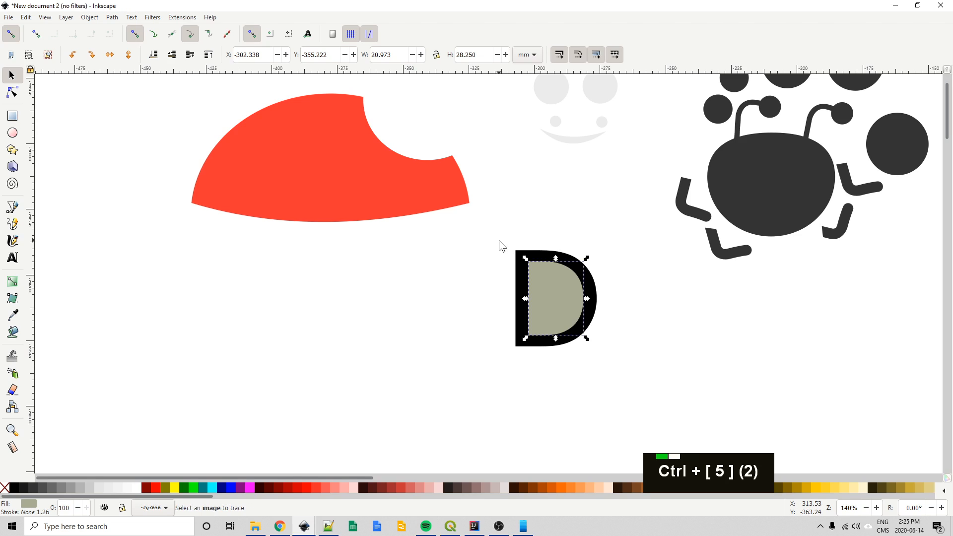
{"action": "key", "text": "ctrl+5"}
{"action": "left_click", "coordinate": [549, 263]}
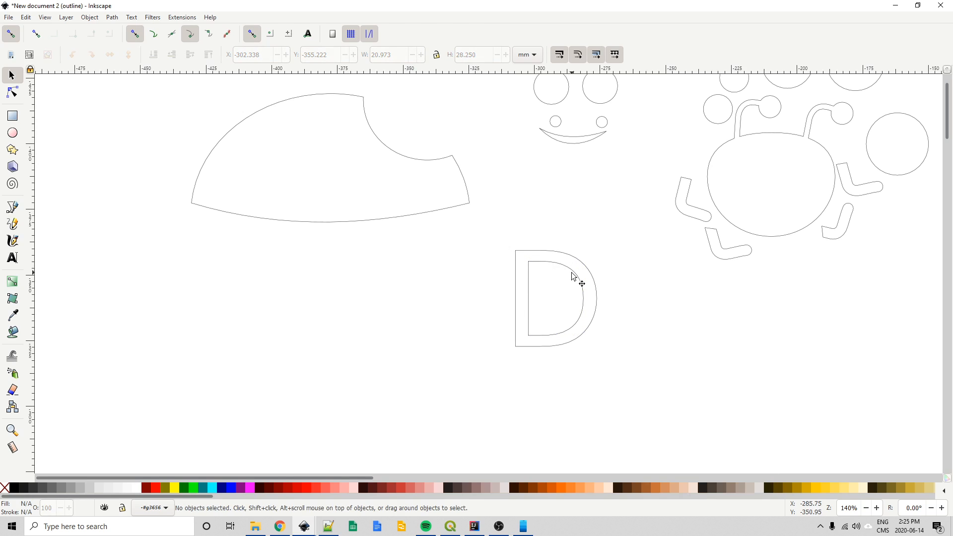
{"action": "mouse_move", "coordinate": [576, 279]}
{"action": "left_mouse_down"}
{"action": "mouse_move", "coordinate": [666, 306]}
{"action": "mouse_move", "coordinate": [579, 289]}
{"action": "mouse_move", "coordinate": [568, 276]}
{"action": "left_mouse_up"}
{"action": "key", "text": "ctrl+z"}
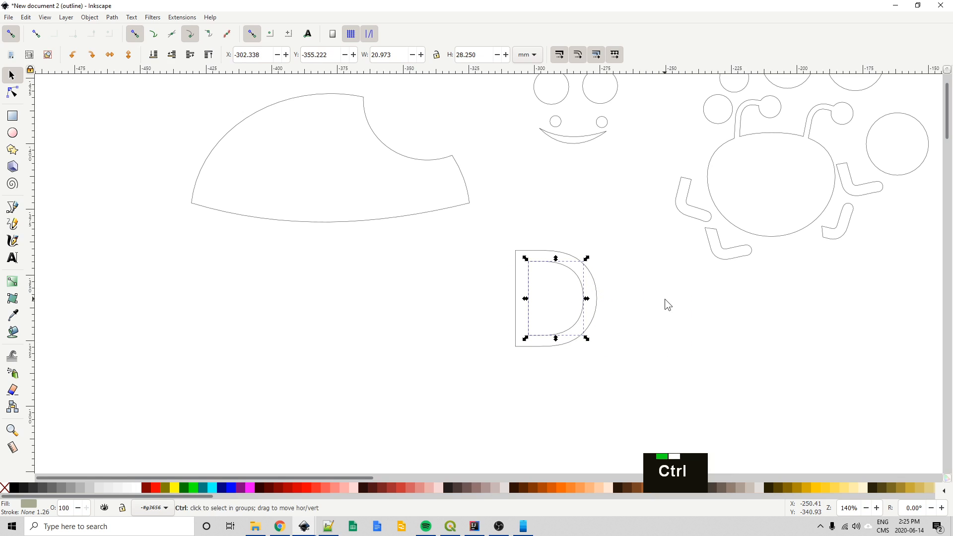
{"action": "key", "text": "ctrl+KP_5"}
{"action": "left_click", "coordinate": [664, 320]}
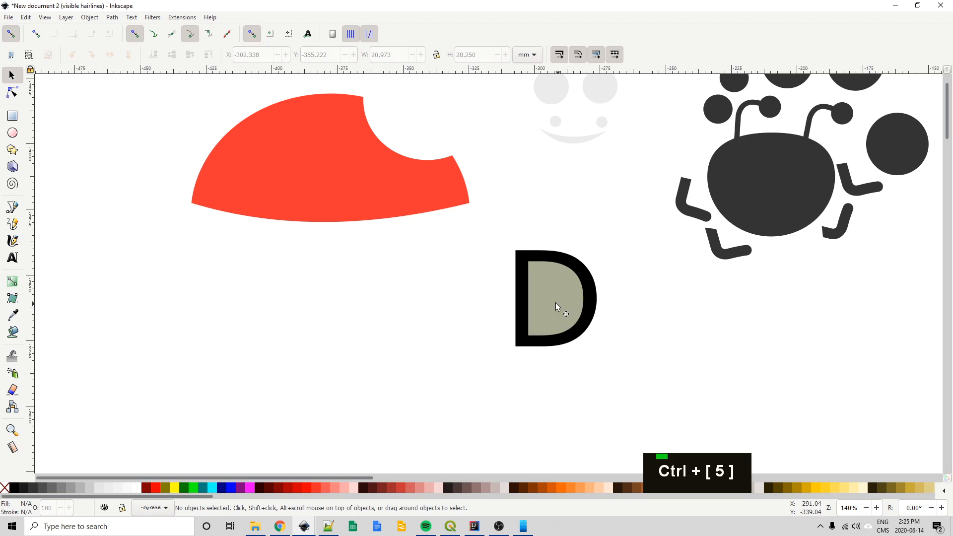
Subtract the grey-green inner shape from the black outer shape with Difference, and move the letter D down about 11 mm.
{"action": "left_click", "coordinate": [574, 281]}
{"action": "left_click", "coordinate": [569, 257], "text": "shift"}
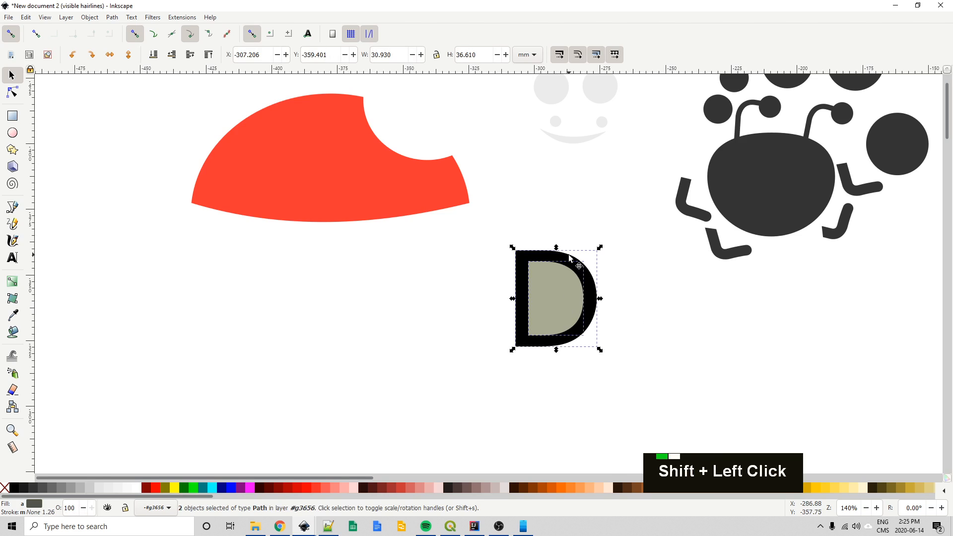
{"action": "key", "text": "ctrl+minus"}
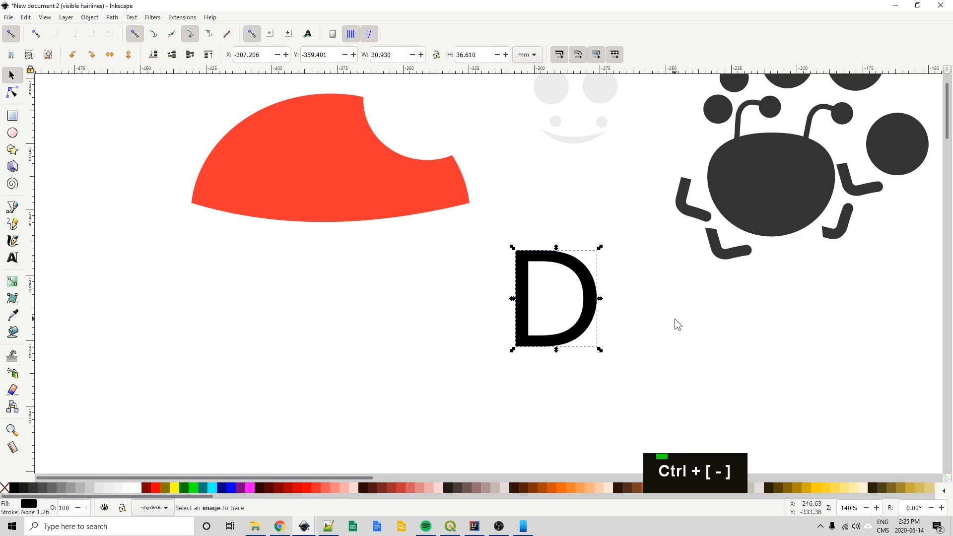
{"action": "left_click", "coordinate": [606, 396]}
{"action": "mouse_move", "coordinate": [580, 343]}
{"action": "left_mouse_down"}
{"action": "mouse_move", "coordinate": [603, 339]}
{"action": "mouse_move", "coordinate": [610, 349]}
{"action": "mouse_move", "coordinate": [580, 364]}
{"action": "left_mouse_up"}
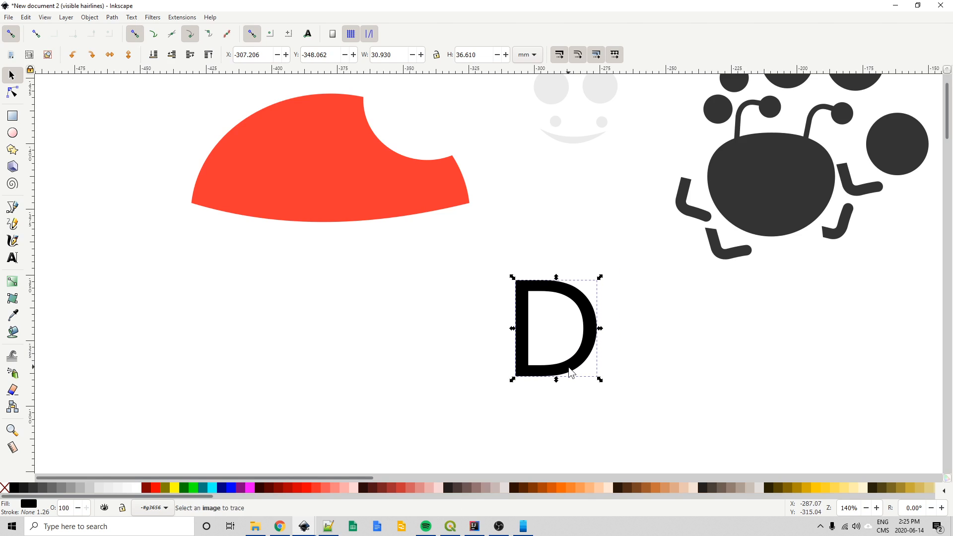
Duplicate the letter D, scale the copy about its centre to about 15.6 by 18.5 mm, and select both letters.
{"action": "key", "text": "ctrl+d"}
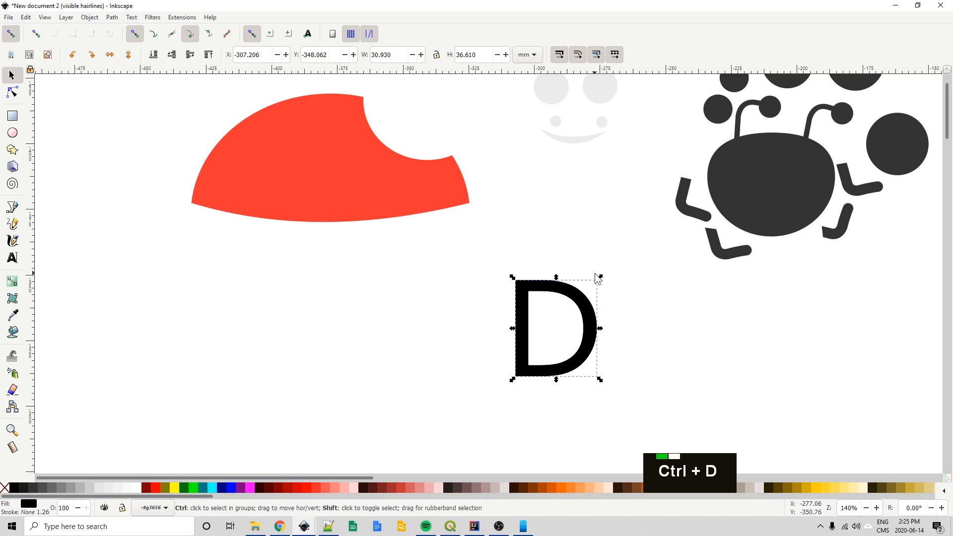
{"action": "left_click", "coordinate": [597, 286], "text": "ctrl+shift"}
{"action": "left_click_drag", "start_coordinate": [598, 278], "coordinate": [584, 308]}
{"action": "left_click", "coordinate": [586, 299], "text": "shift"}
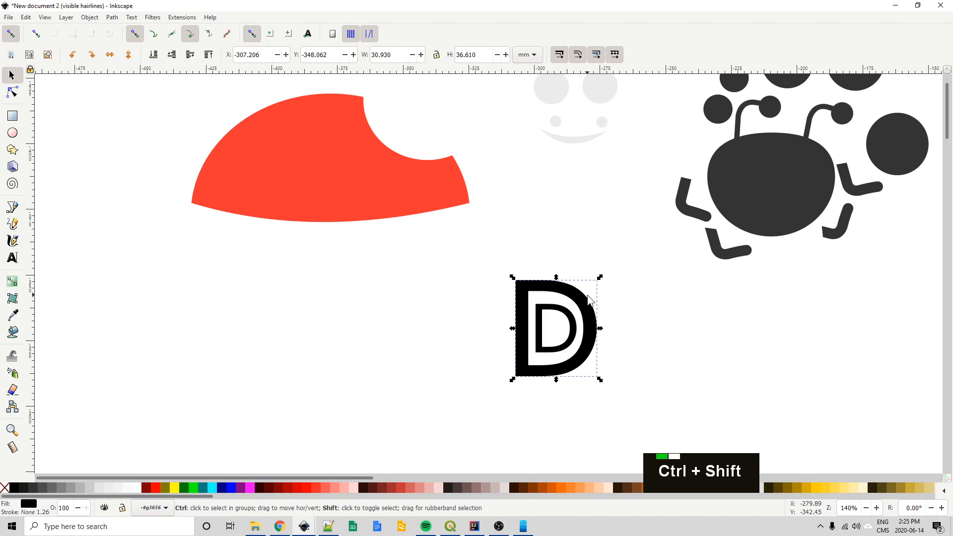
Break both letter D paths apart and send the largest outer shape to the bottom of the stacking order.
{"action": "key", "text": "ctrl+shift+k"}
{"action": "left_click", "coordinate": [635, 333]}
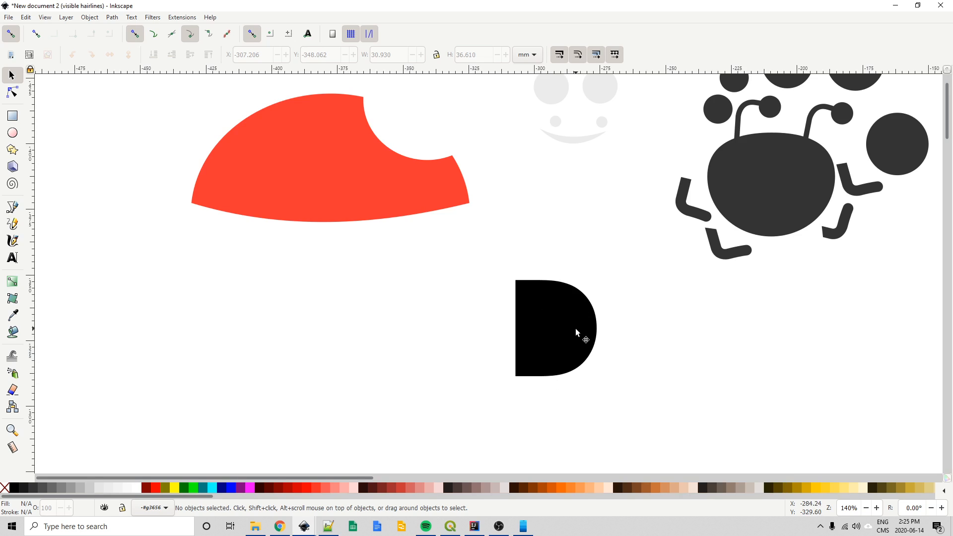
{"action": "left_click", "coordinate": [538, 304]}
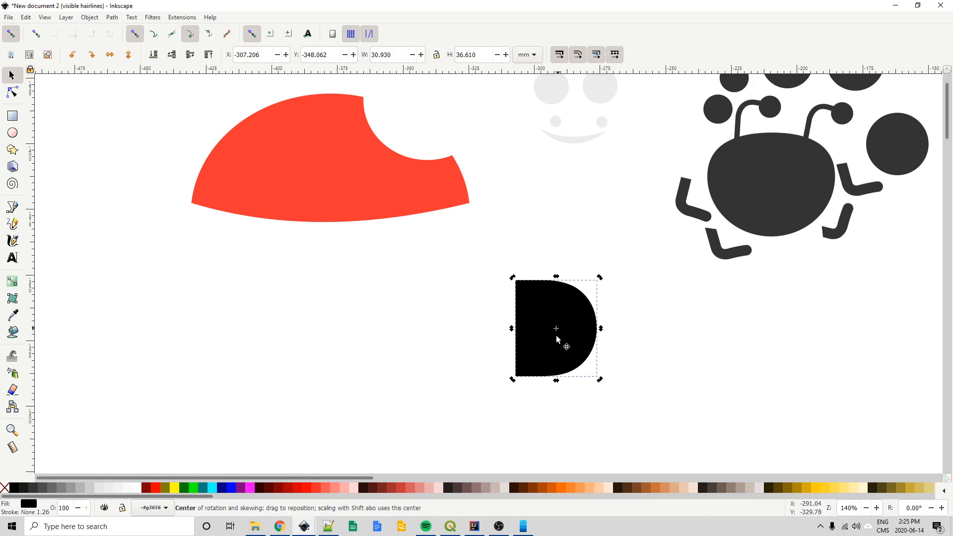
{"action": "left_click", "coordinate": [555, 325]}
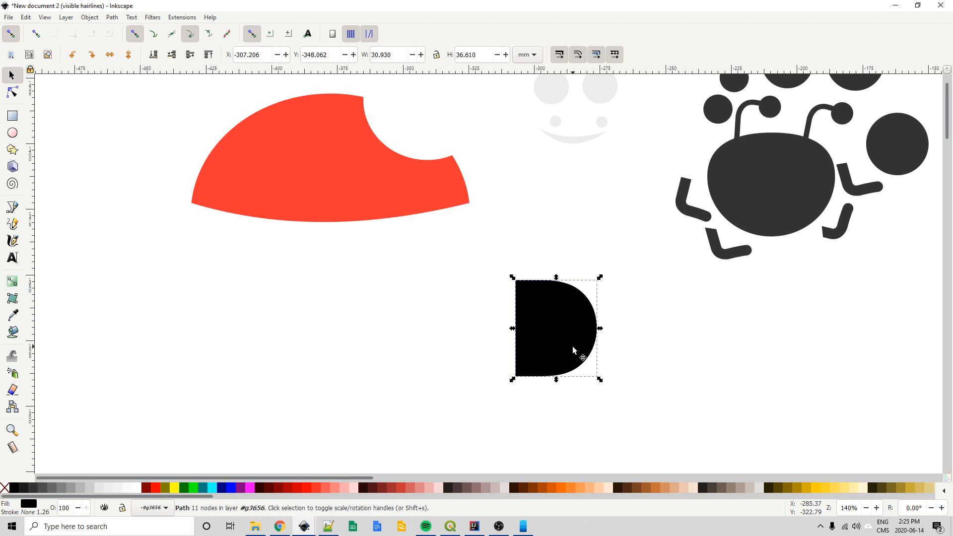
{"action": "left_click", "coordinate": [370, 288]}
Send the larger D's inner shape to the bottom, and fill the smaller D's outer shape bright orange.
{"action": "left_click", "coordinate": [532, 320]}
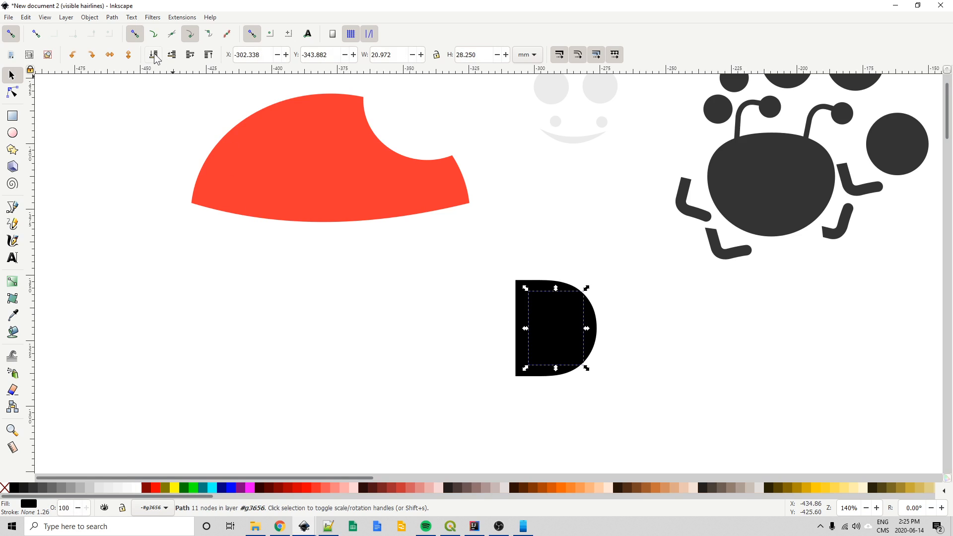
{"action": "left_click", "coordinate": [414, 290]}
{"action": "left_click", "coordinate": [550, 336]}
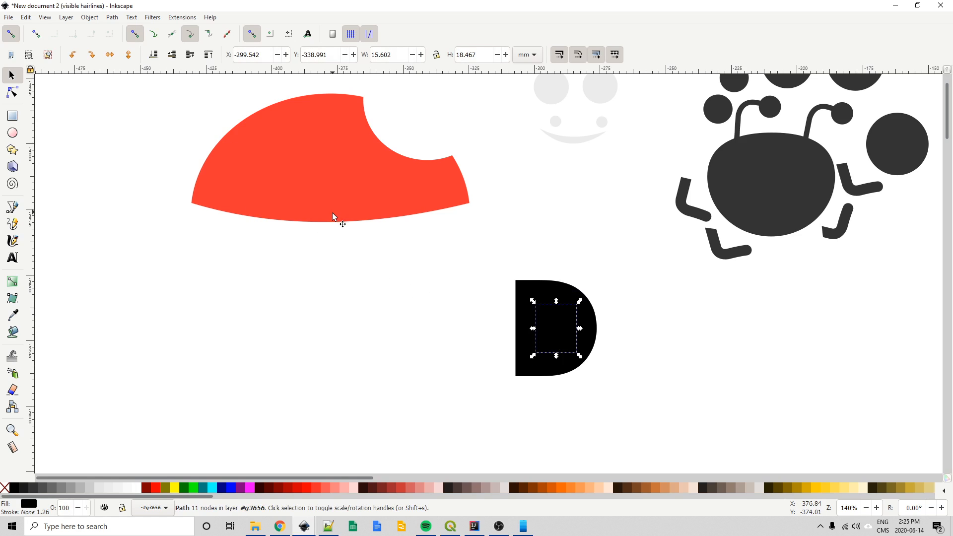
{"action": "left_click", "coordinate": [566, 488]}
Fill the largest outer D shape with brownish orange and send it to the bottom of the stacking order.
{"action": "left_click", "coordinate": [526, 291]}
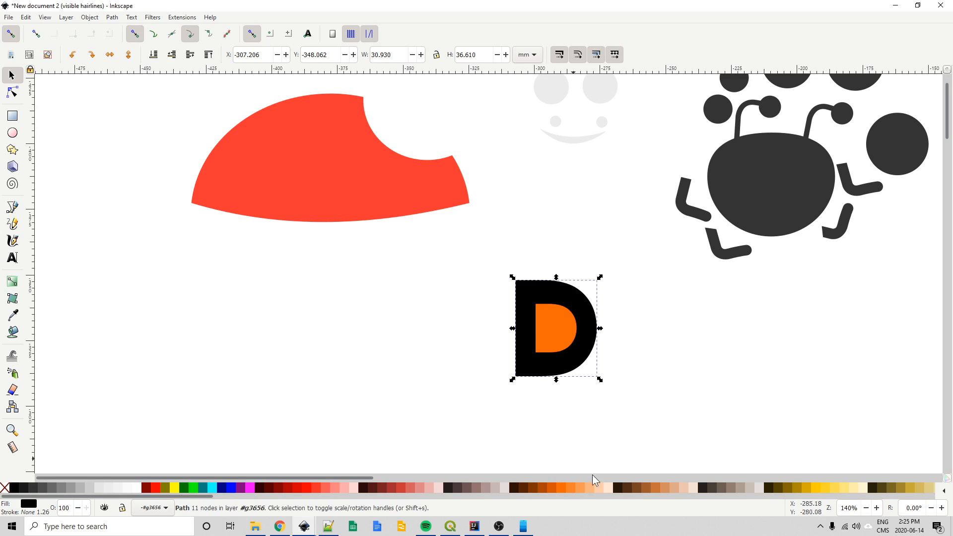
{"action": "left_click", "coordinate": [658, 488]}
{"action": "left_click", "coordinate": [526, 357]}
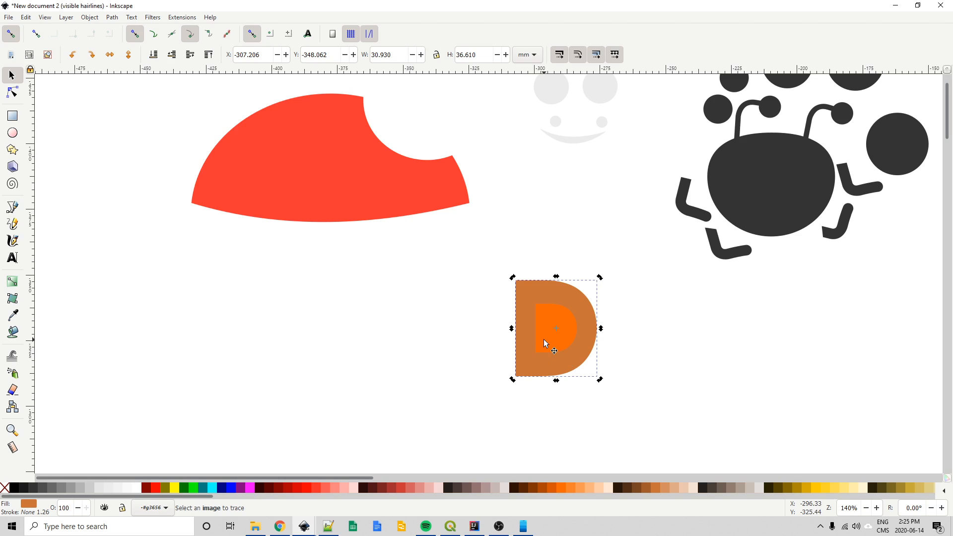
{"action": "left_click", "coordinate": [527, 335]}
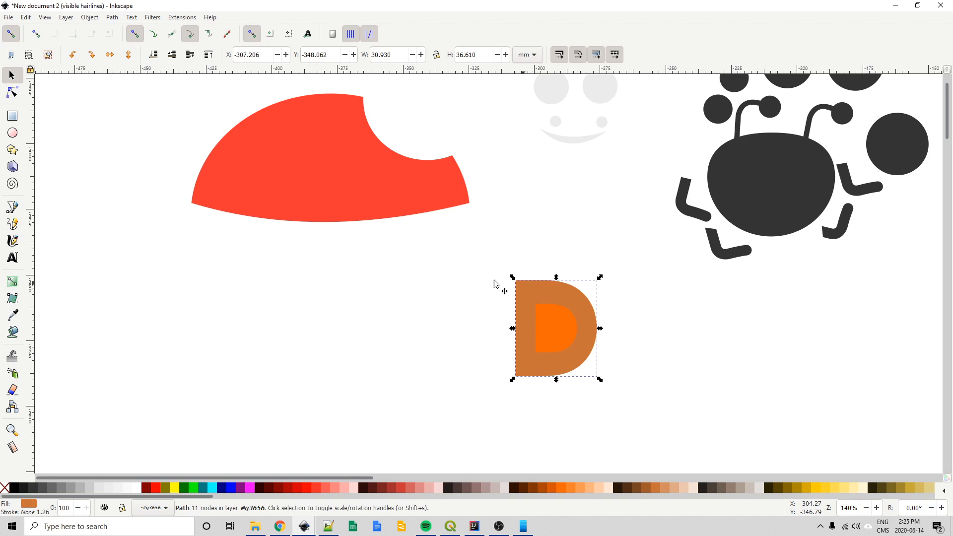
{"action": "left_click", "coordinate": [155, 53]}
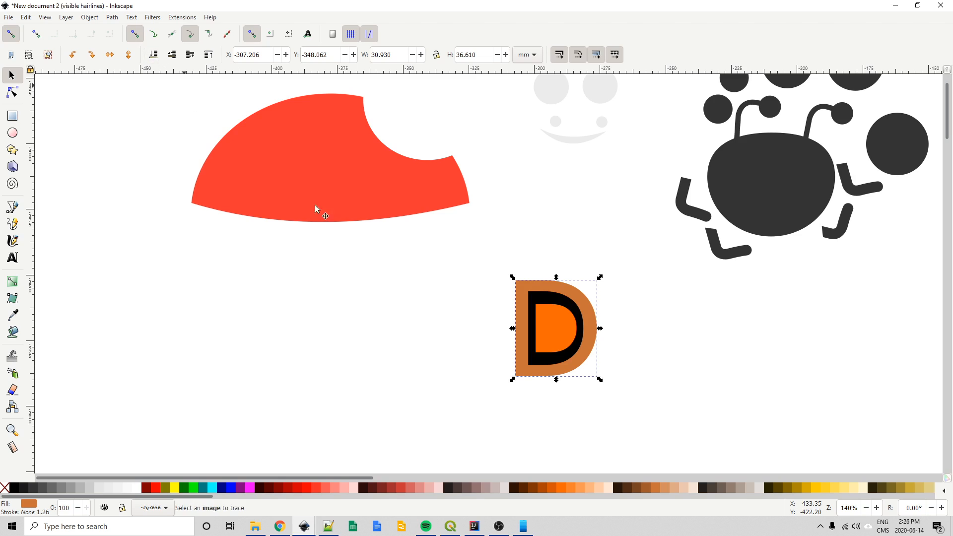
Fill the black middle D shape with greyish mauve, and lower the bright orange shape one level.
{"action": "left_click", "coordinate": [541, 302]}
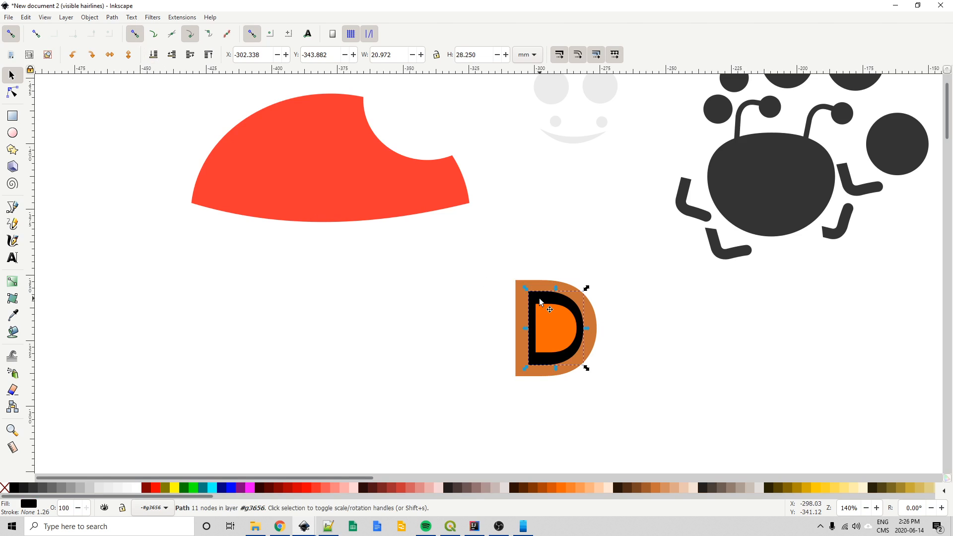
{"action": "left_click", "coordinate": [480, 489]}
{"action": "left_click", "coordinate": [544, 323]}
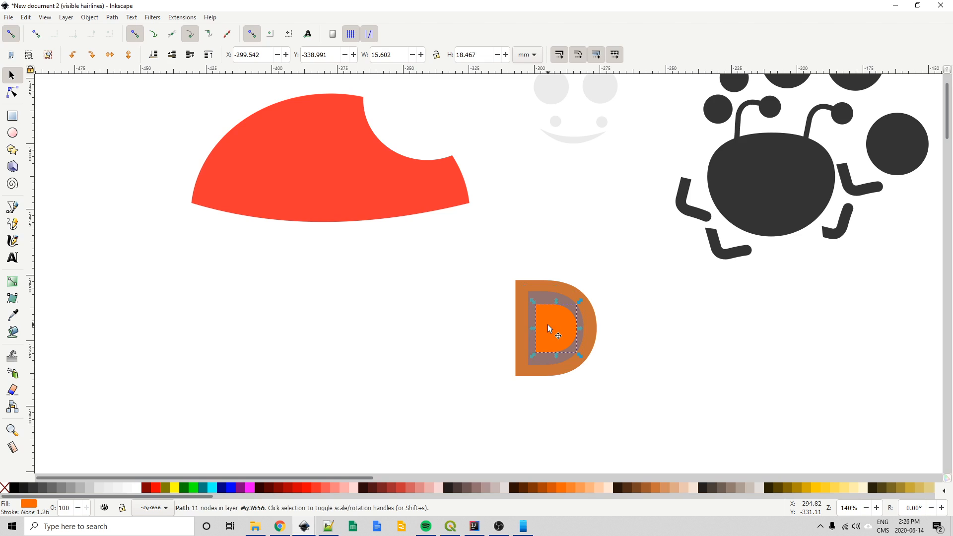
{"action": "left_click", "coordinate": [172, 54]}
Fill the innermost D shape with dark greyish brown and deselect it.
{"action": "left_click", "coordinate": [552, 322]}
{"action": "left_click", "coordinate": [721, 488]}
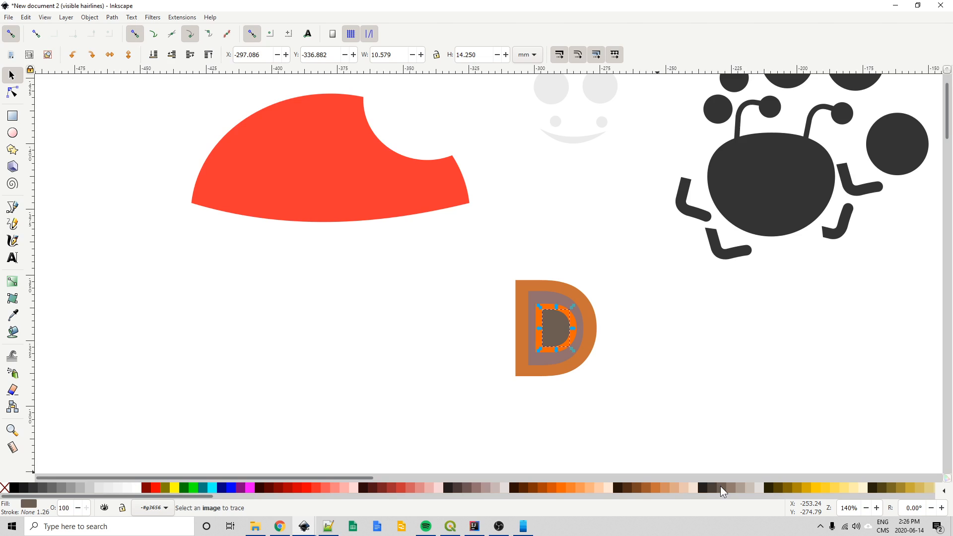
{"action": "left_click", "coordinate": [751, 410]}
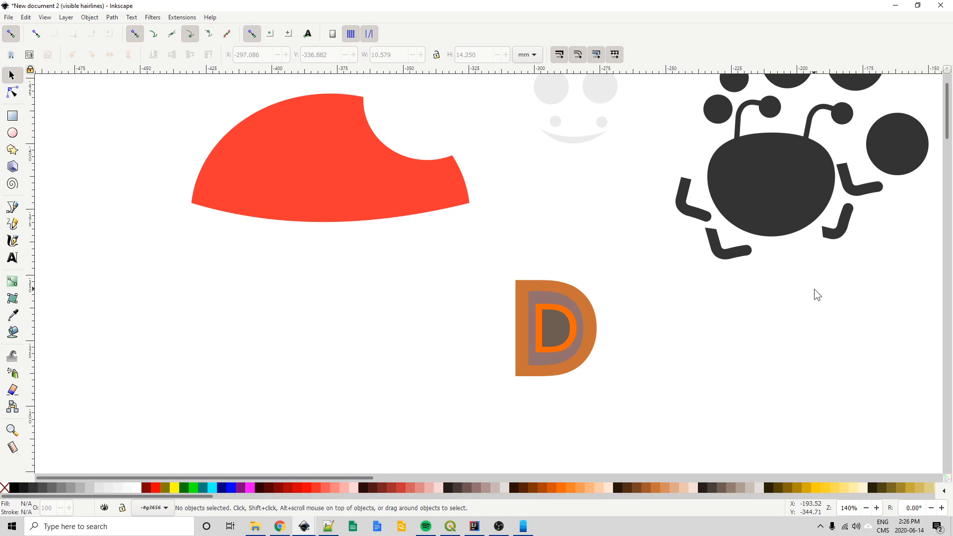
{"action": "left_click_drag", "start_coordinate": [813, 293], "coordinate": [696, 372]}
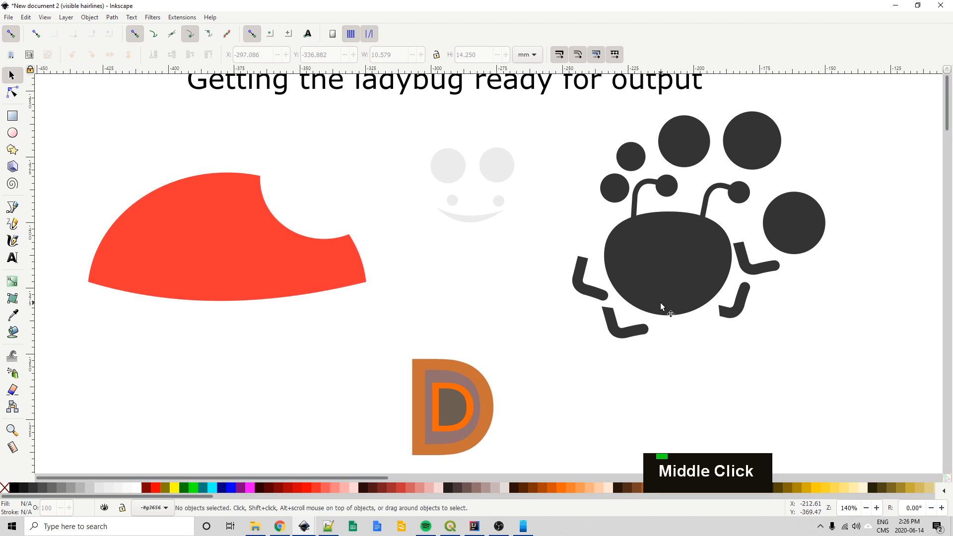